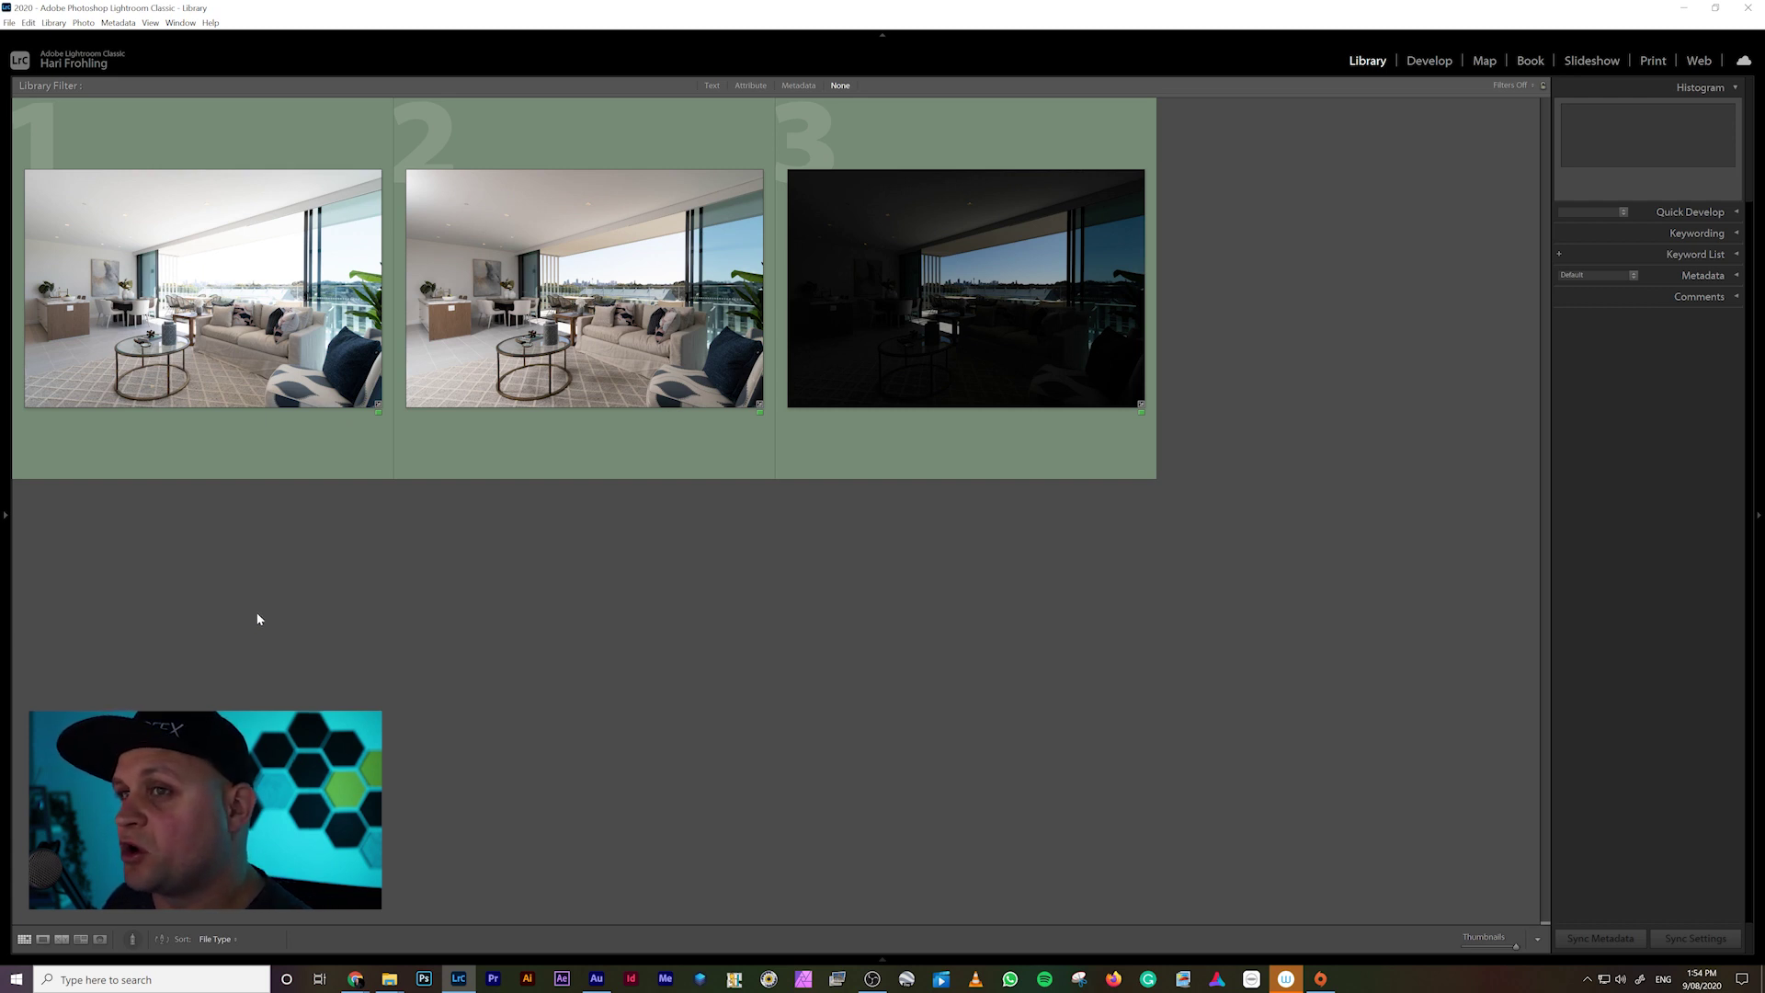
Open the first exposure full size, advance to EFX_0784.NEF and zoom in on its city skyline.
double_click(256, 355)
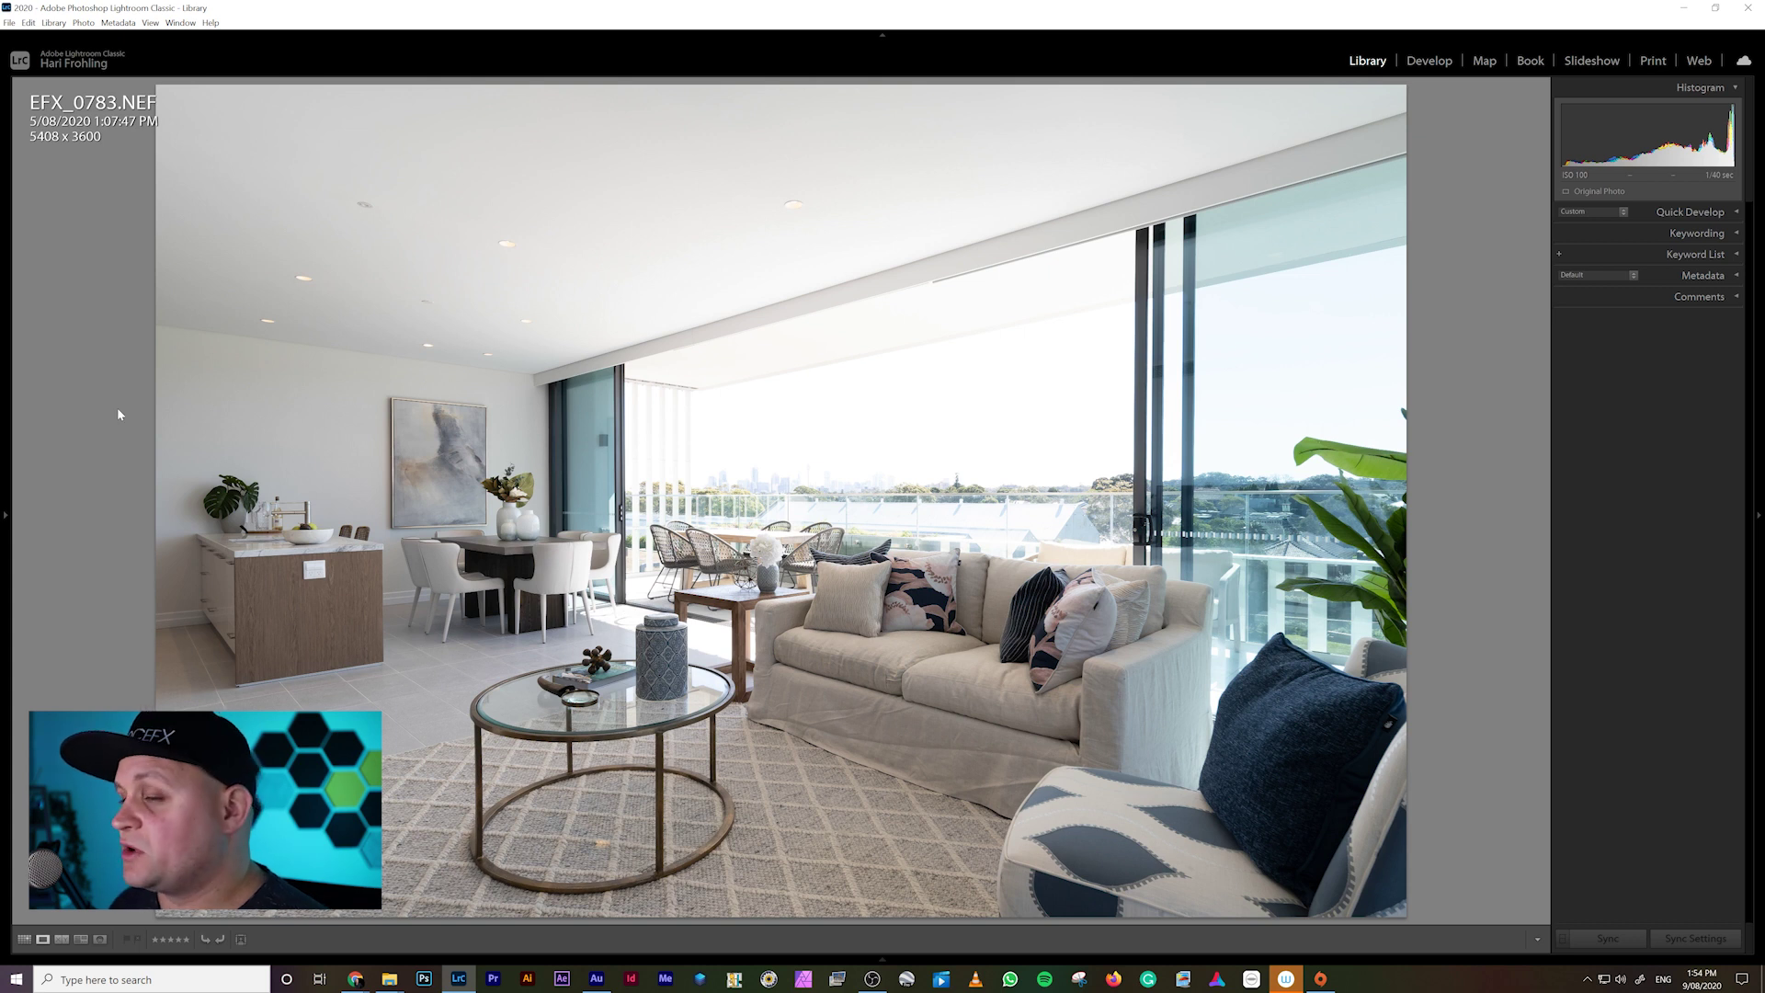
key(Right)
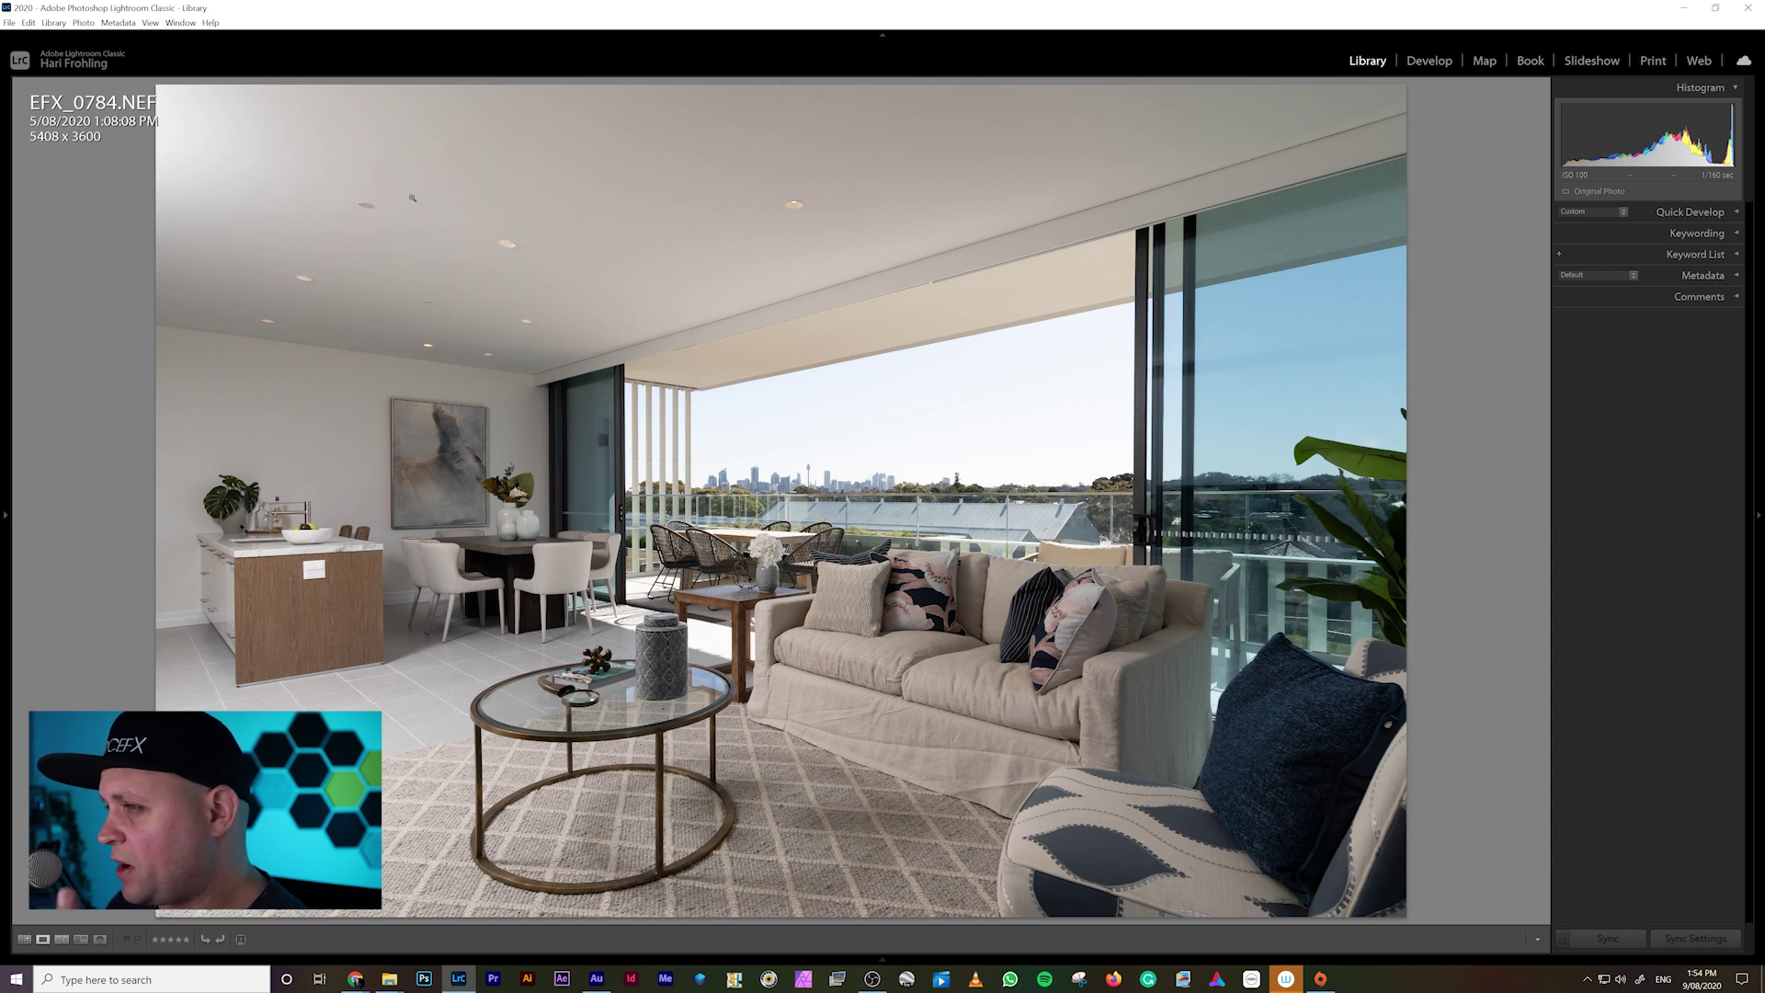
click(893, 451)
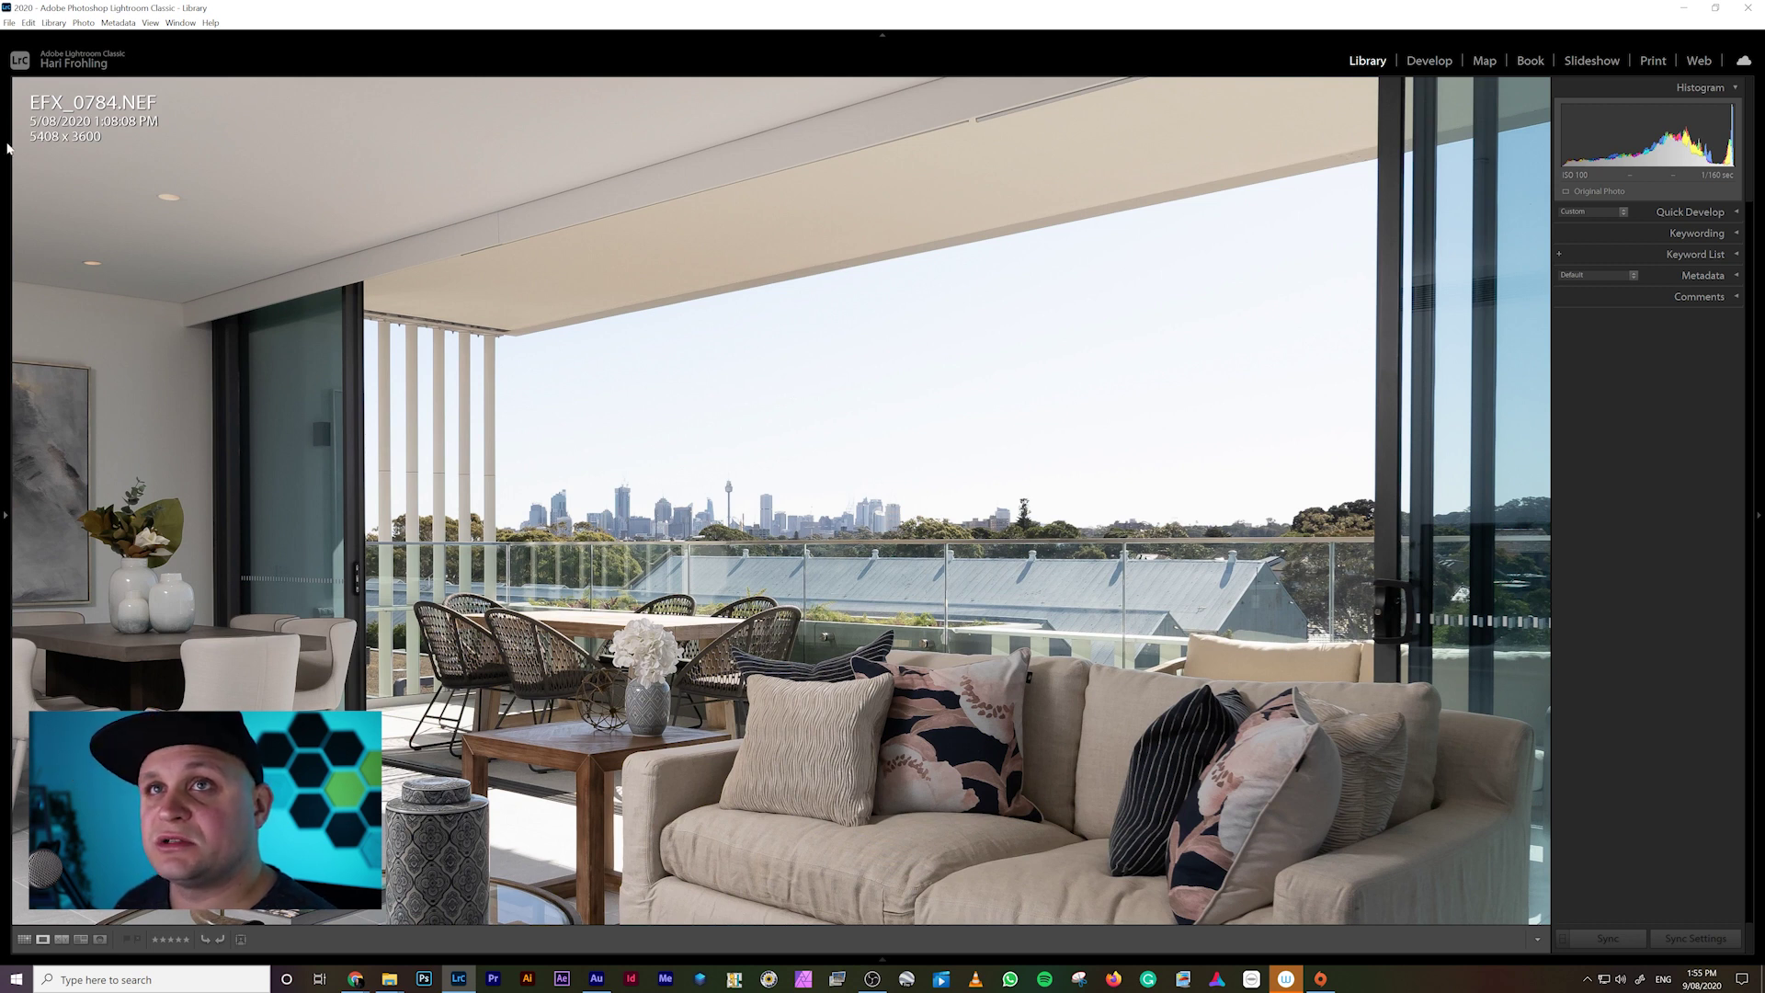
View EFX_0784.NEF at 3:1 across the chairs, side table and ceramic jar, then fit the whole room.
mouse_move(6, 149)
click(193, 85)
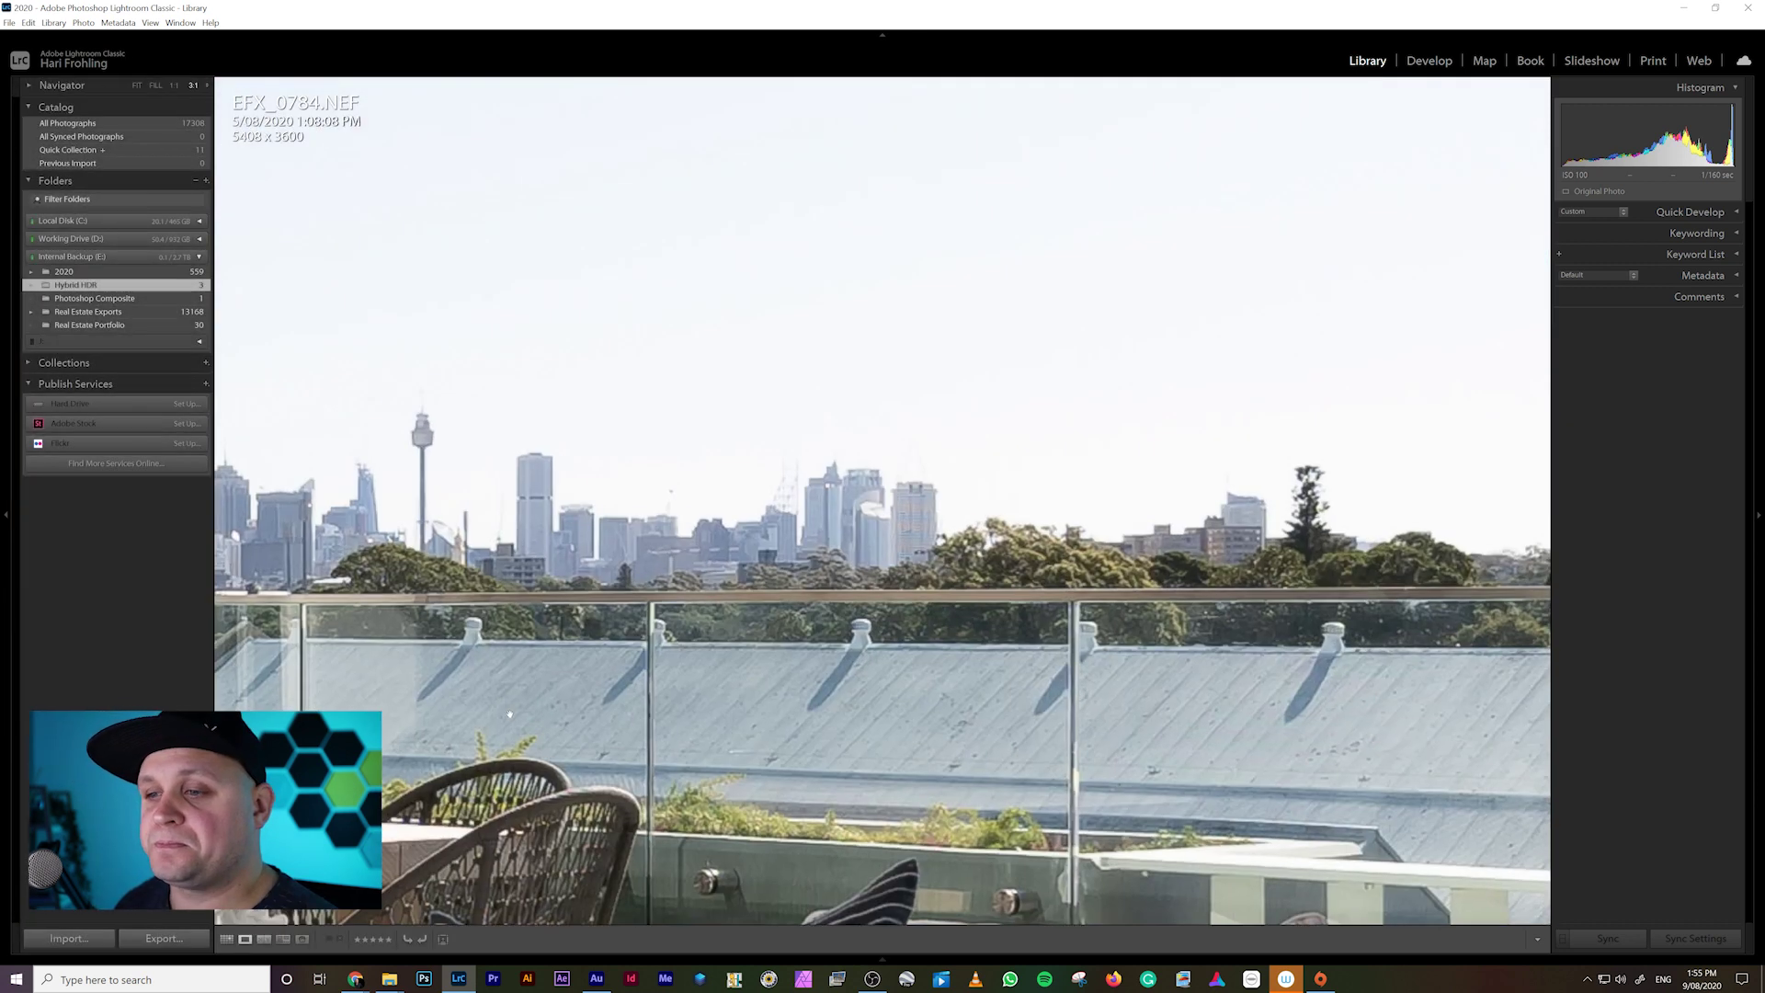
drag(607, 791, 984, 129)
drag(371, 425, 827, 345)
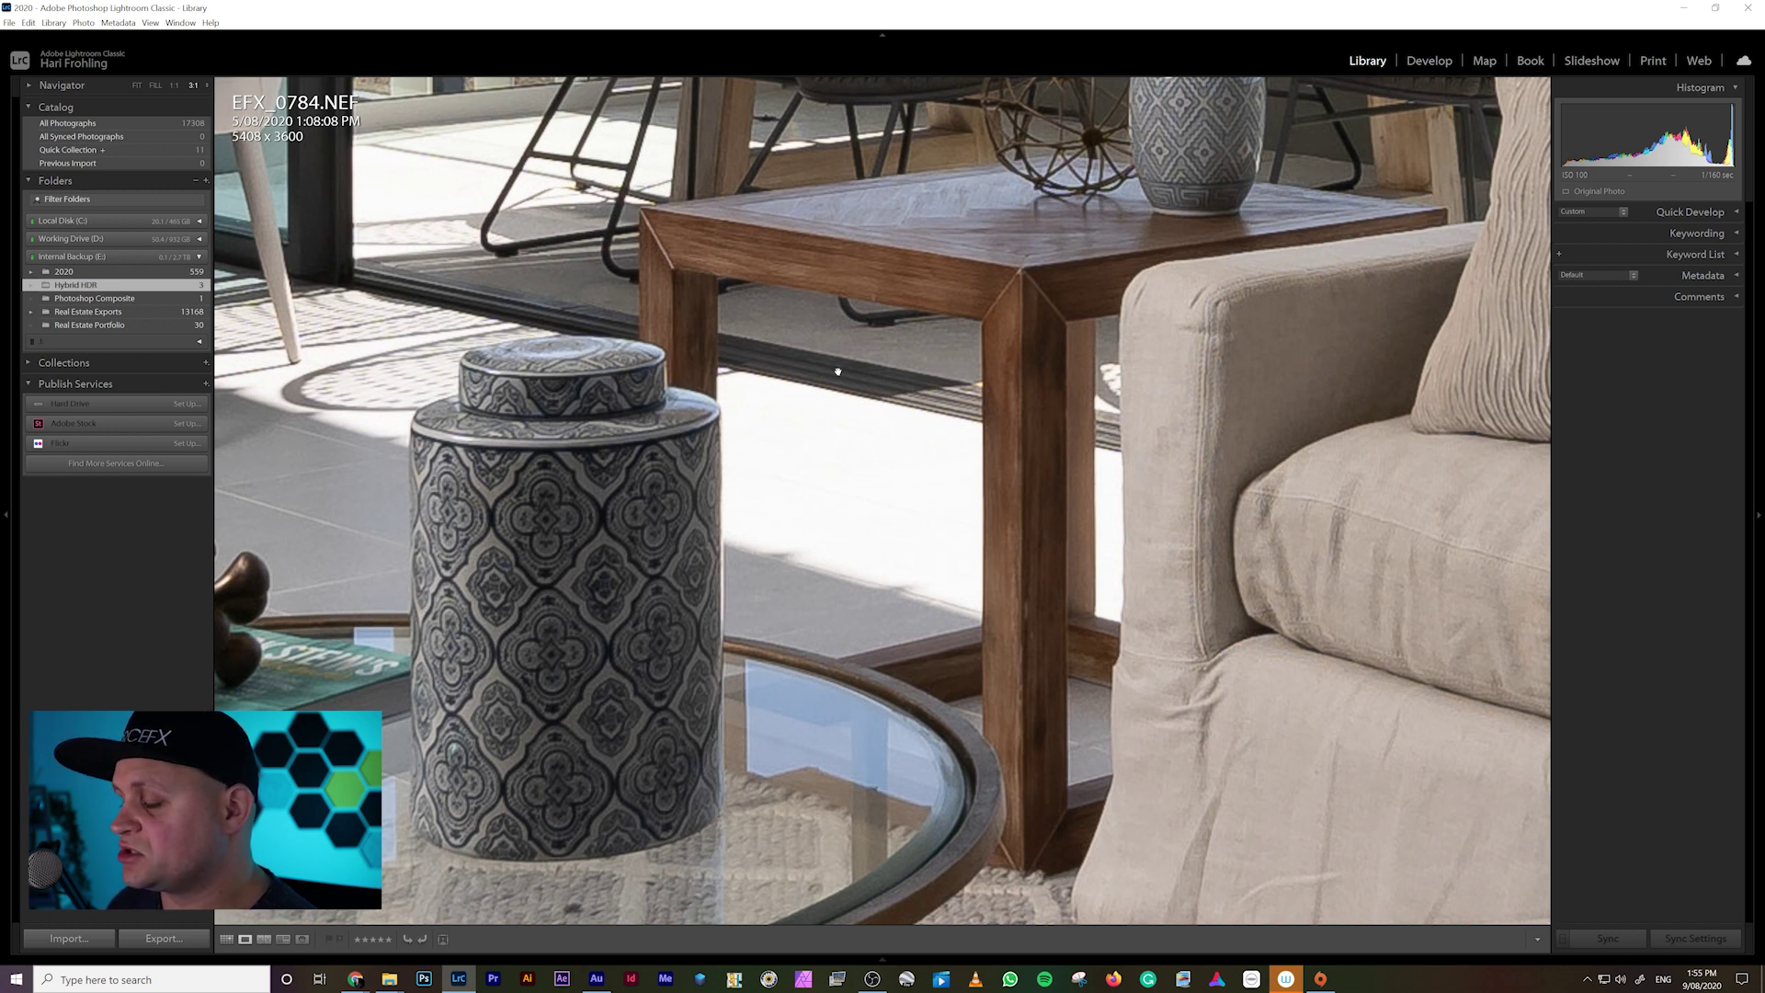
click(838, 370)
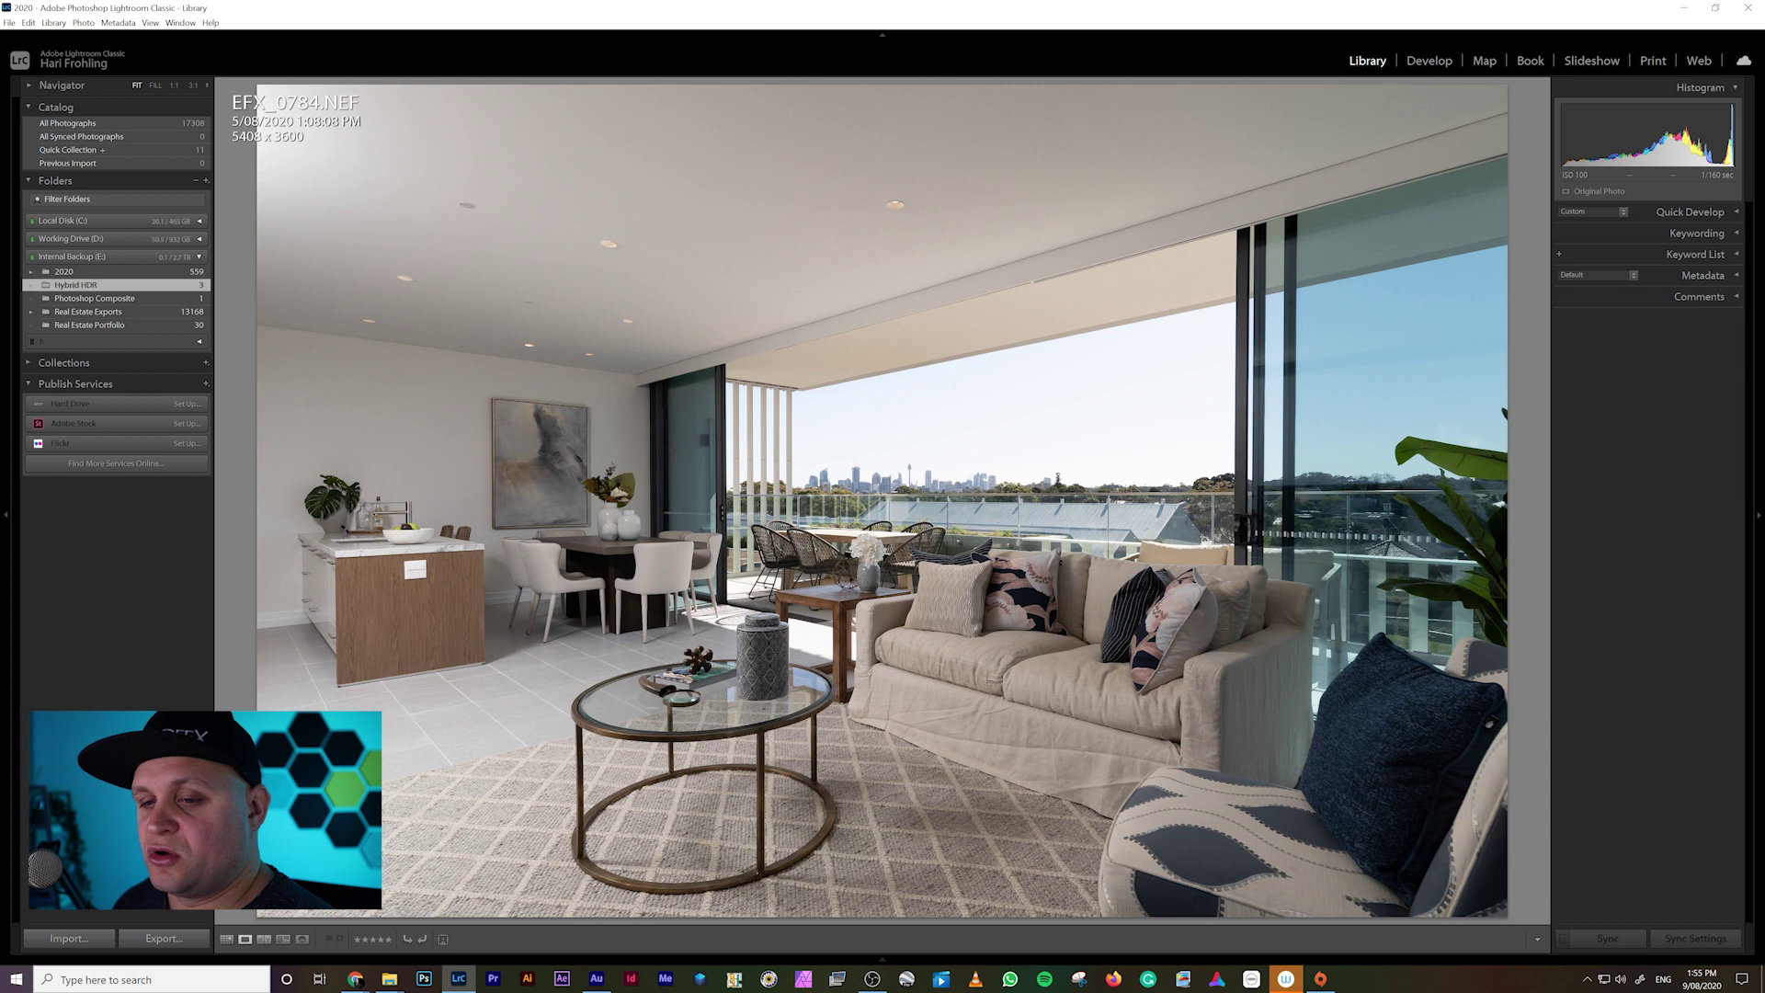
Open EFX_0785.NEF in Develop and zoom in on the side table and vase, then back out.
key(Right)
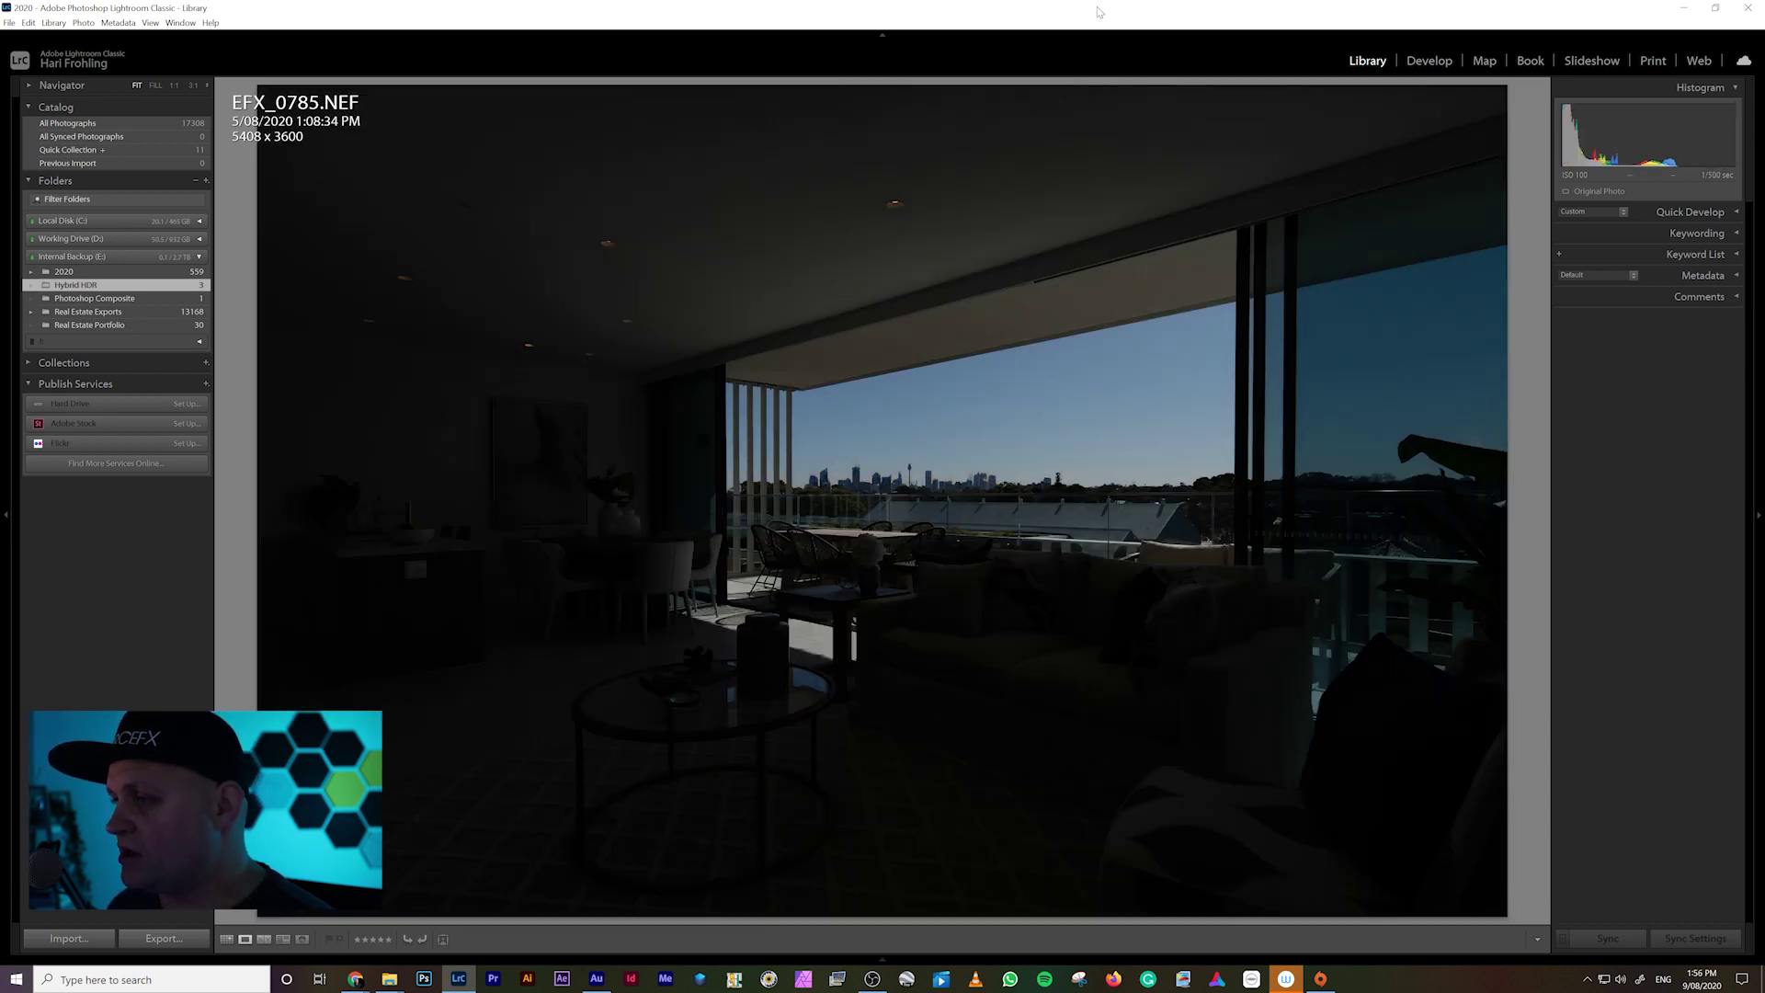
click(1417, 62)
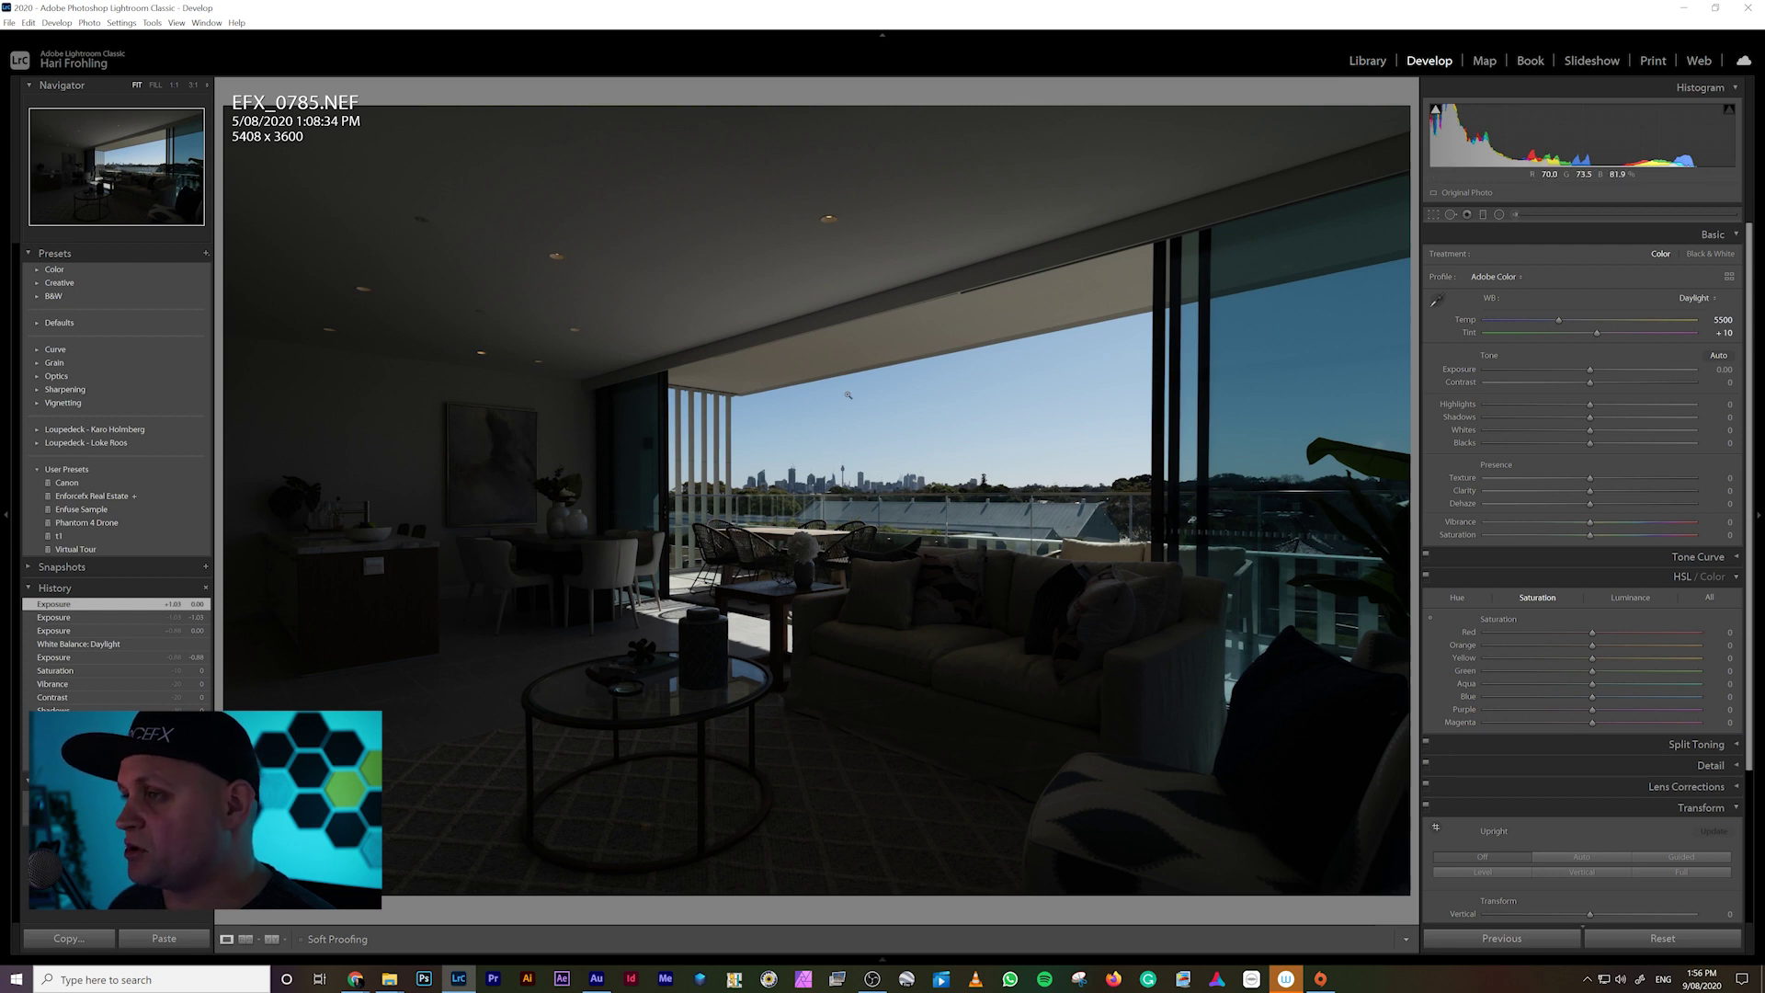
click(786, 597)
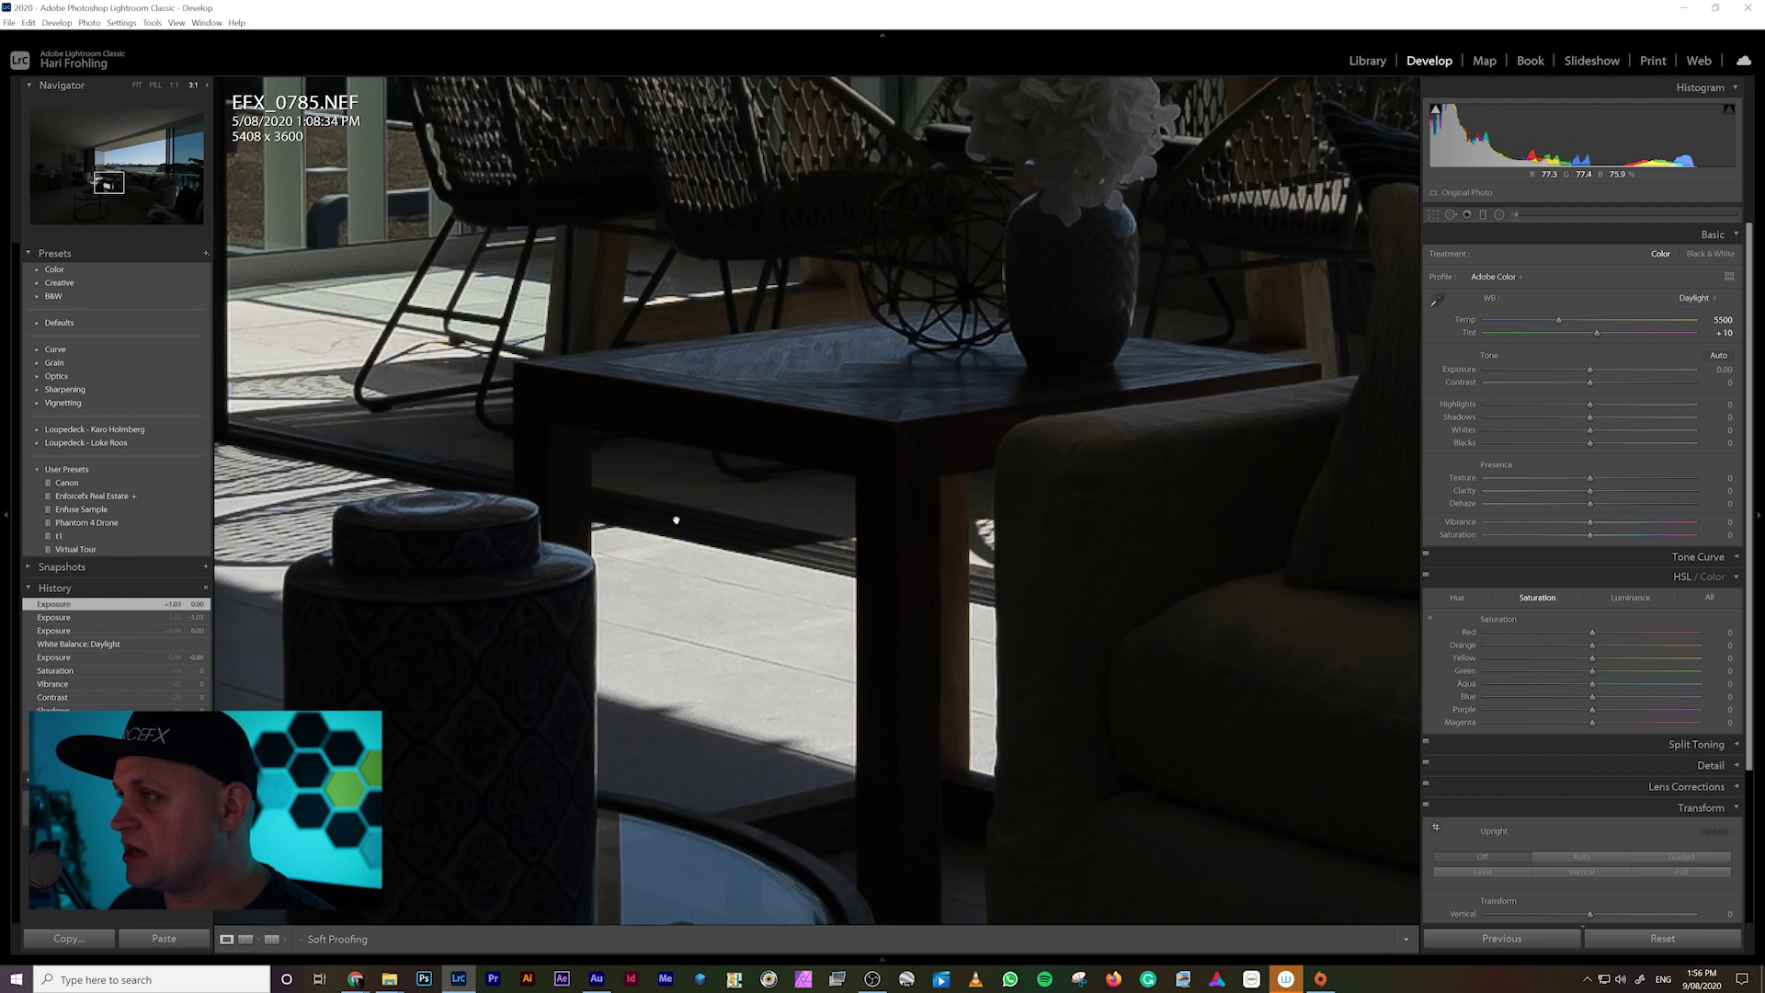
click(828, 275)
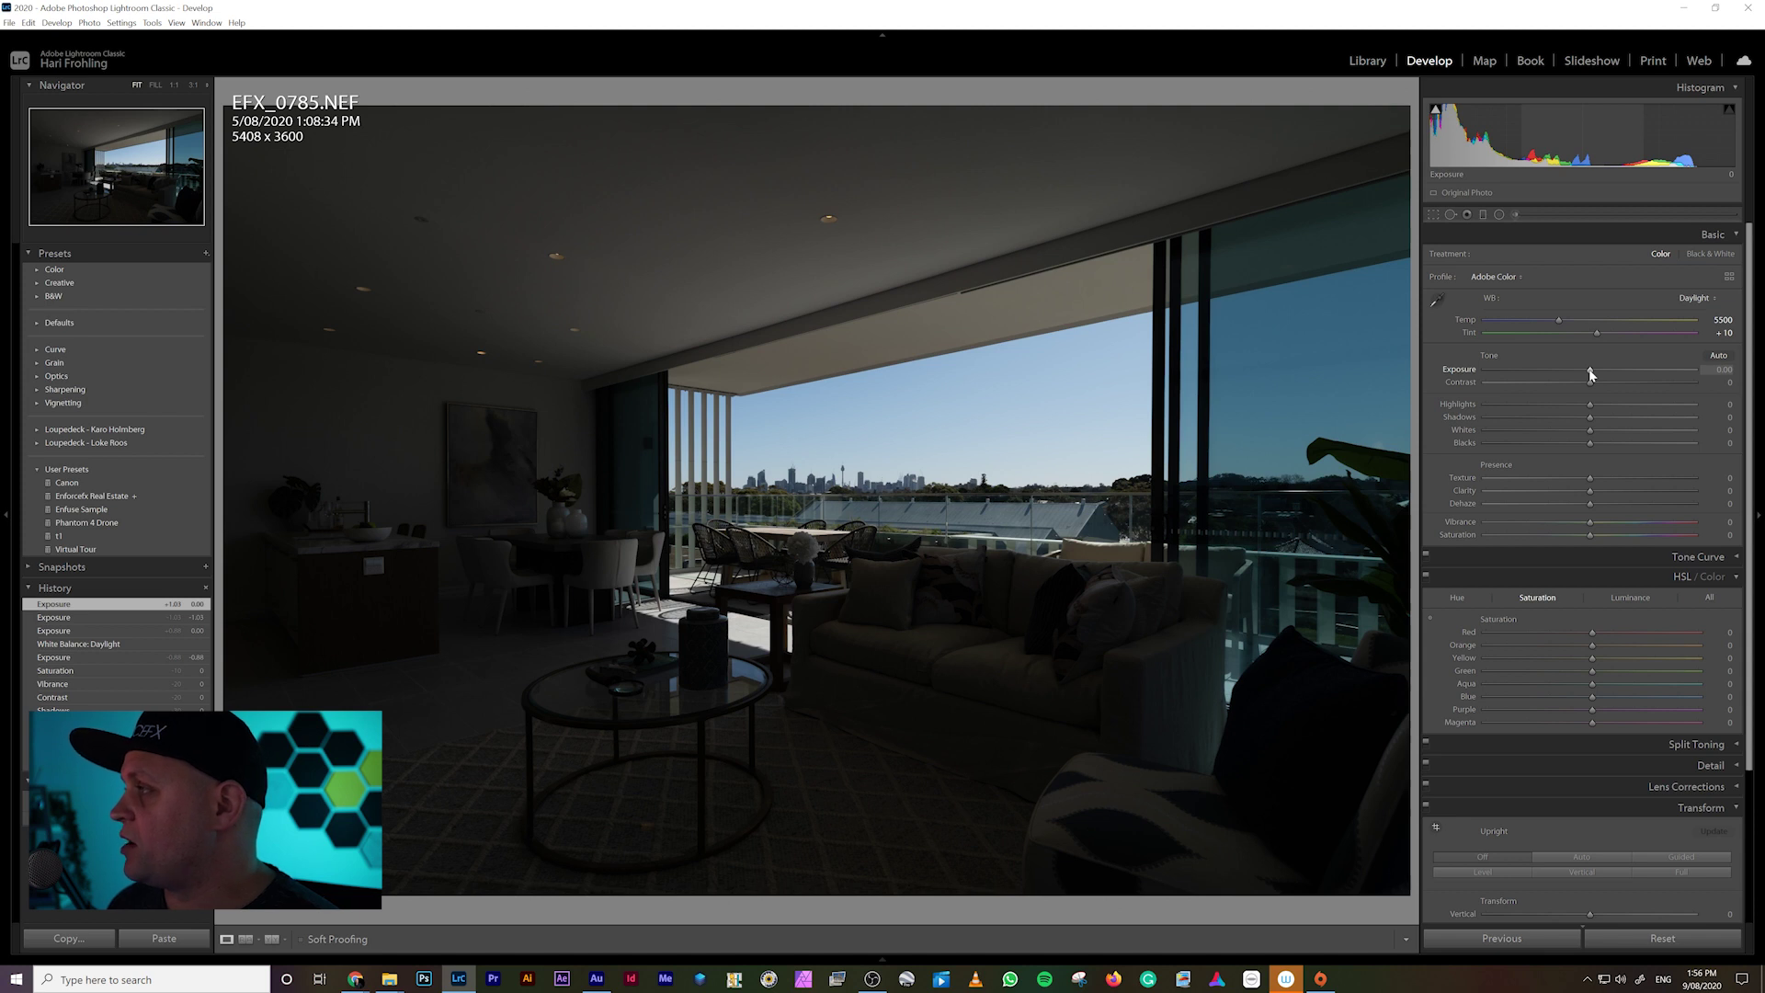
Lower EFX_0785.NEF's exposure to -1.01, check it zoomed in, and go back to the Library.
drag(1590, 372, 1567, 382)
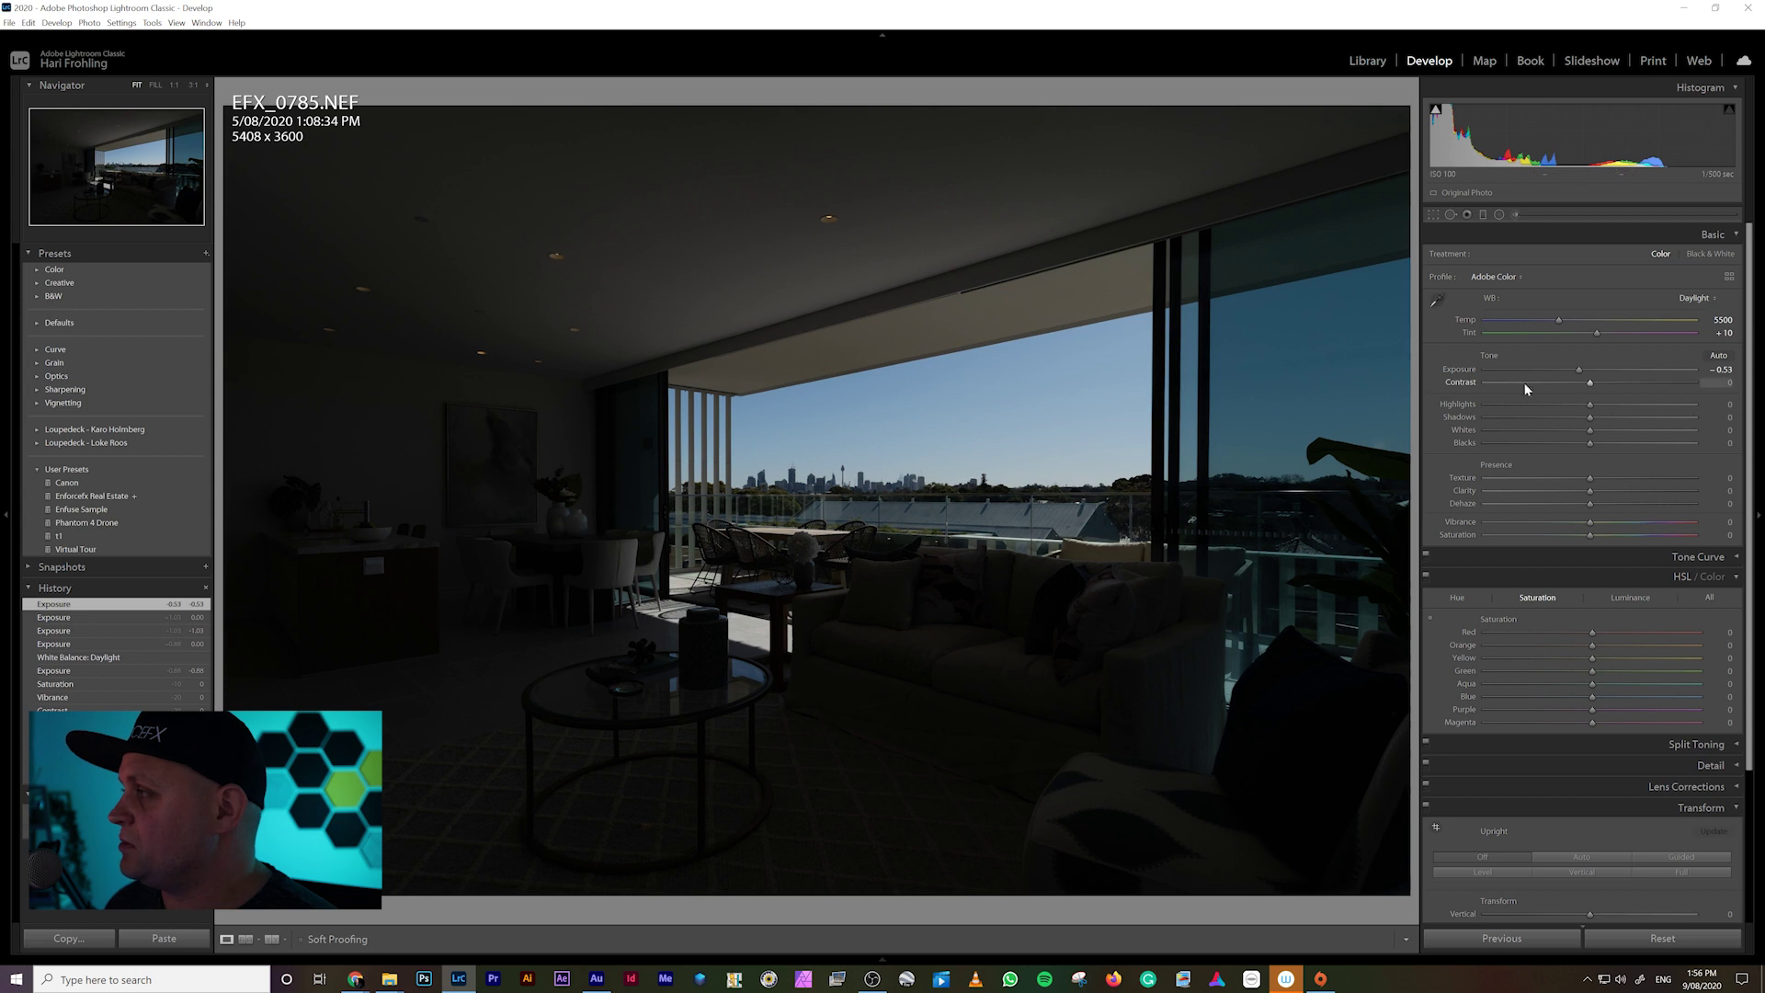
drag(1581, 377, 1571, 380)
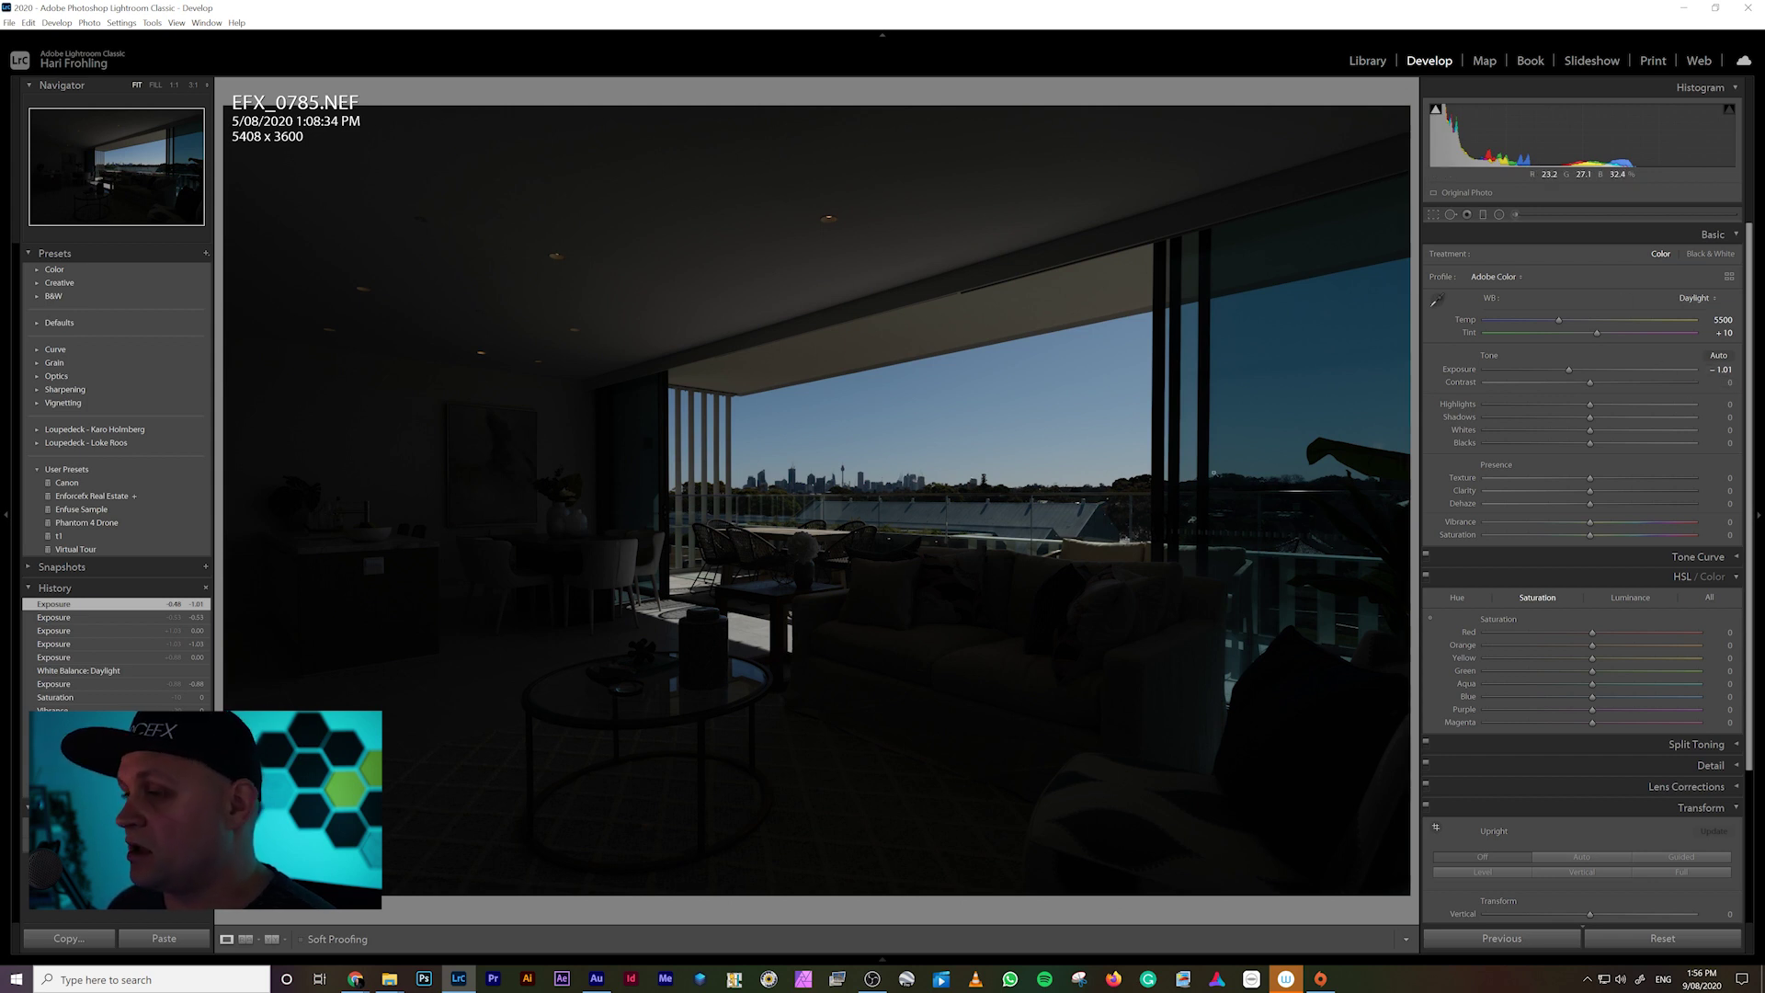
click(759, 618)
click(759, 618)
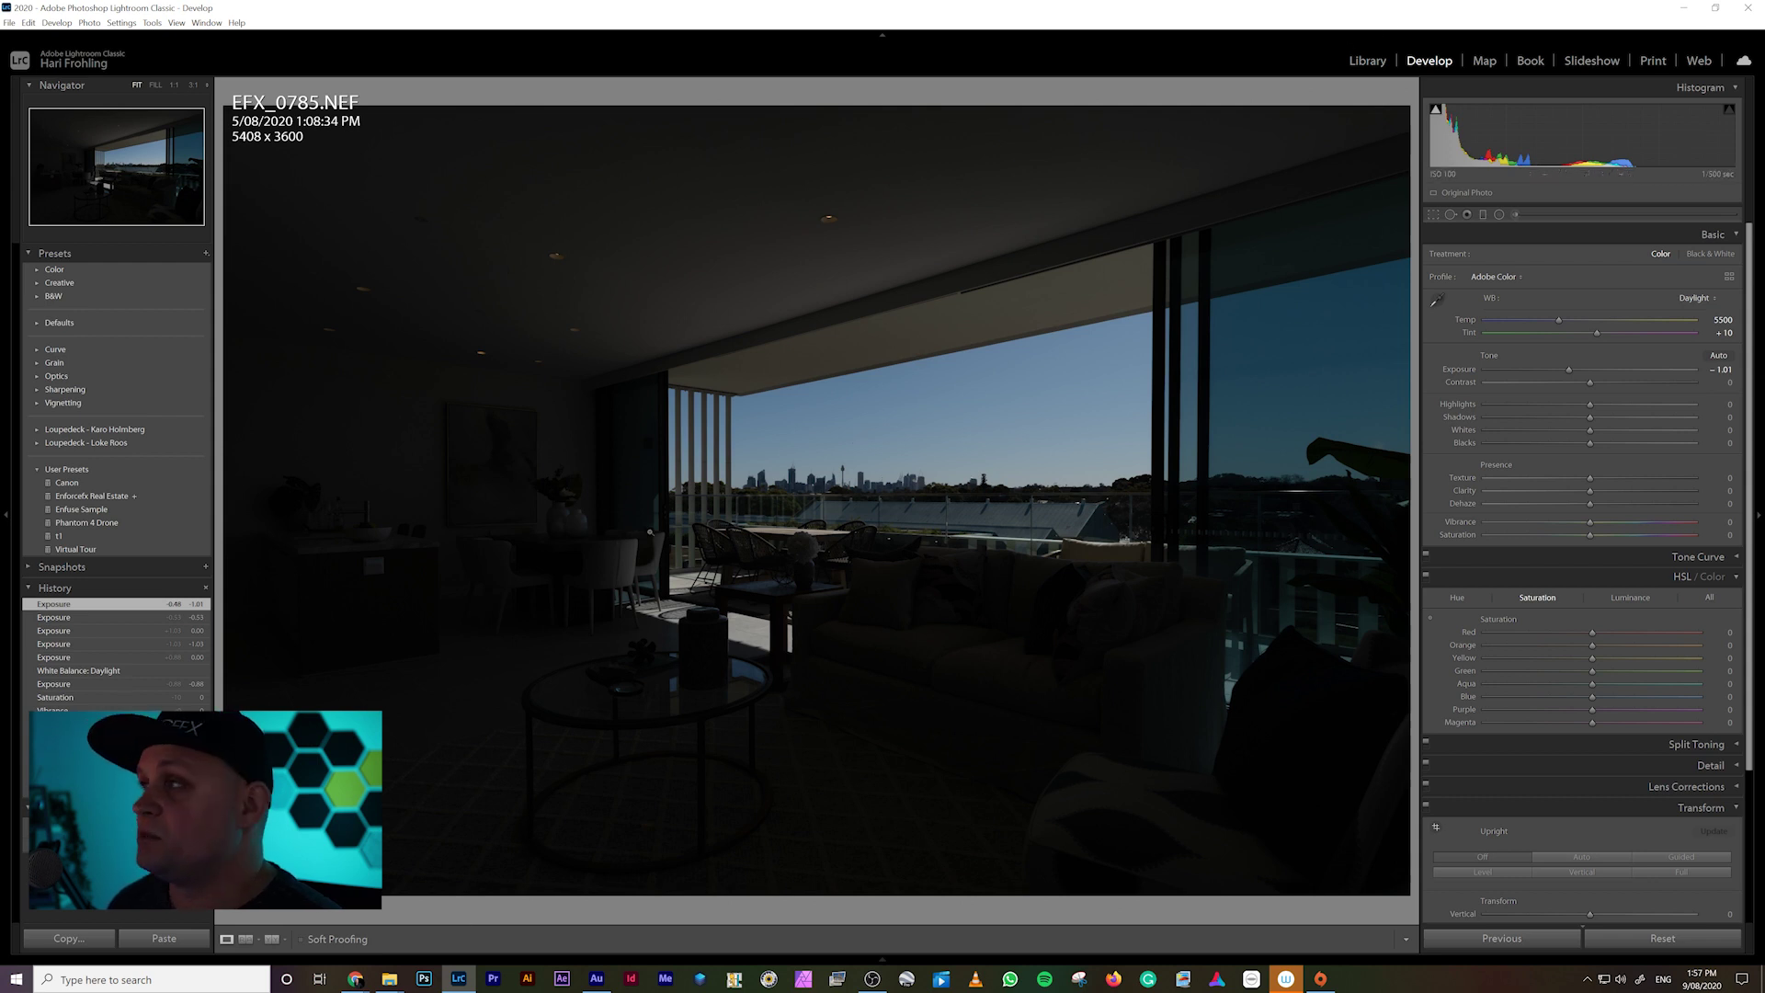
click(1367, 62)
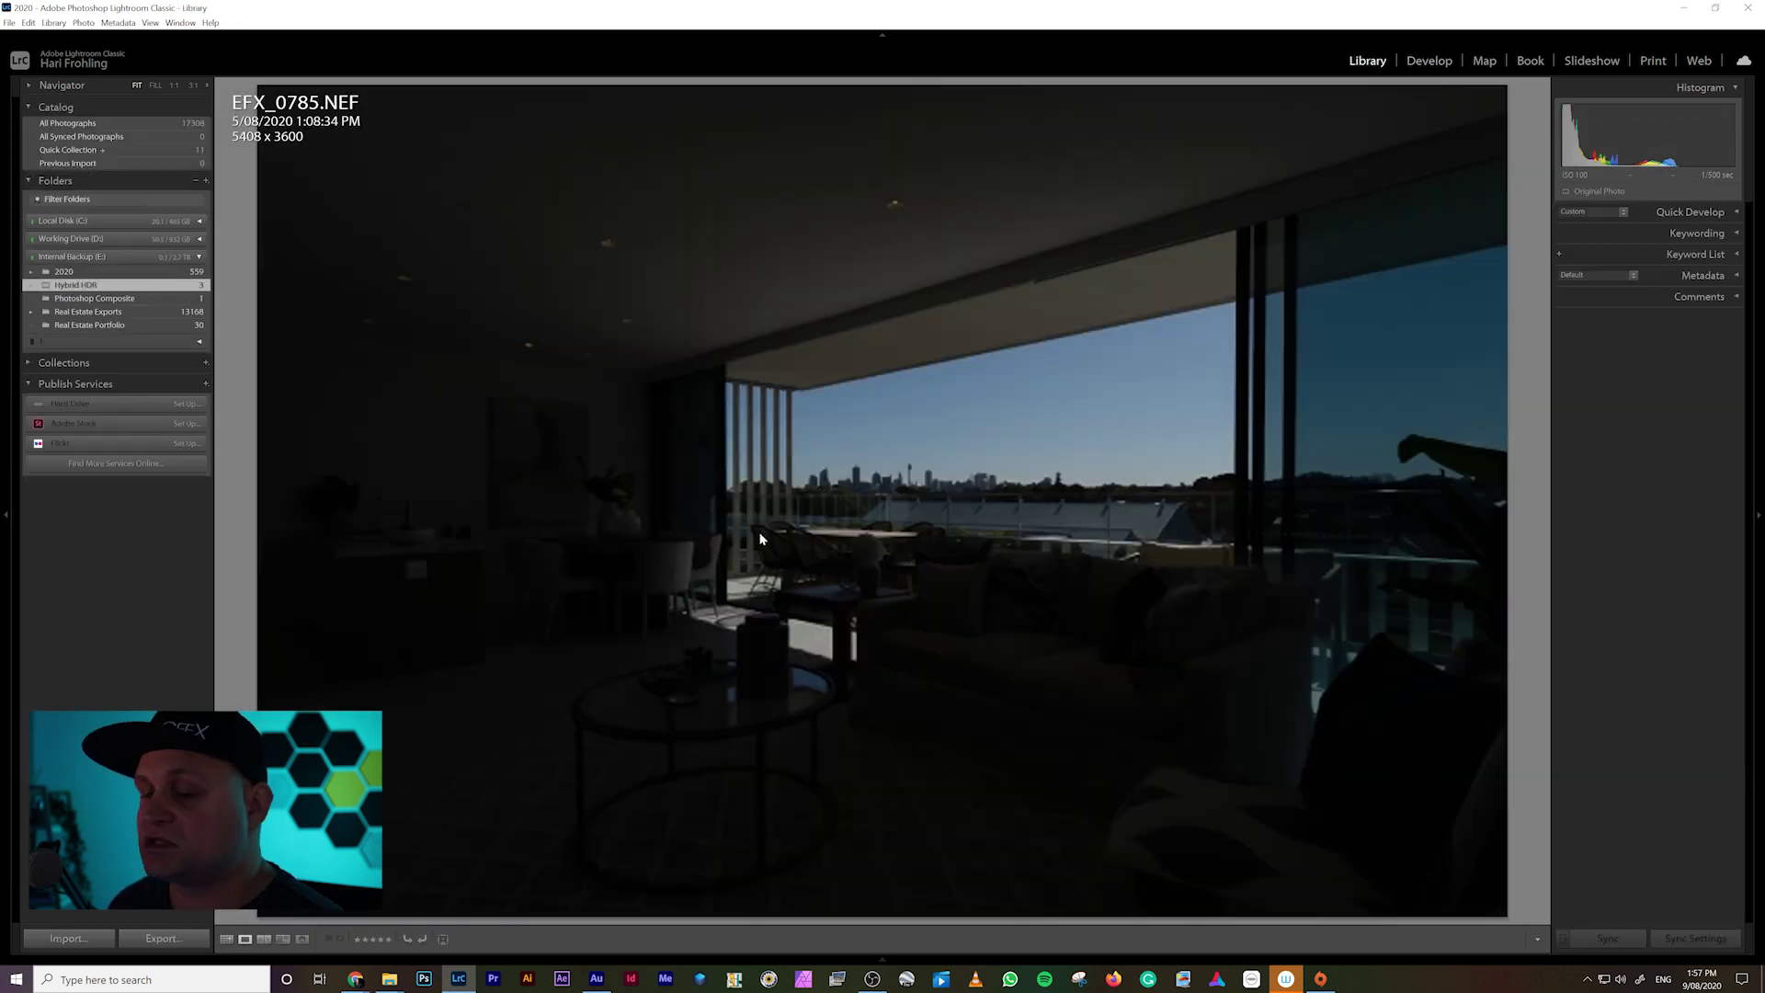
Show the three brackets in Grid view and open the middle exposure, EFX_0784.NEF, in Loupe.
click(228, 941)
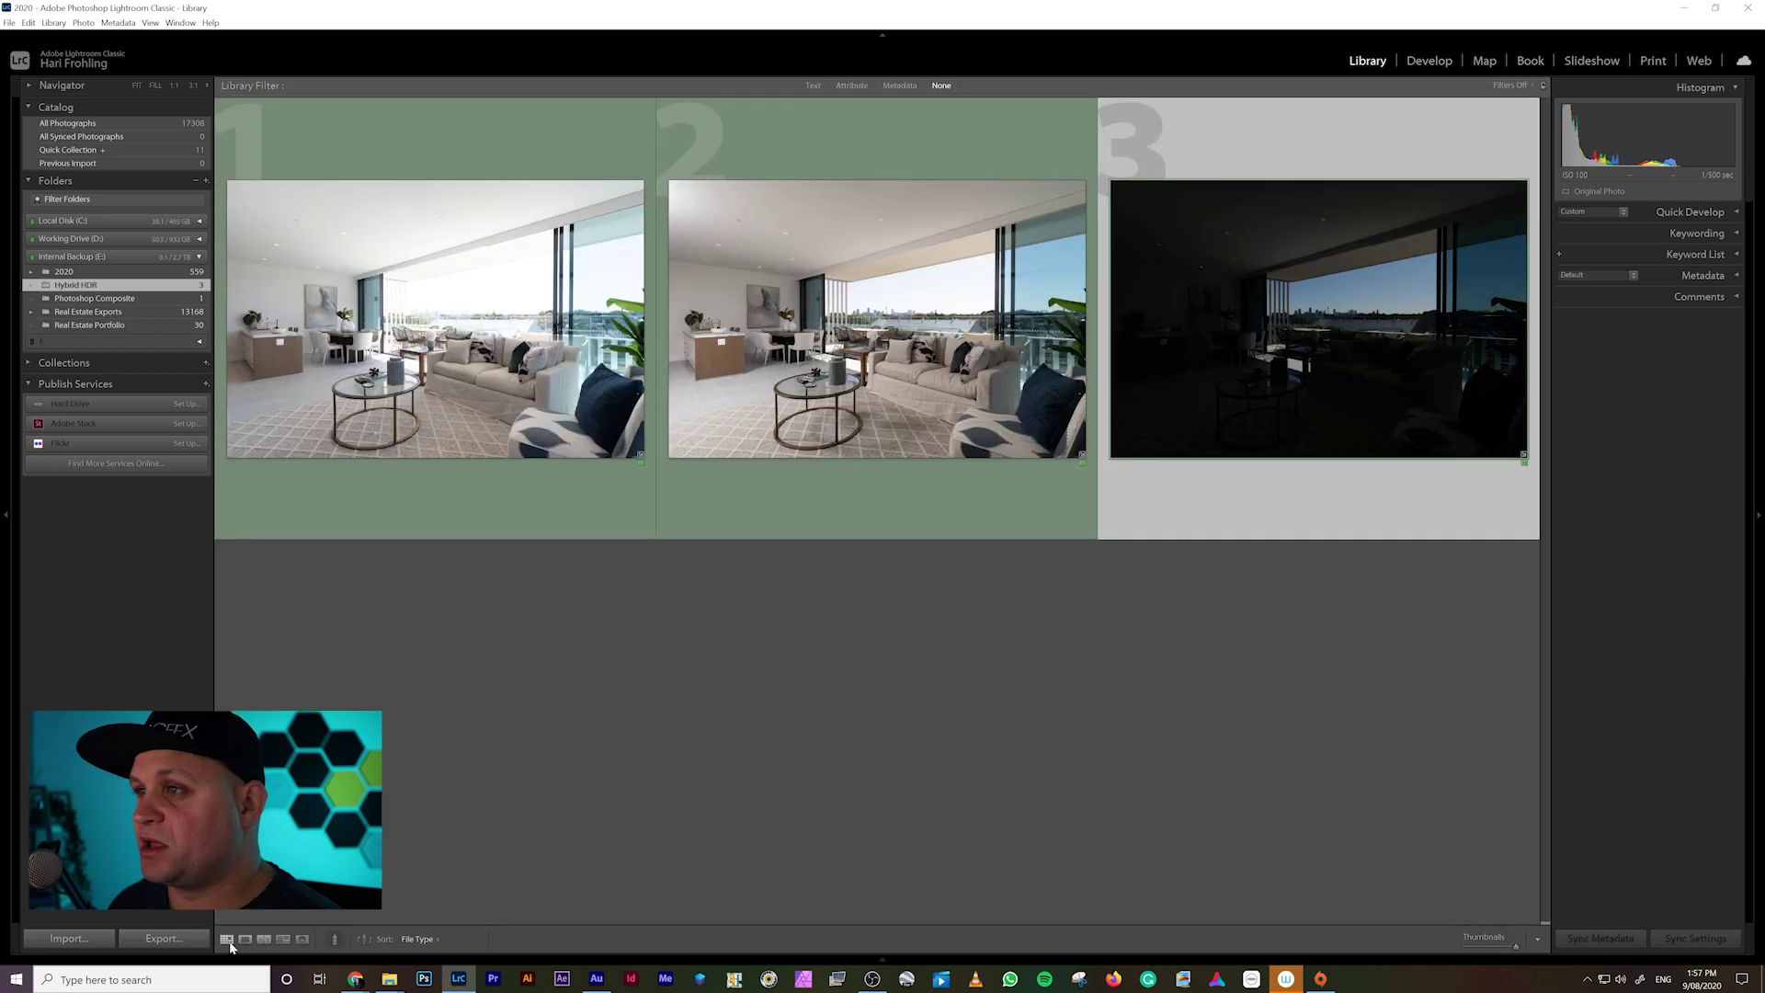
double_click(796, 342)
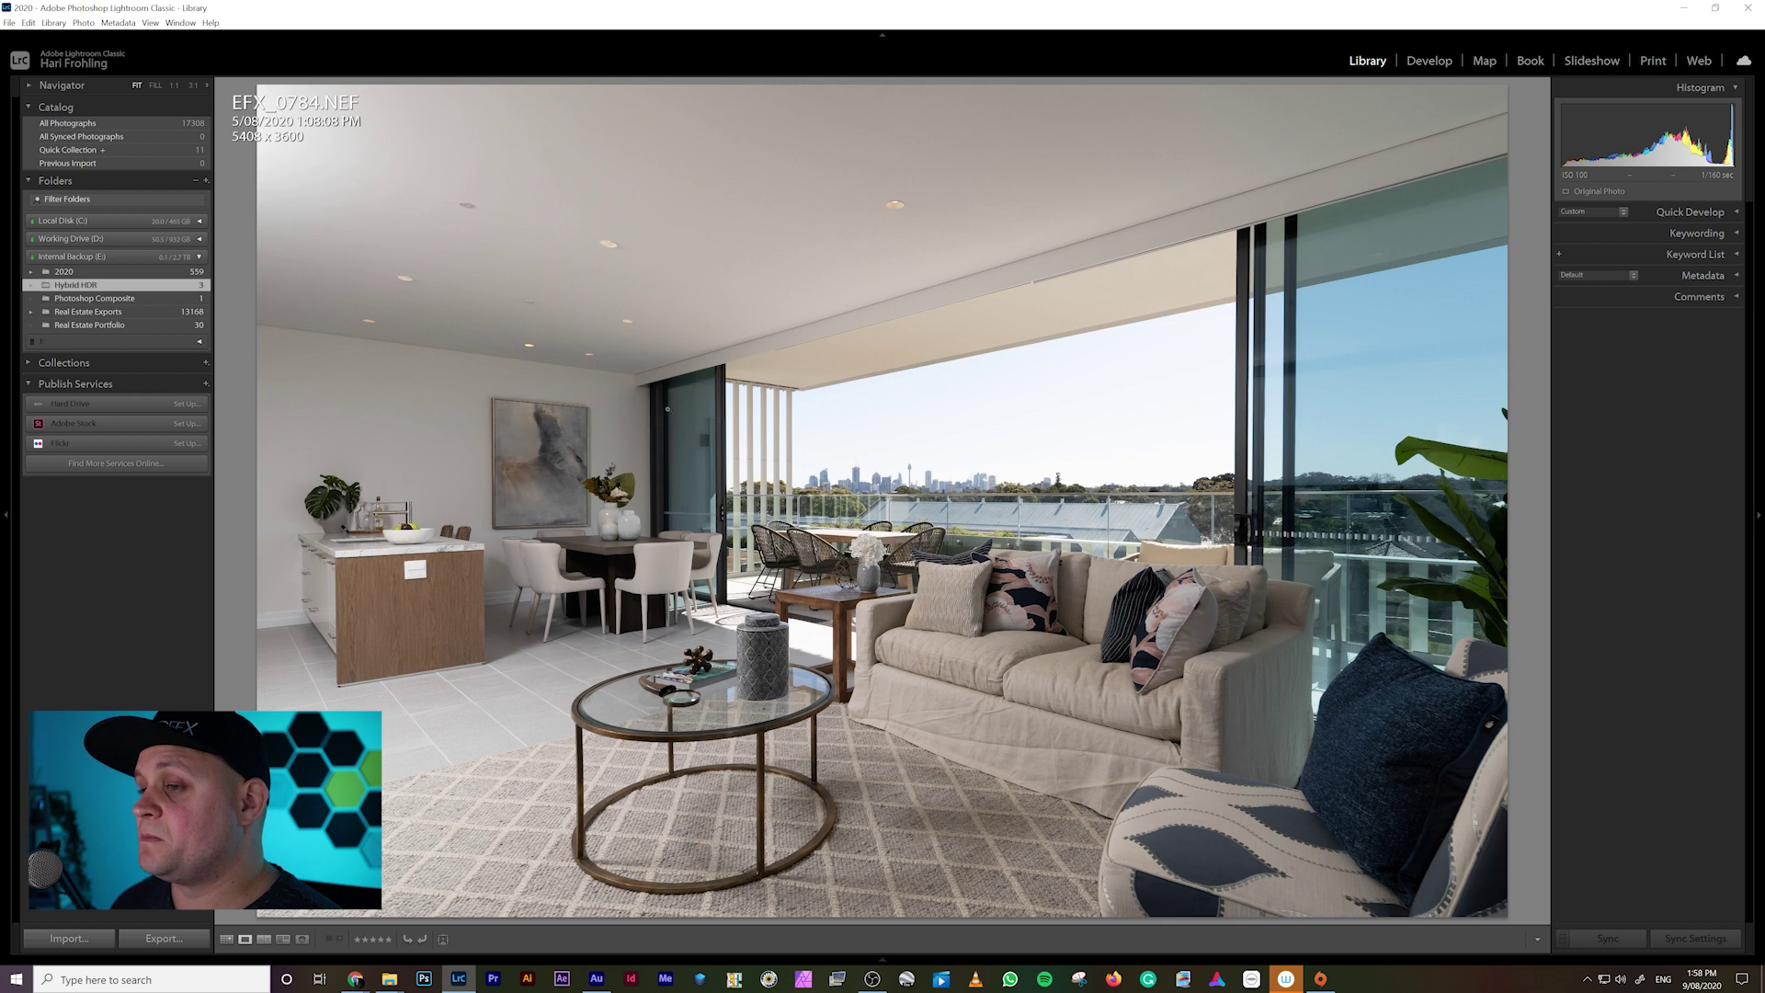
Open the brightest exposure, EFX_0783.NEF, in Develop and scroll through its settings panels.
click(227, 940)
double_click(443, 408)
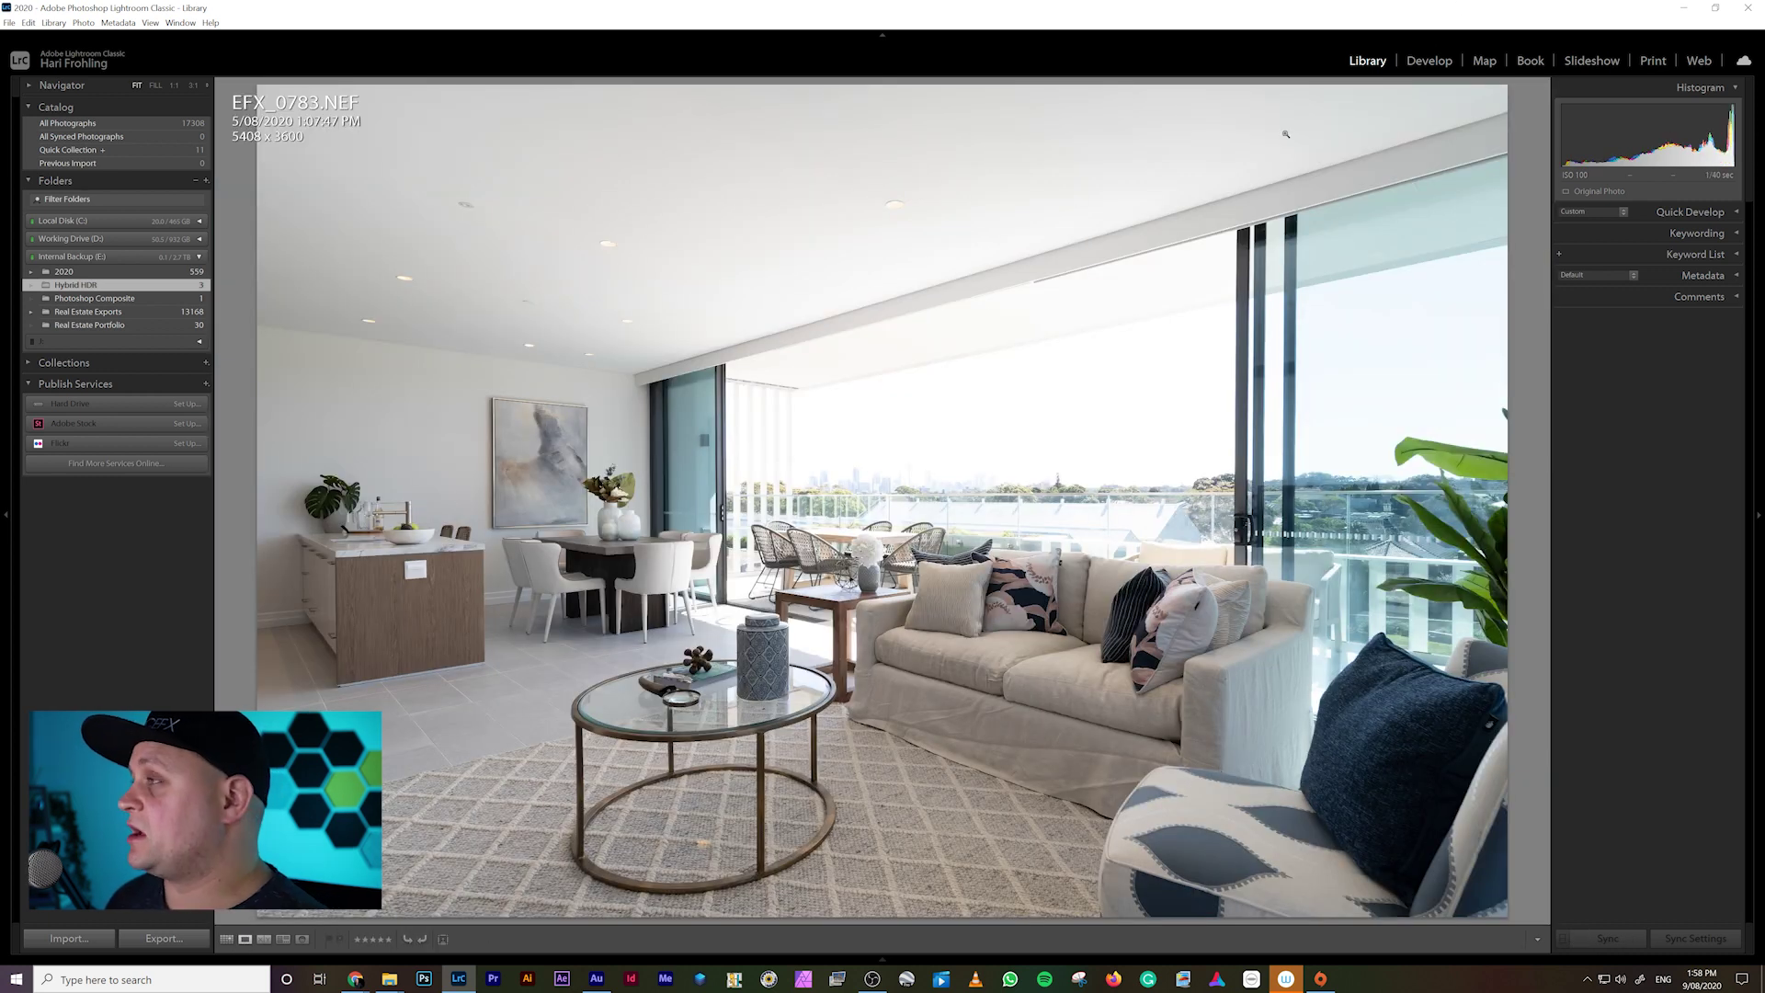
click(1429, 60)
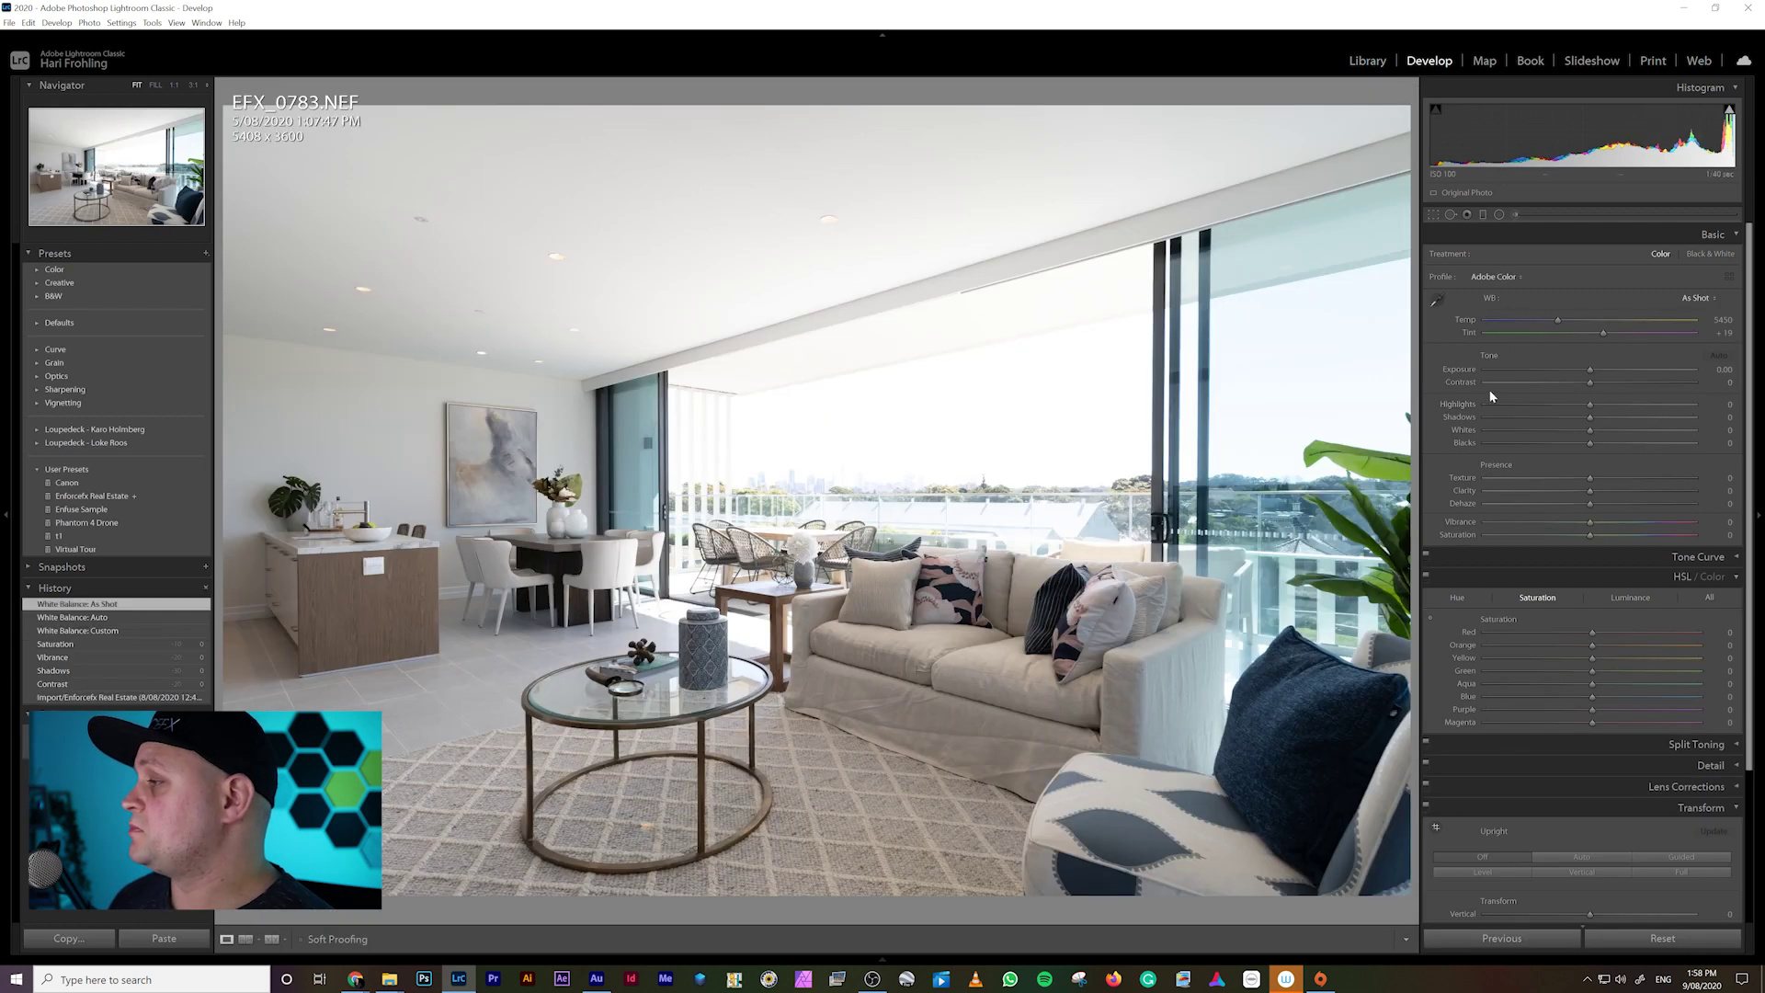
scroll(1491, 396, down, 5)
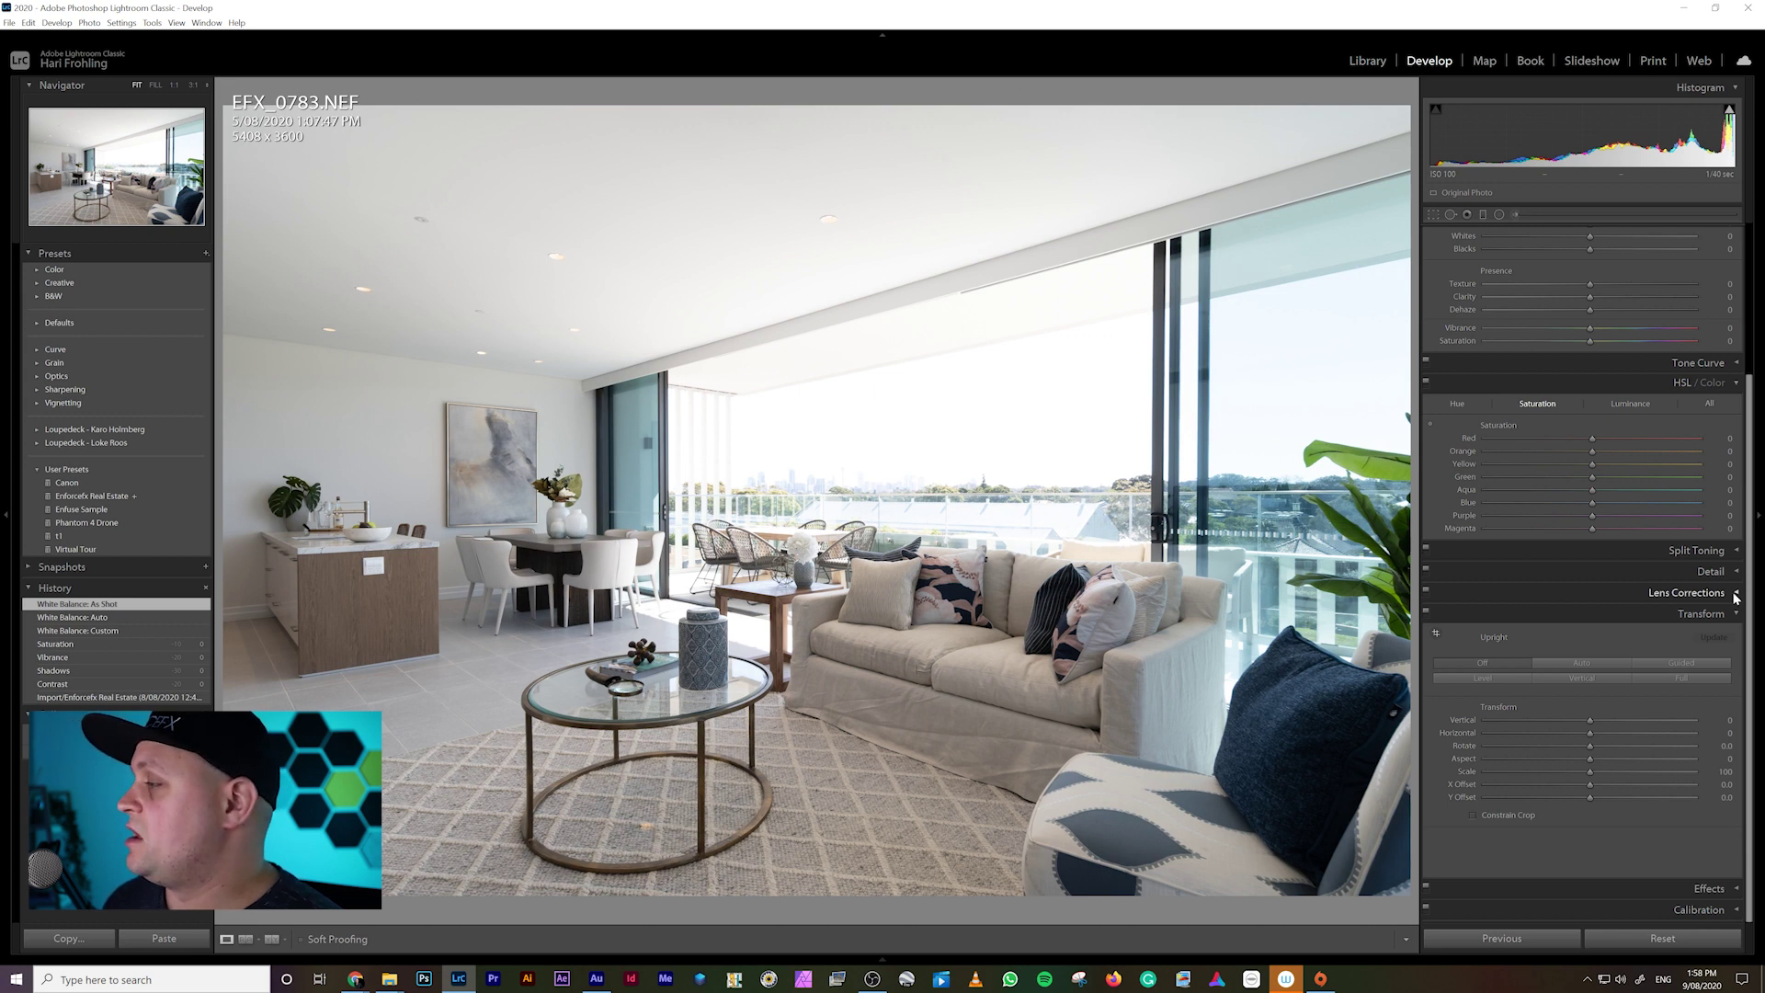
scroll(1585, 552, up, 3)
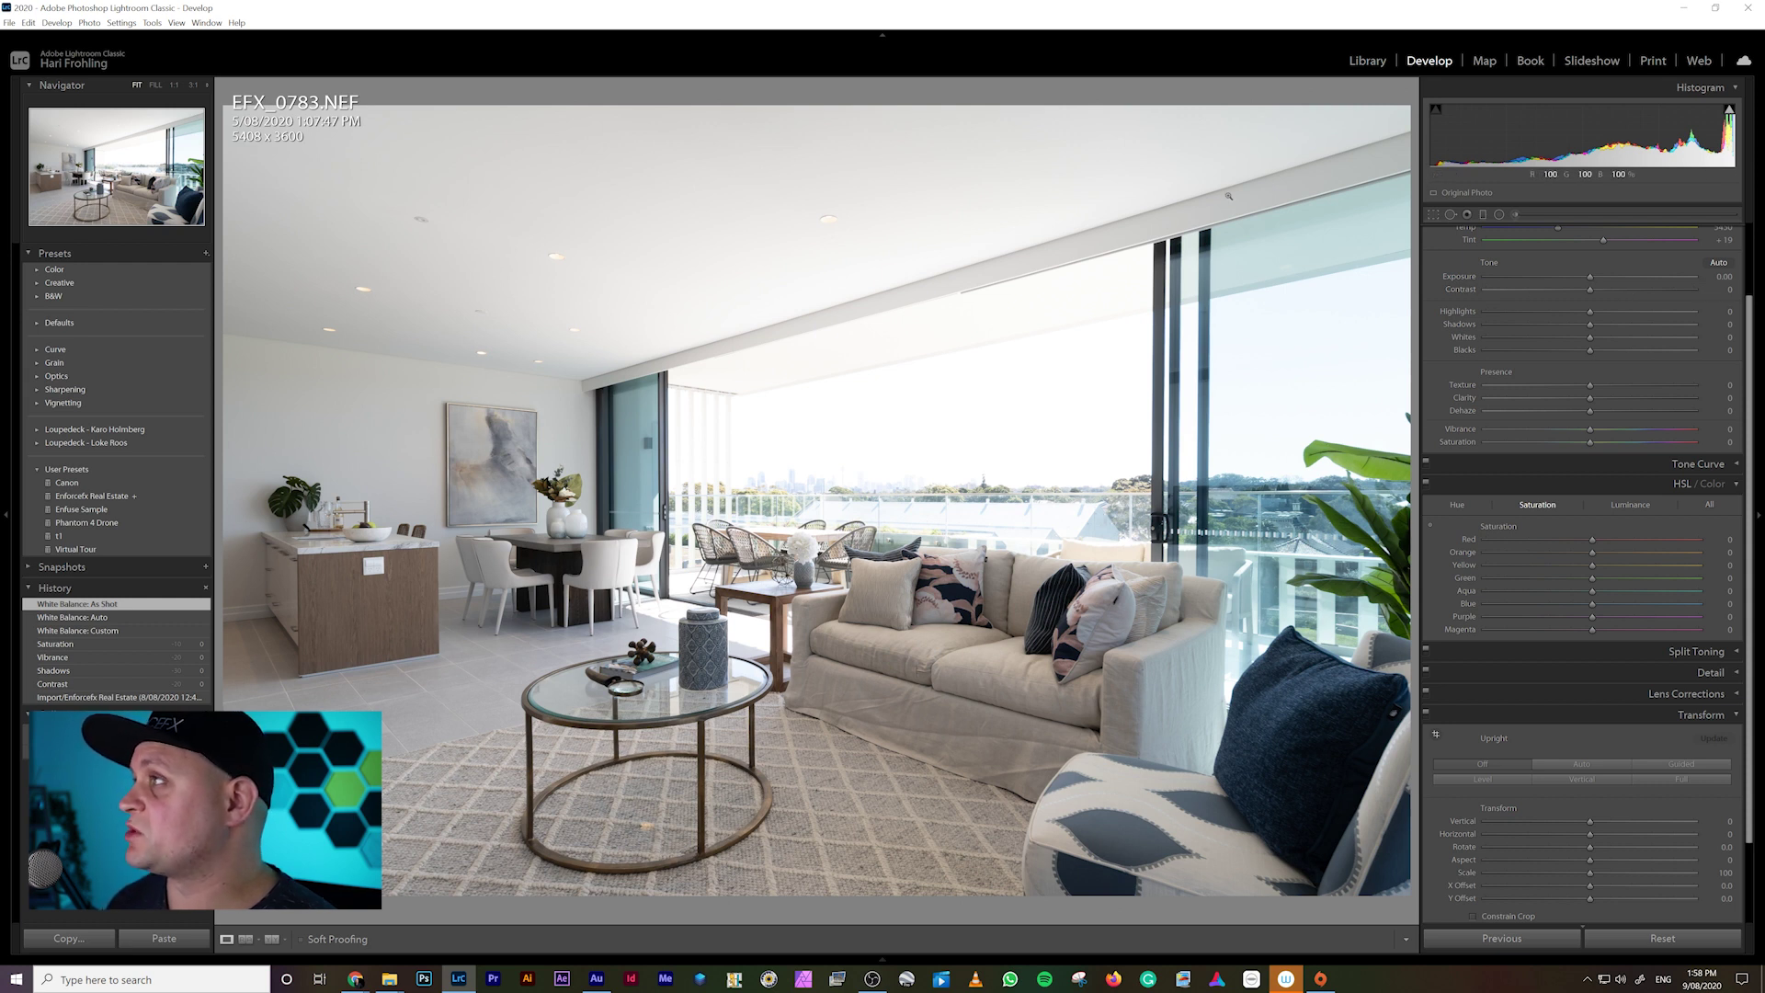
Return to the Library grid and reopen EFX_0783.NEF full size.
key(e)
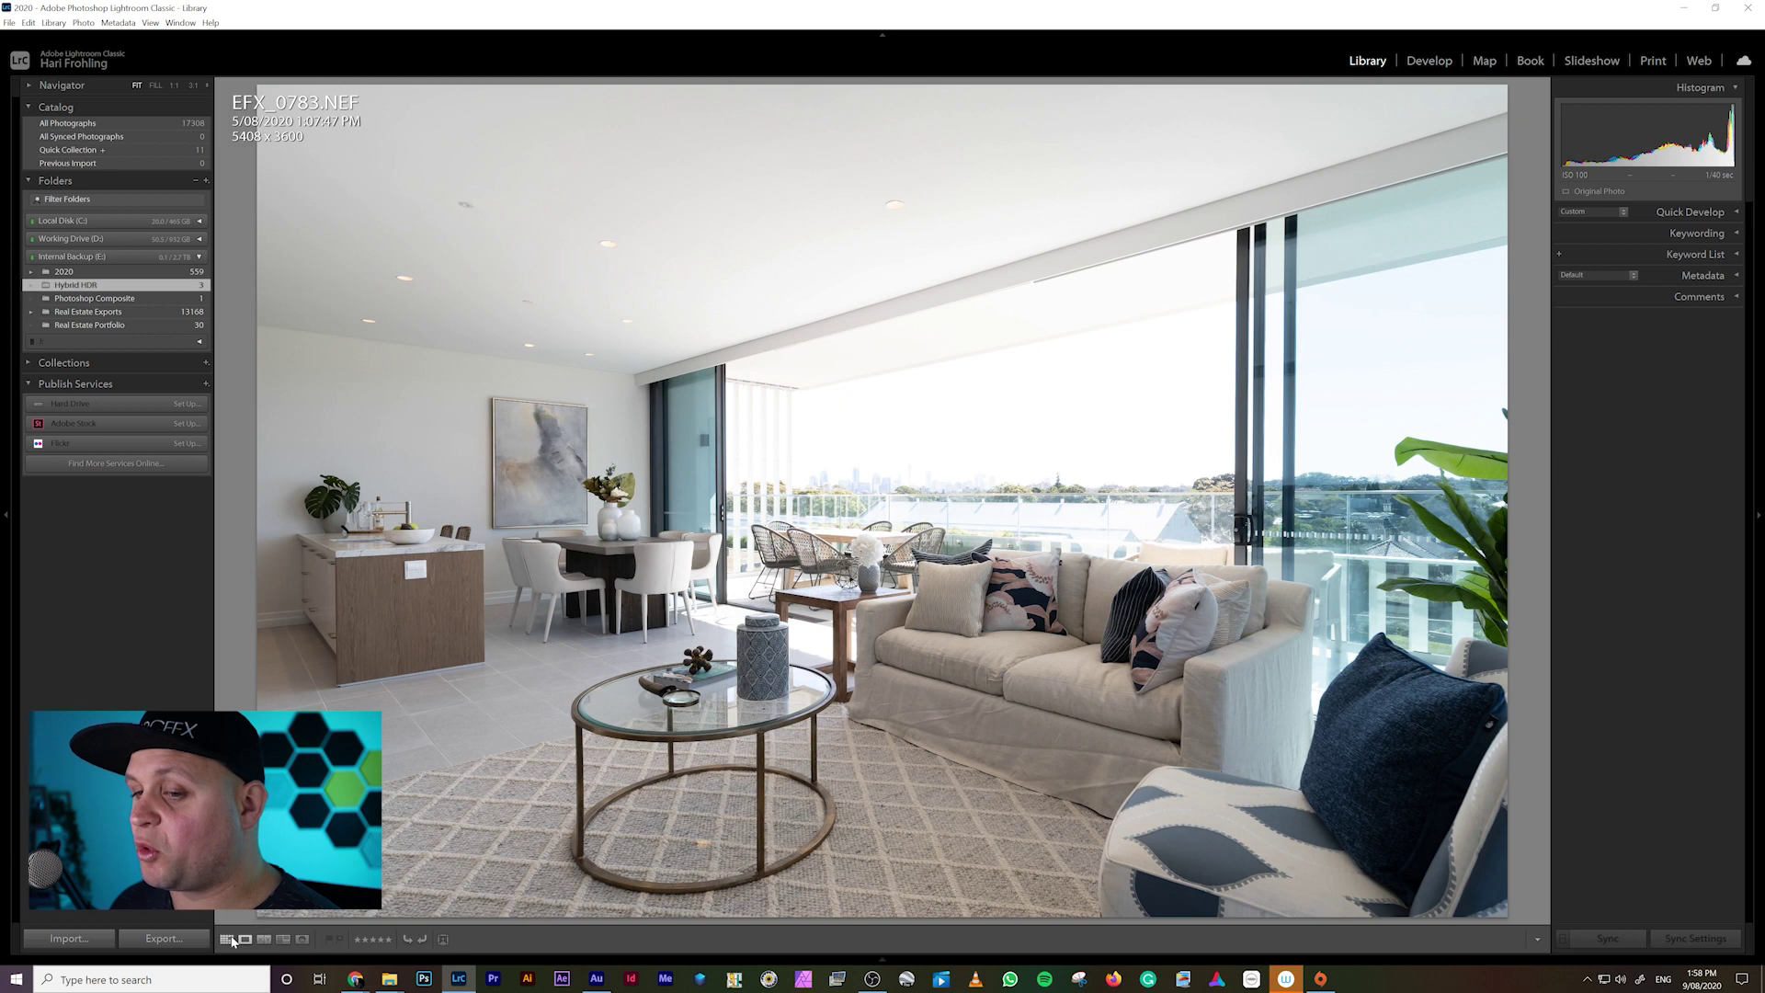
key(g)
double_click(388, 386)
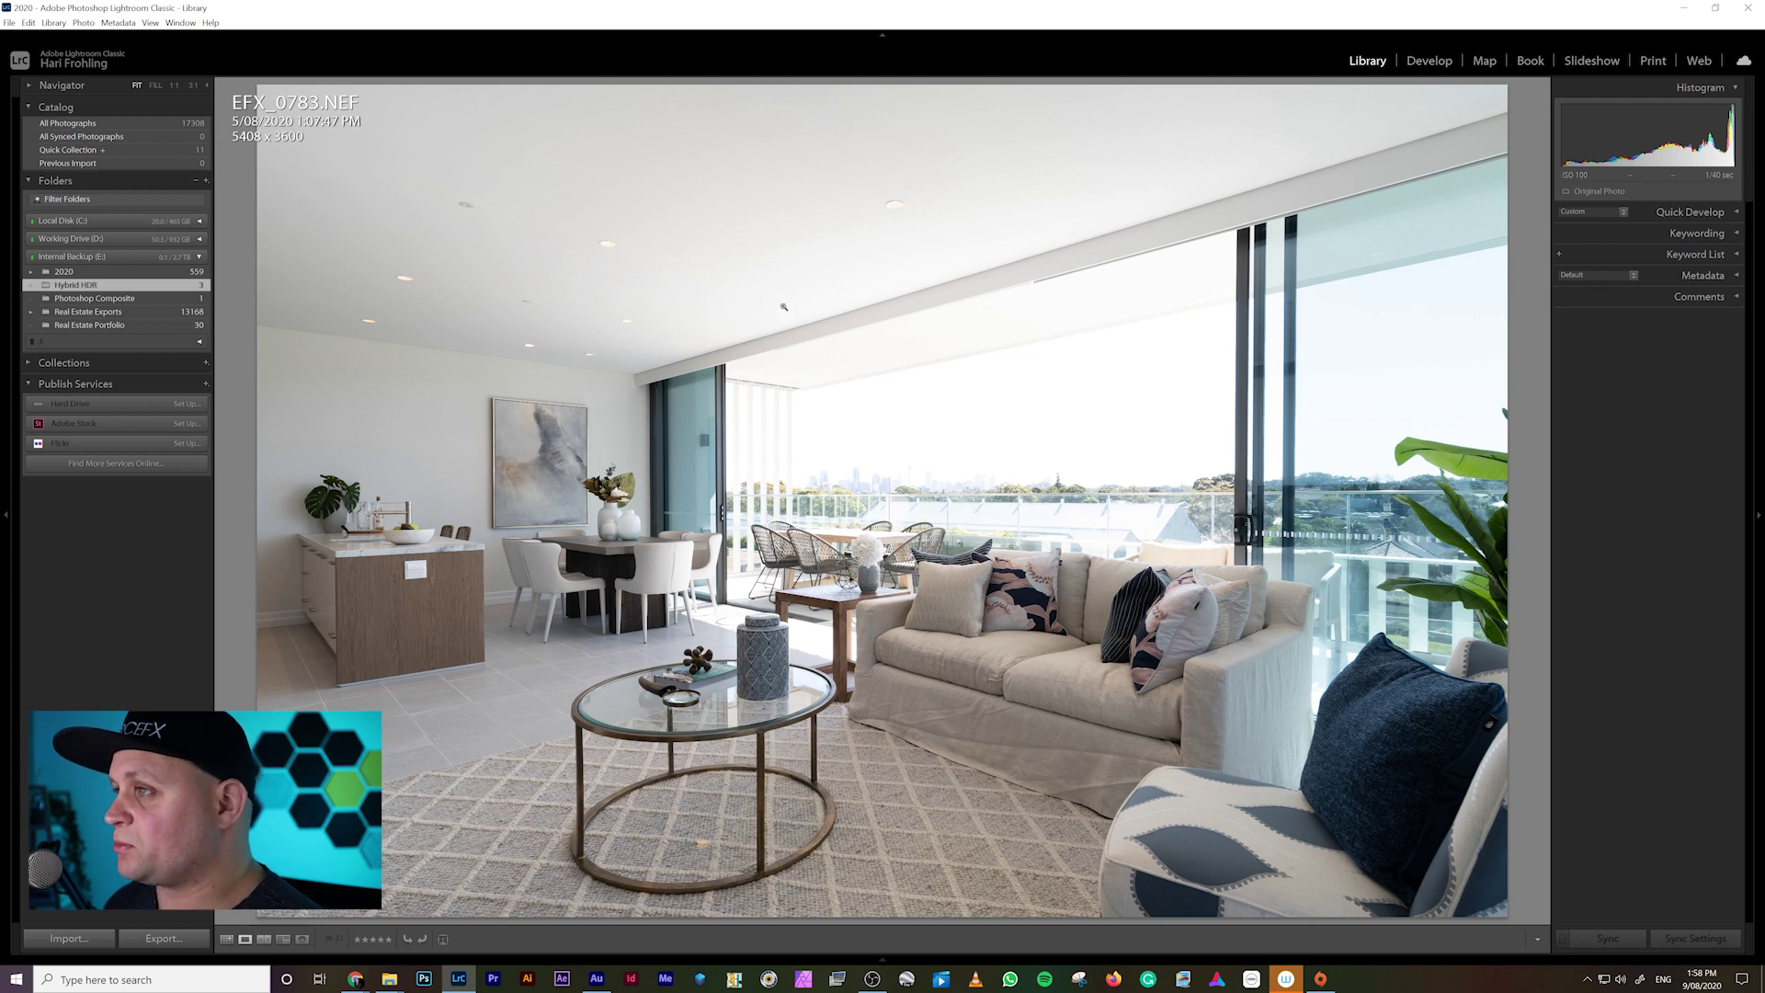
Set EFX_0783.NEF's white balance from a neutral grey spot with the eyedropper in Develop.
click(1430, 61)
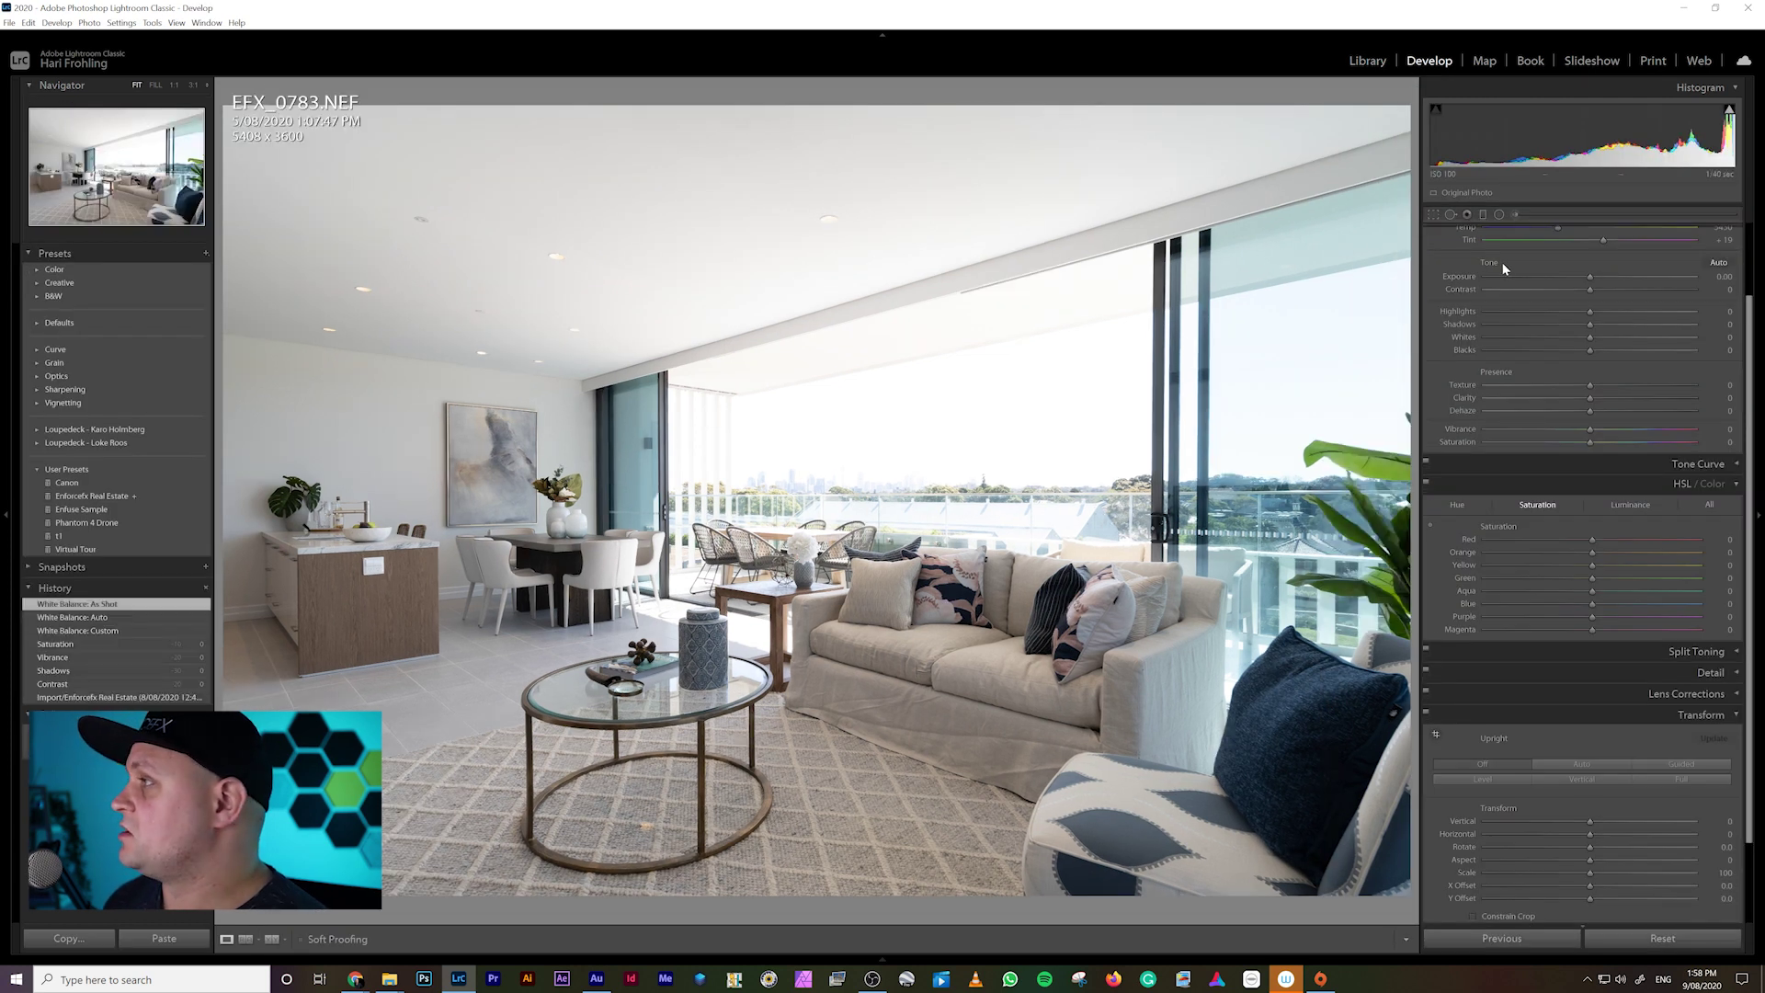
click(1436, 300)
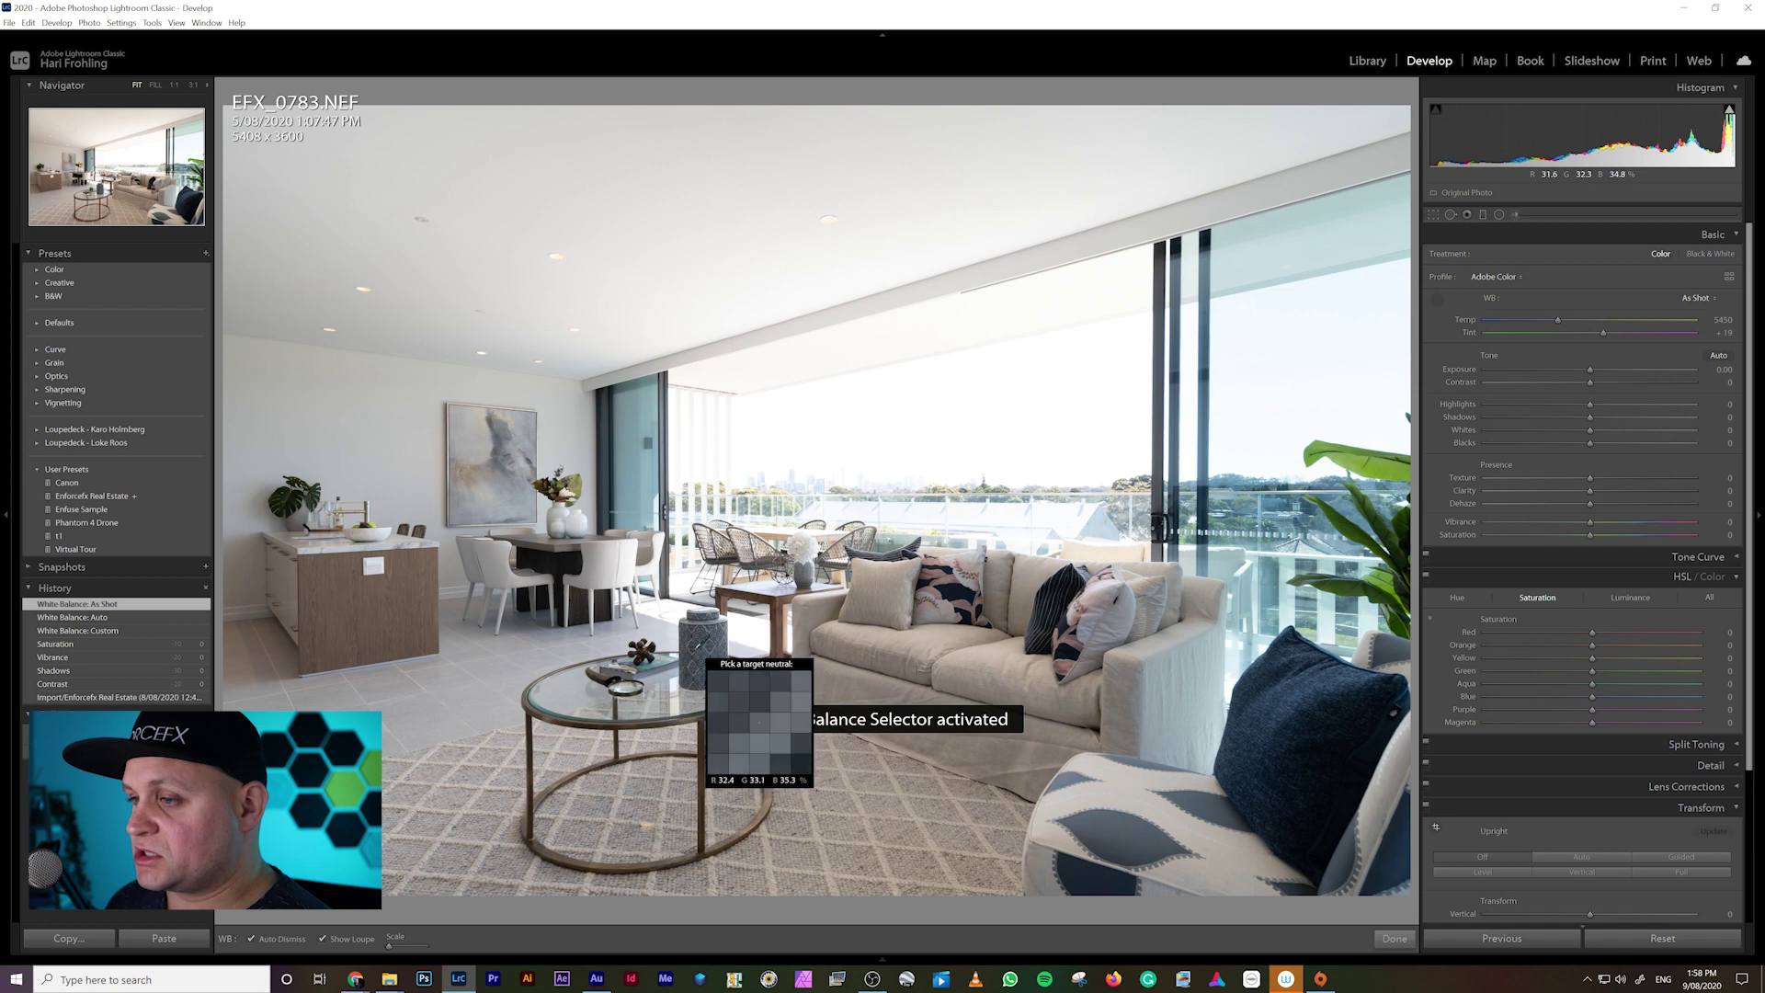
click(685, 651)
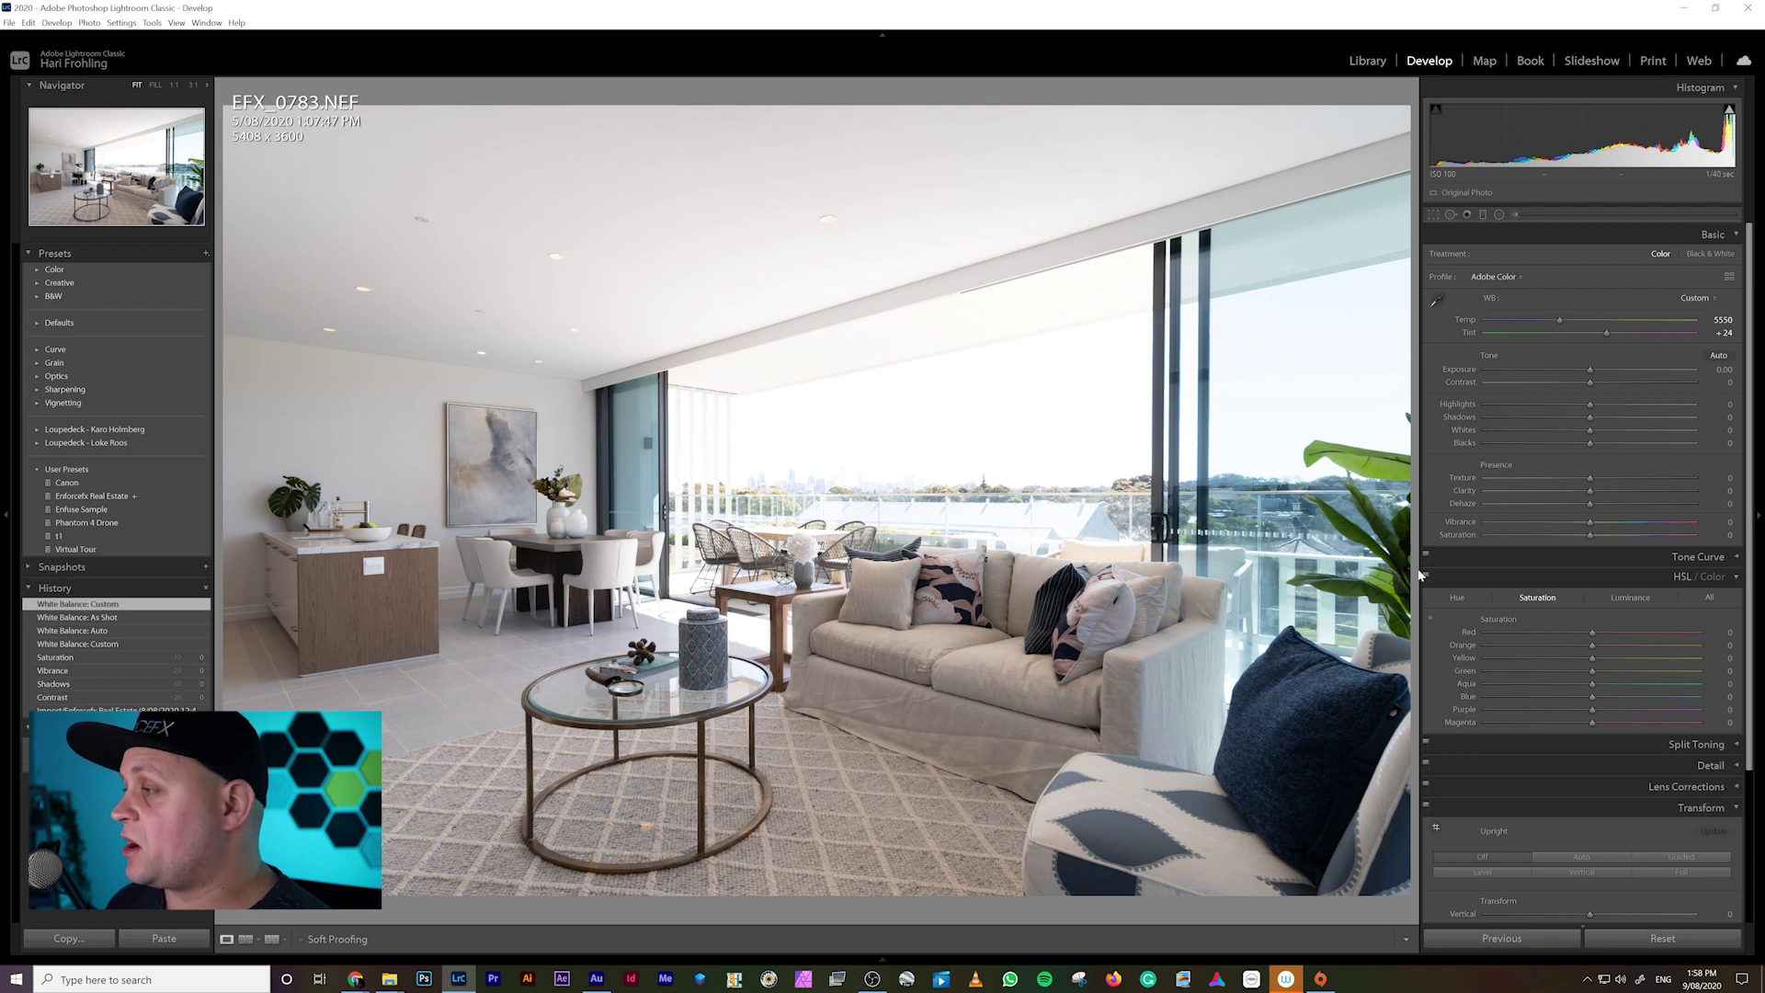
key(Right)
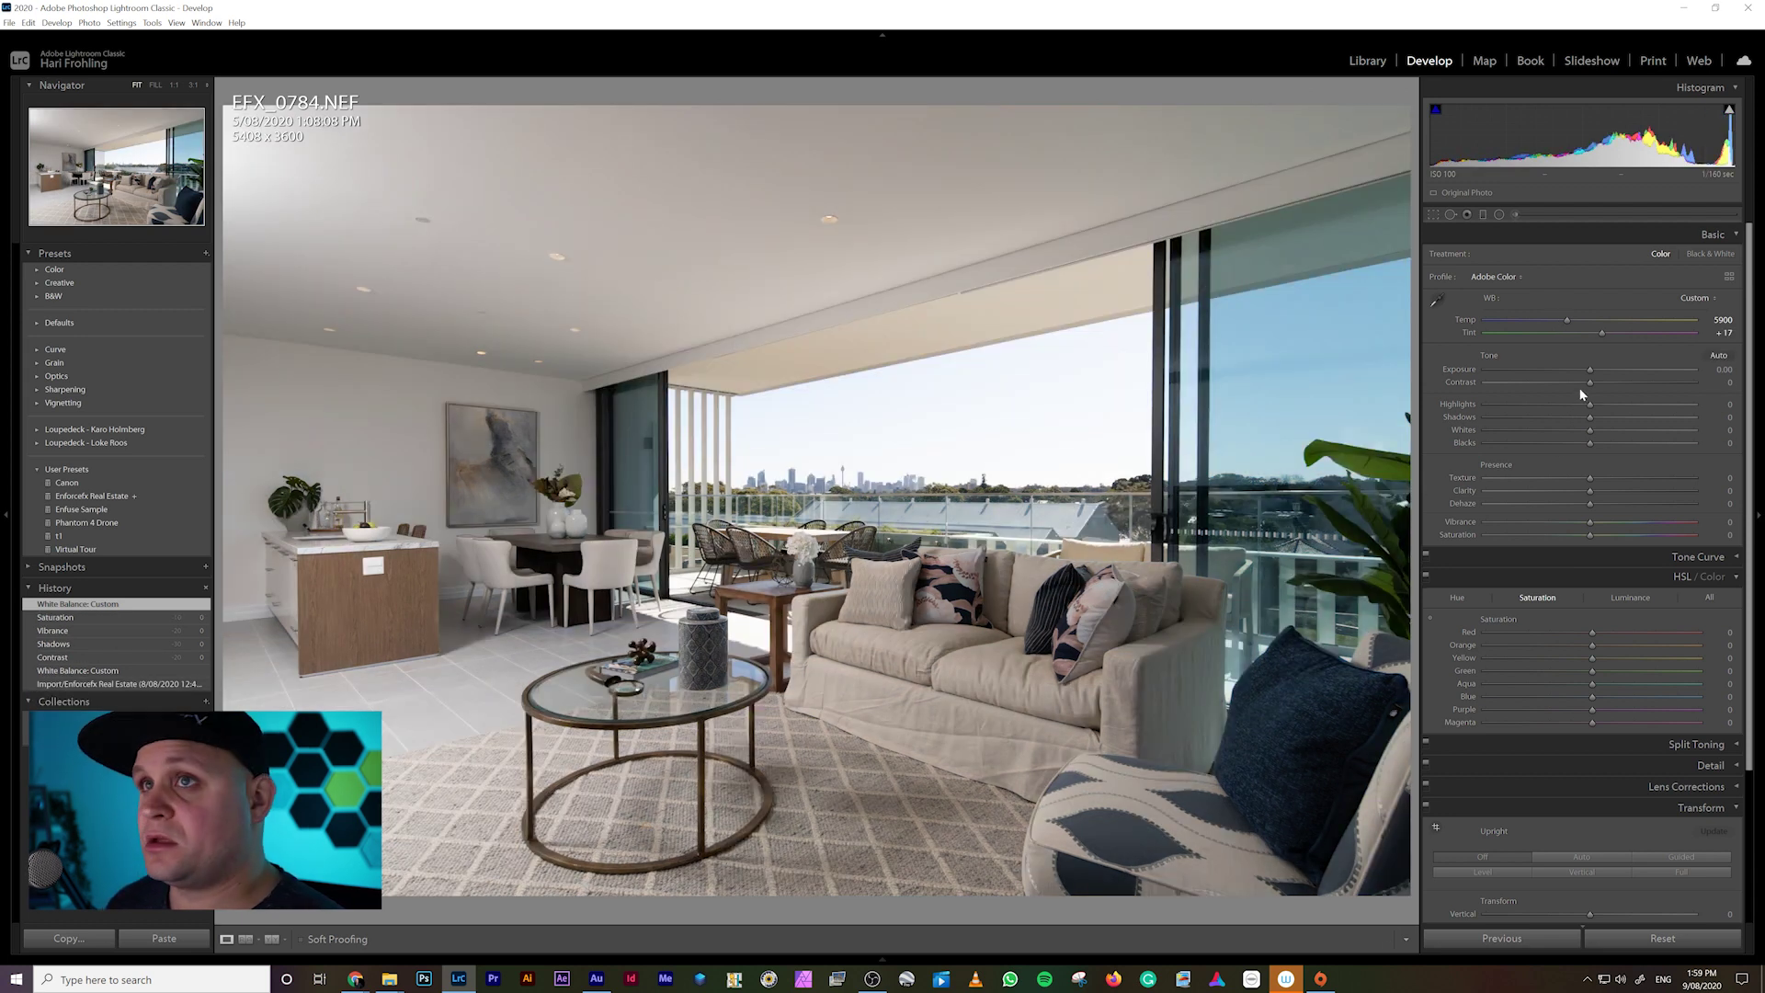
drag(1590, 369, 1569, 369)
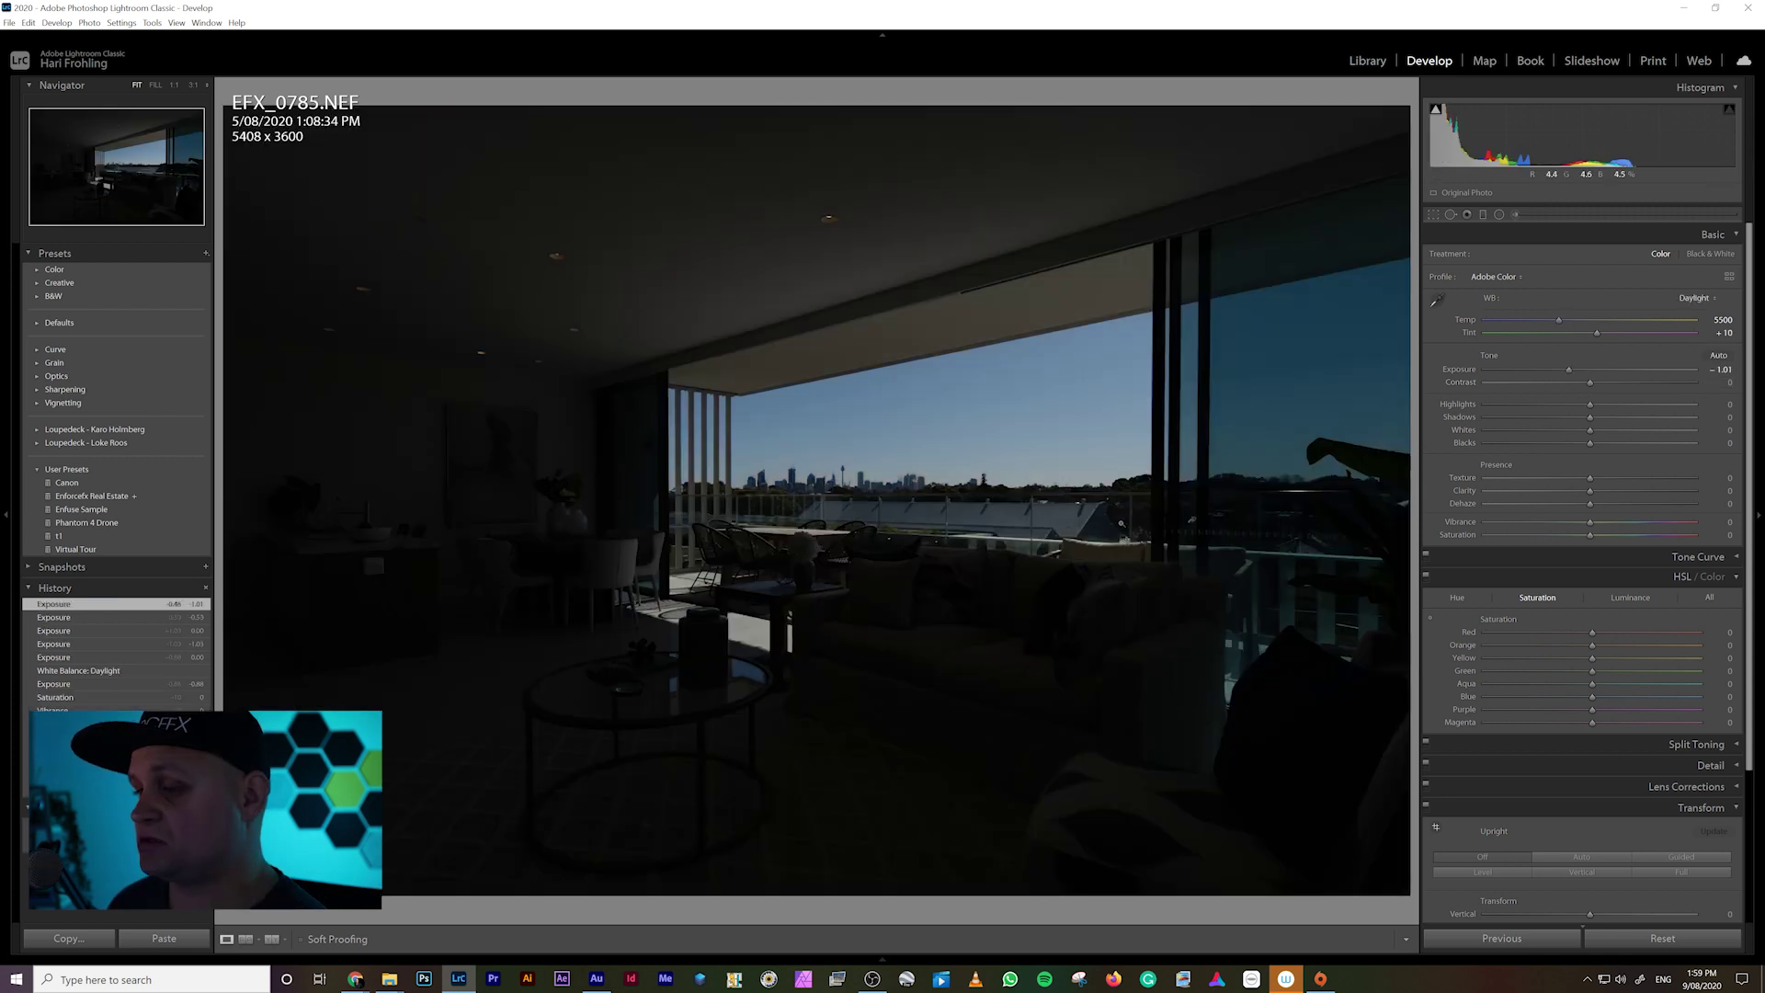
Reset EFX_0783.NEF to As Shot white balance and eyedrop a neutral spot on EFX_0784.NEF.
key(Left)
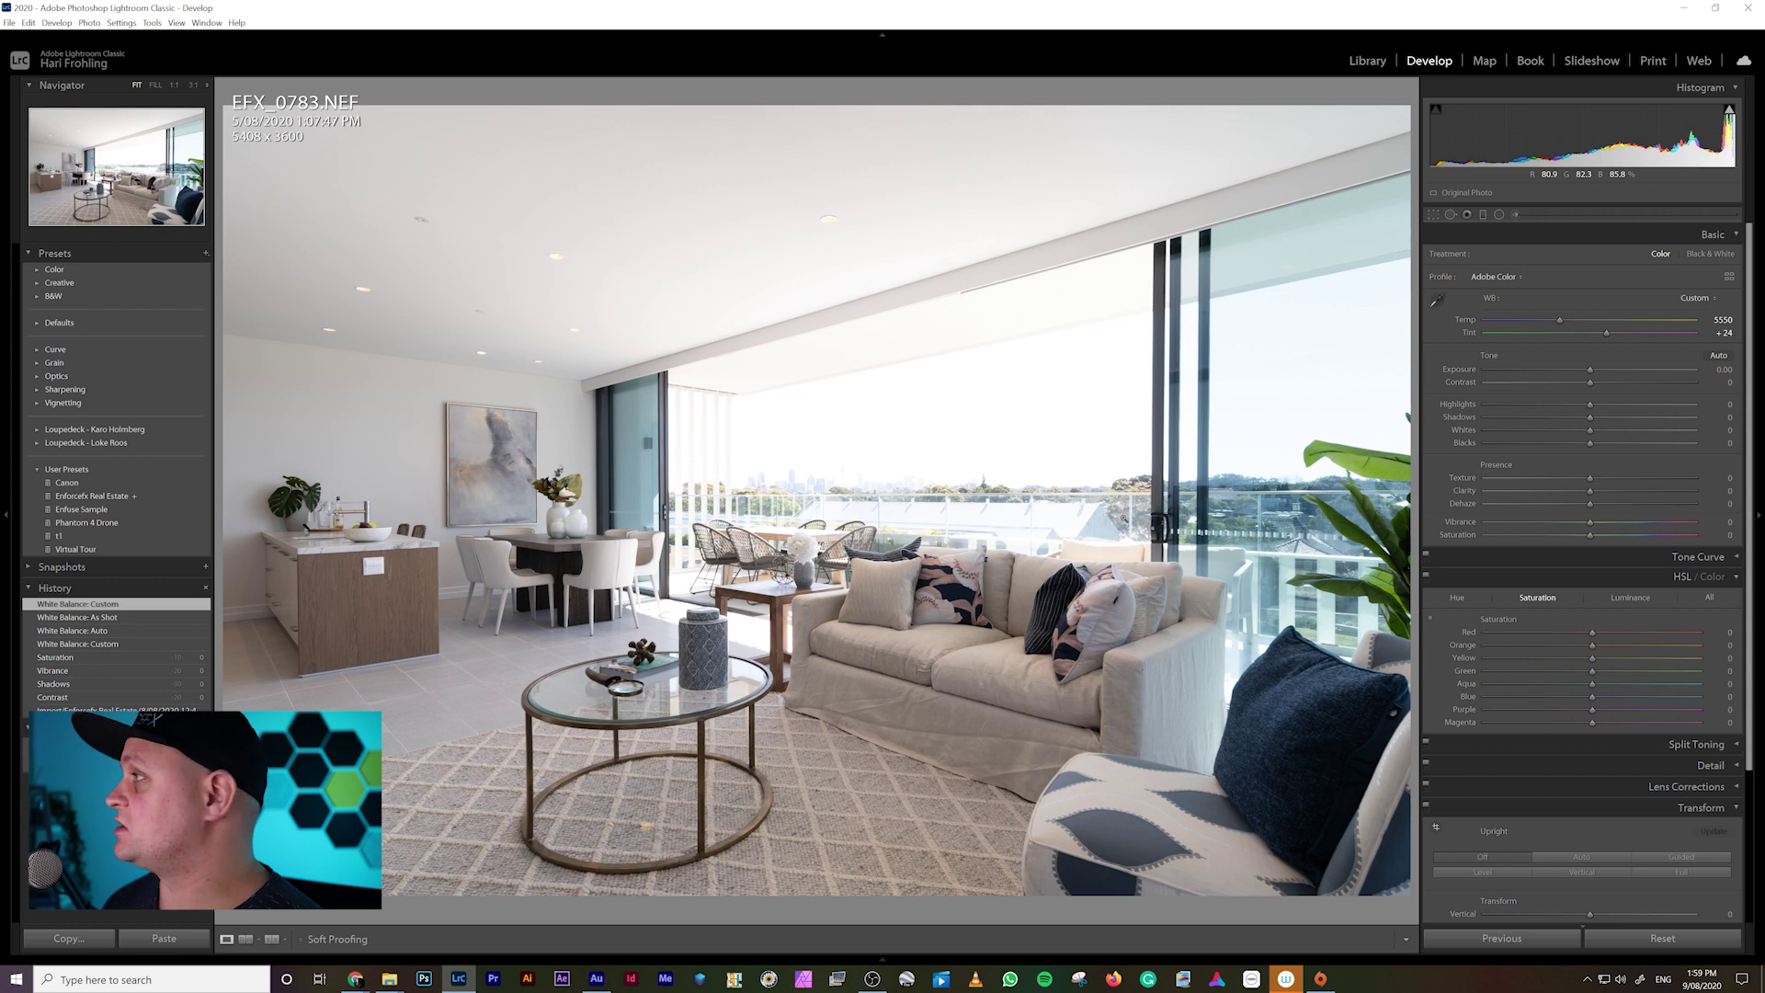
click(1697, 298)
click(1699, 317)
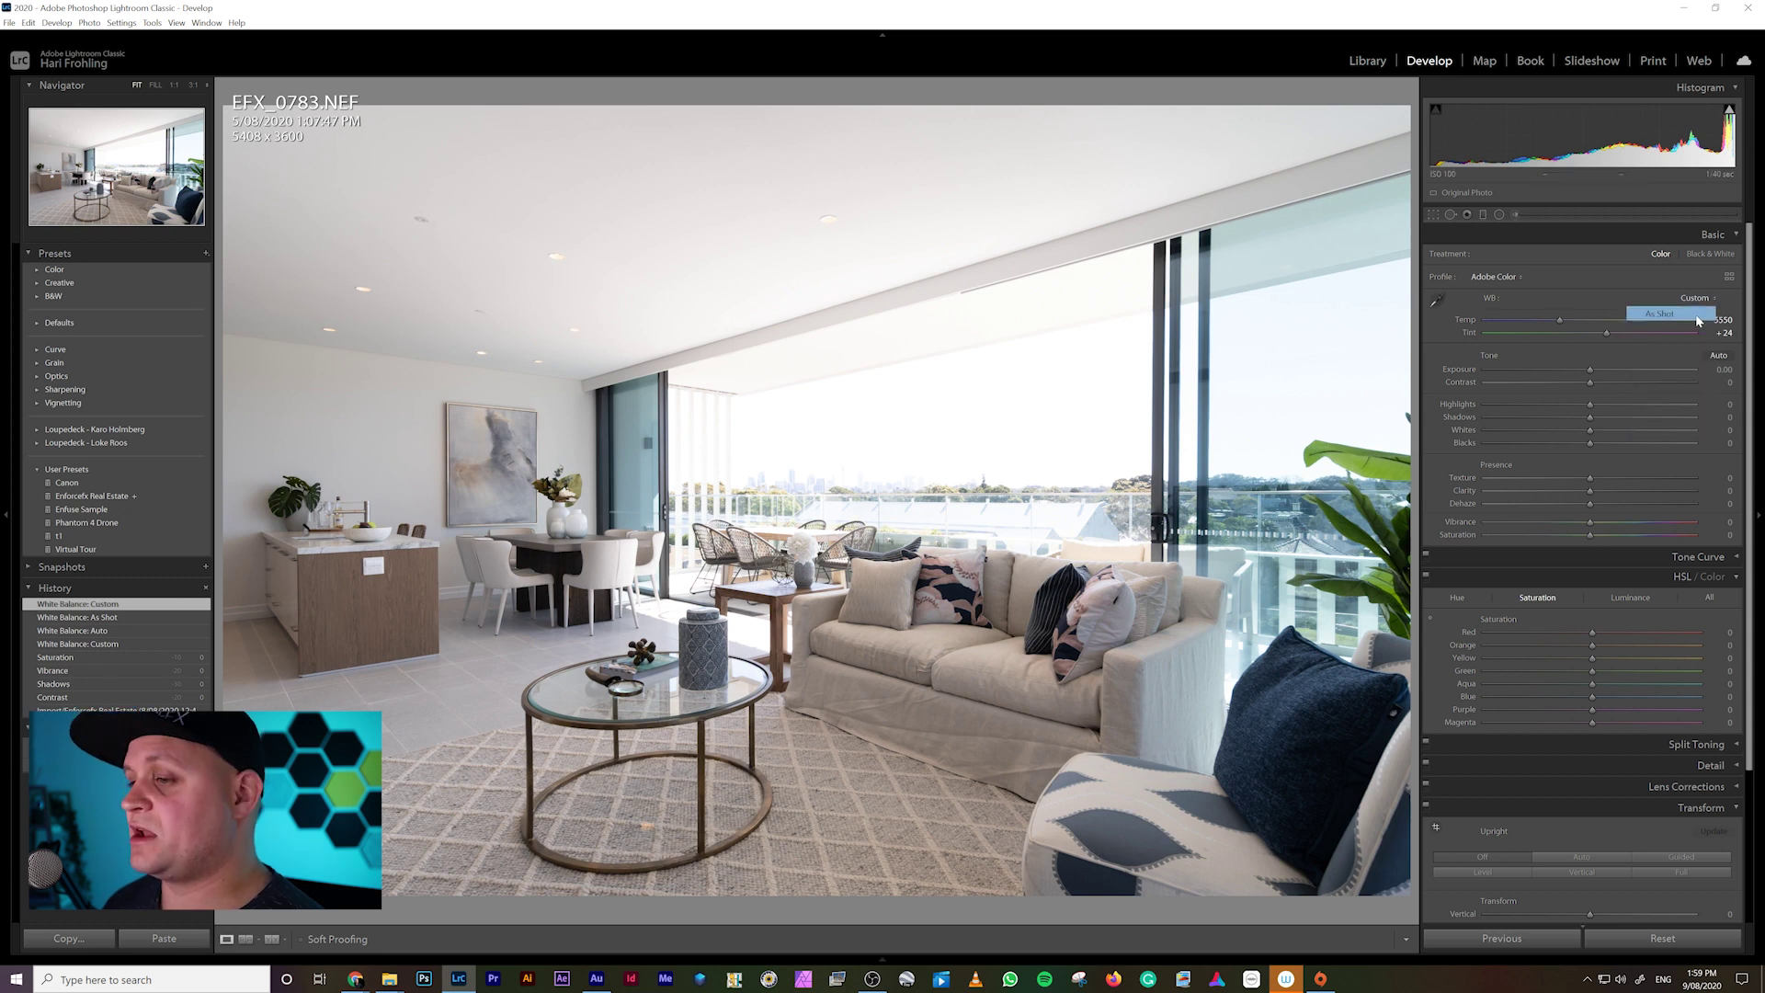
key(Right)
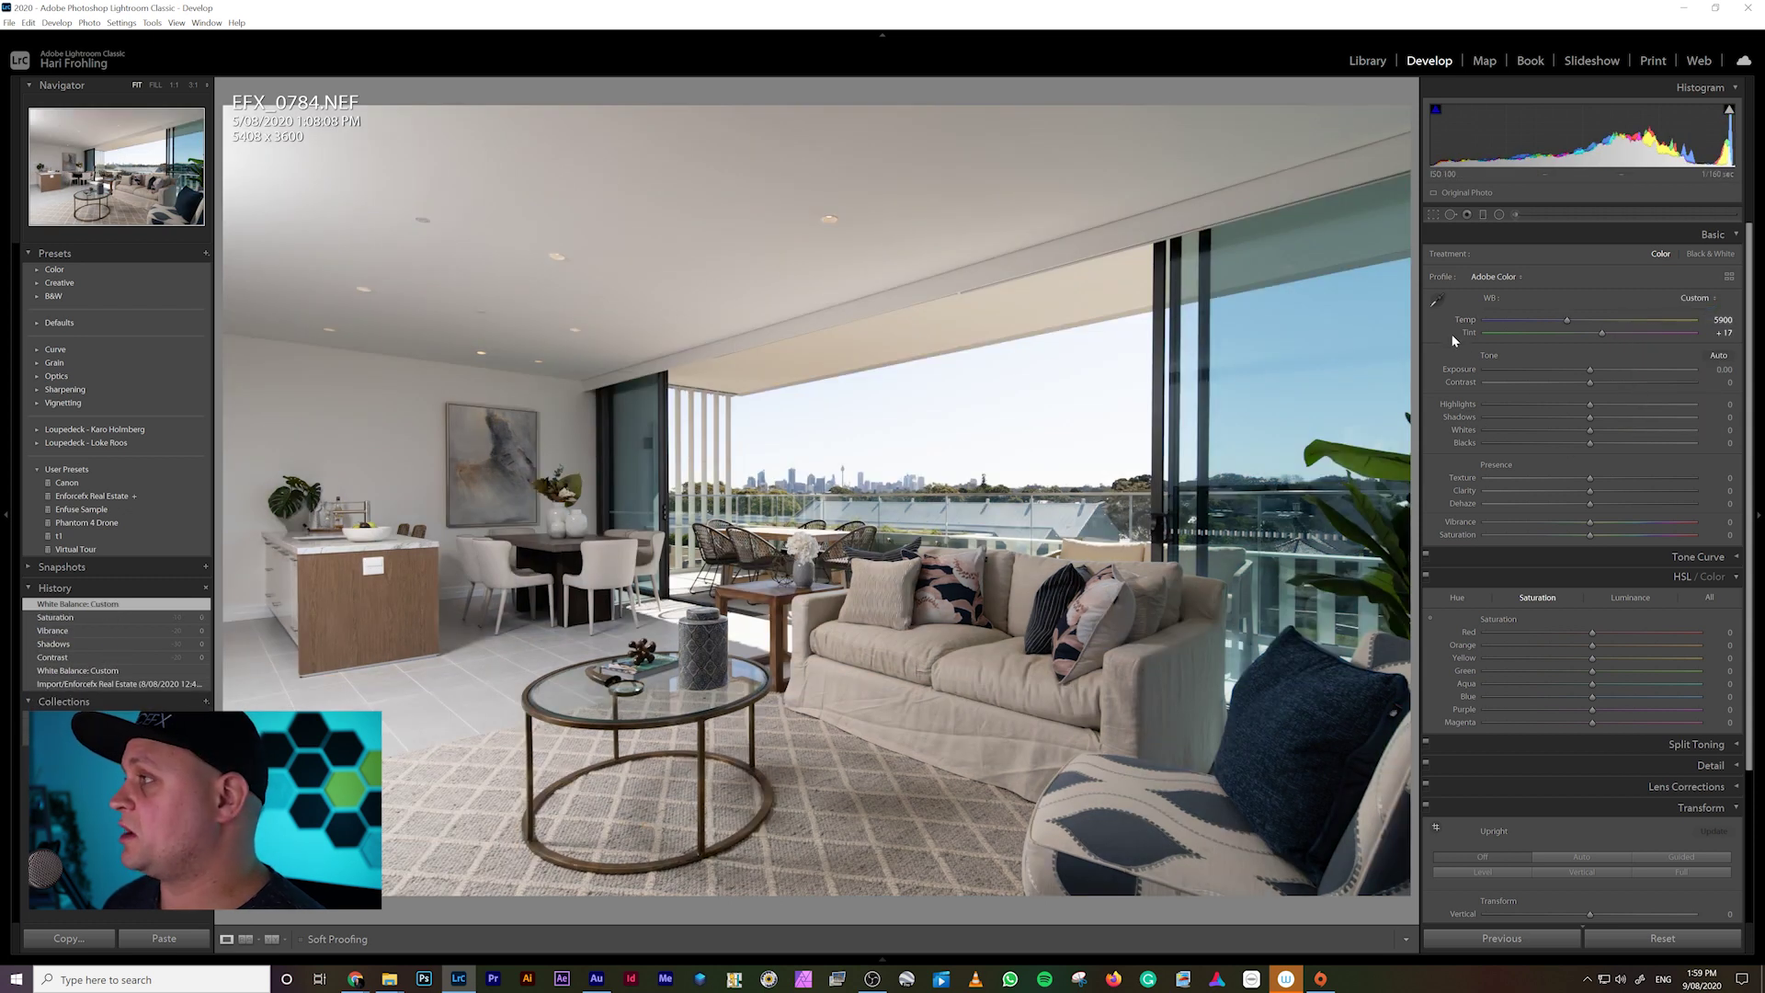
click(1436, 301)
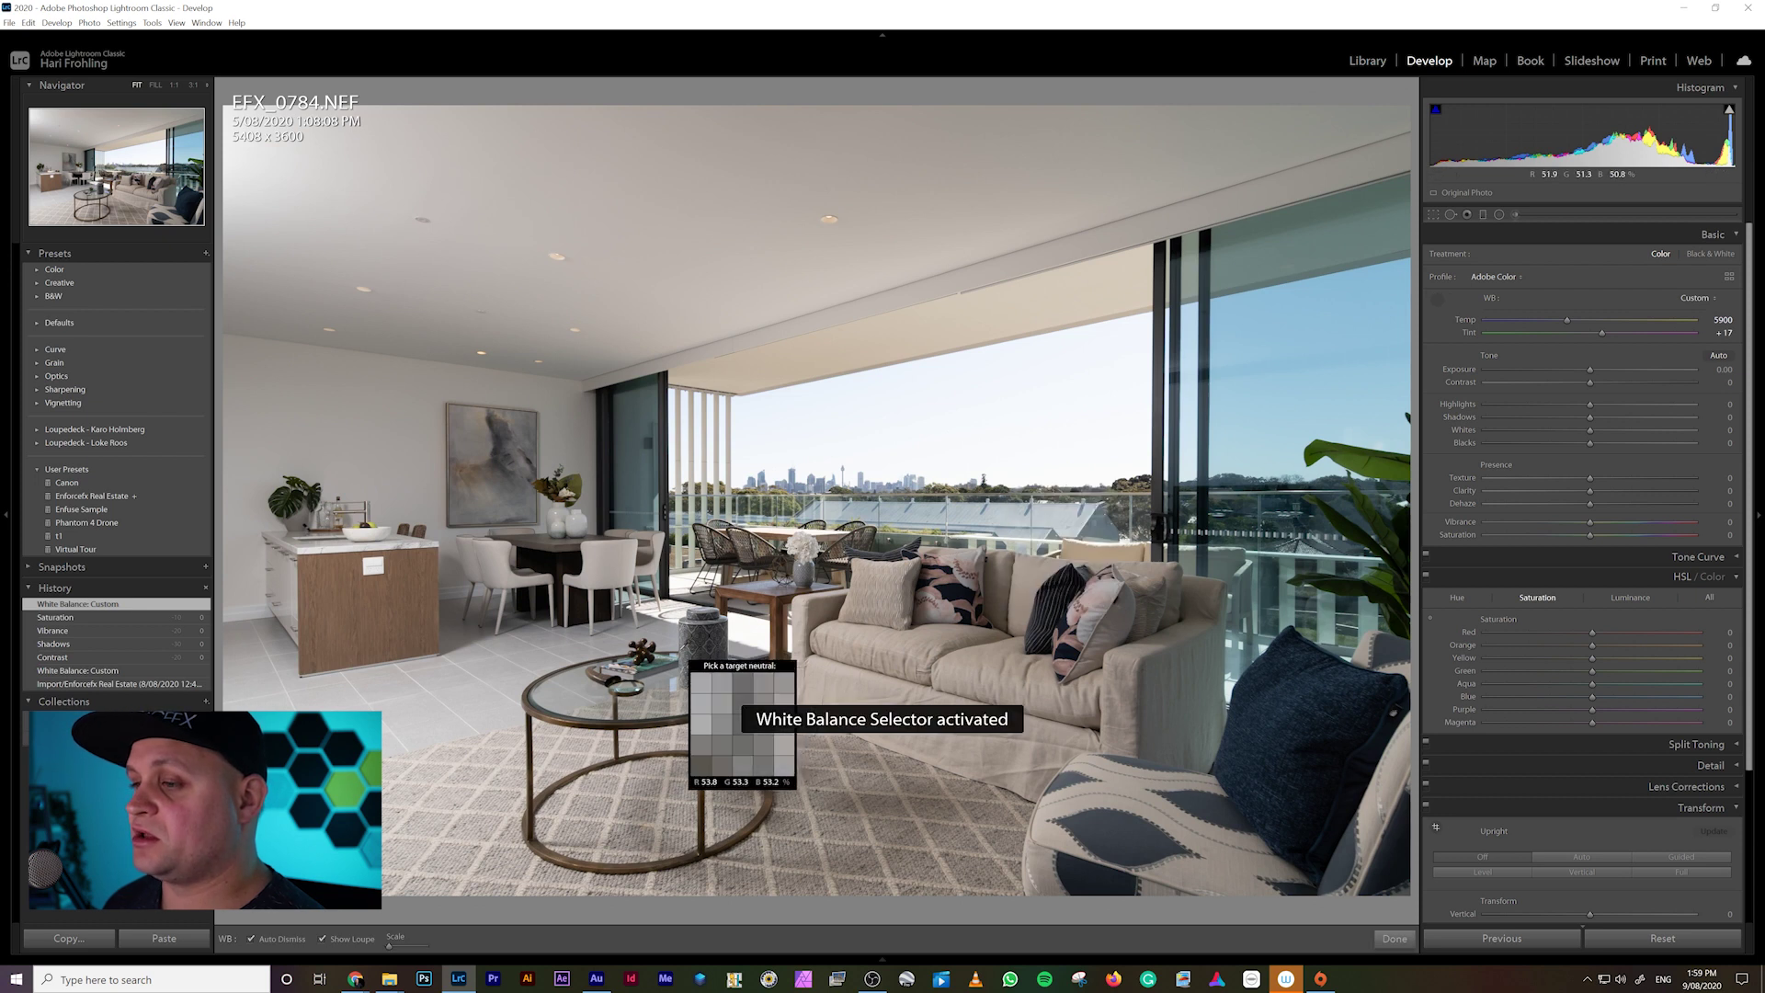
click(688, 657)
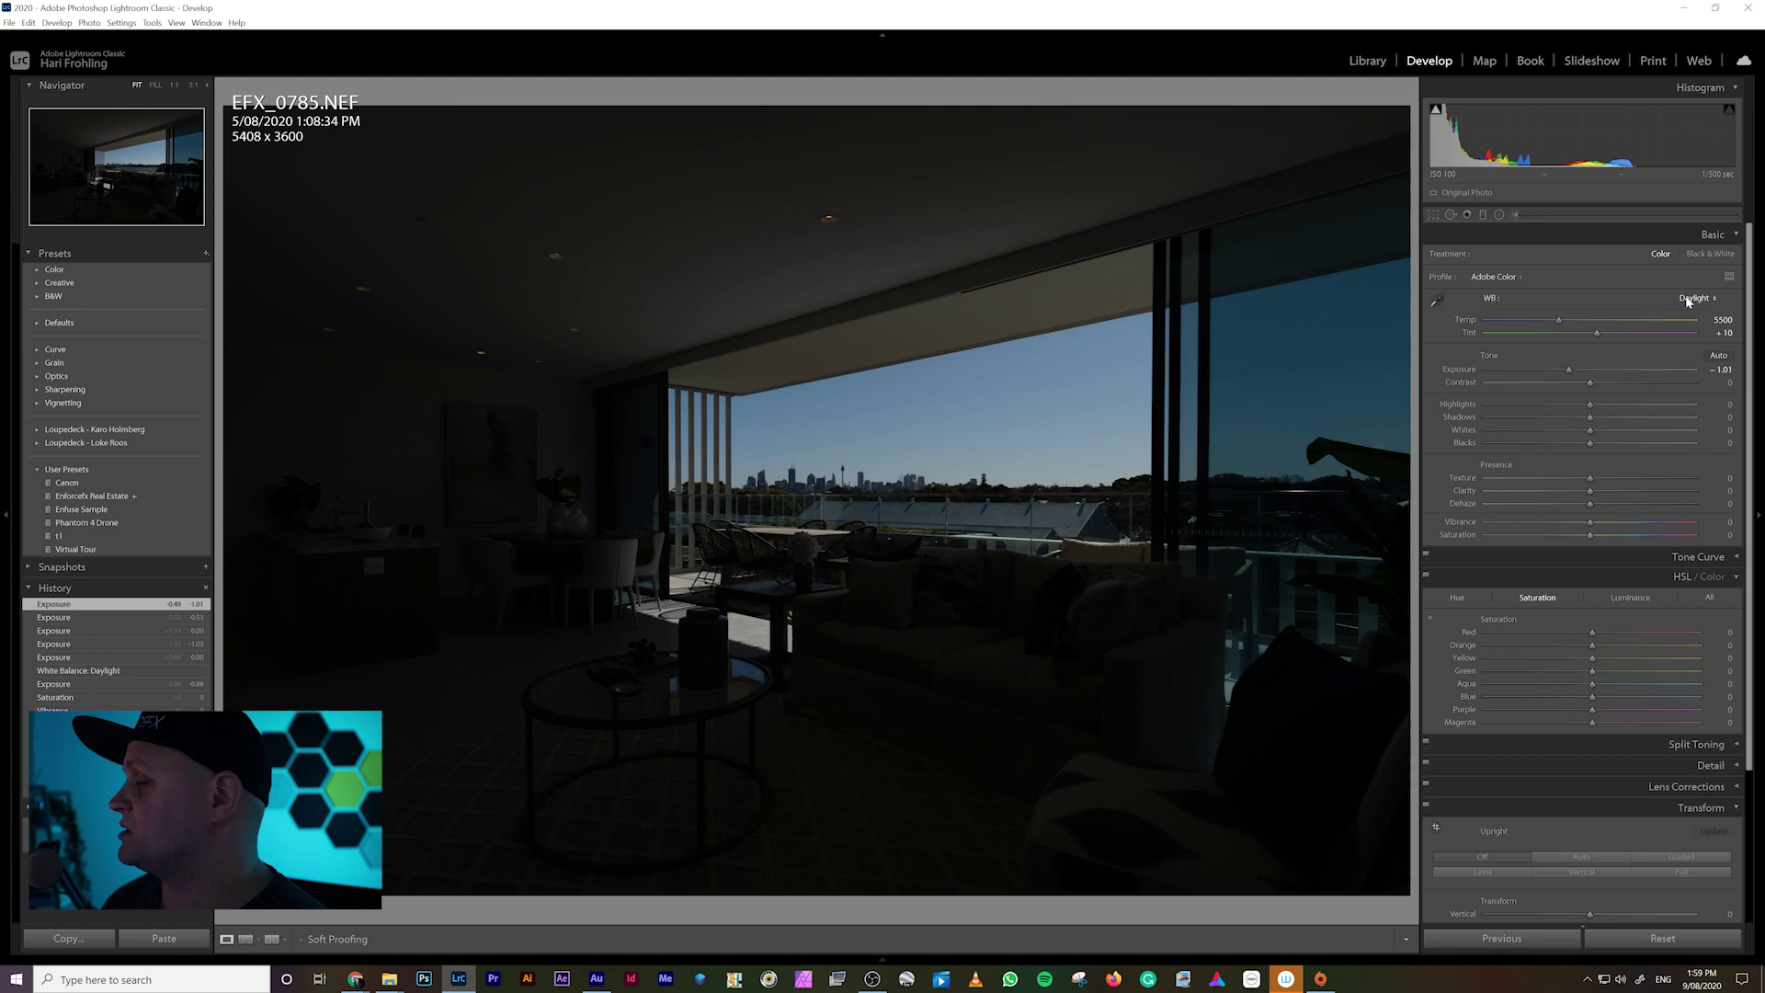
Try As Shot white balance, then return it to Daylight (5500 temperature, +10 tint).
click(1691, 298)
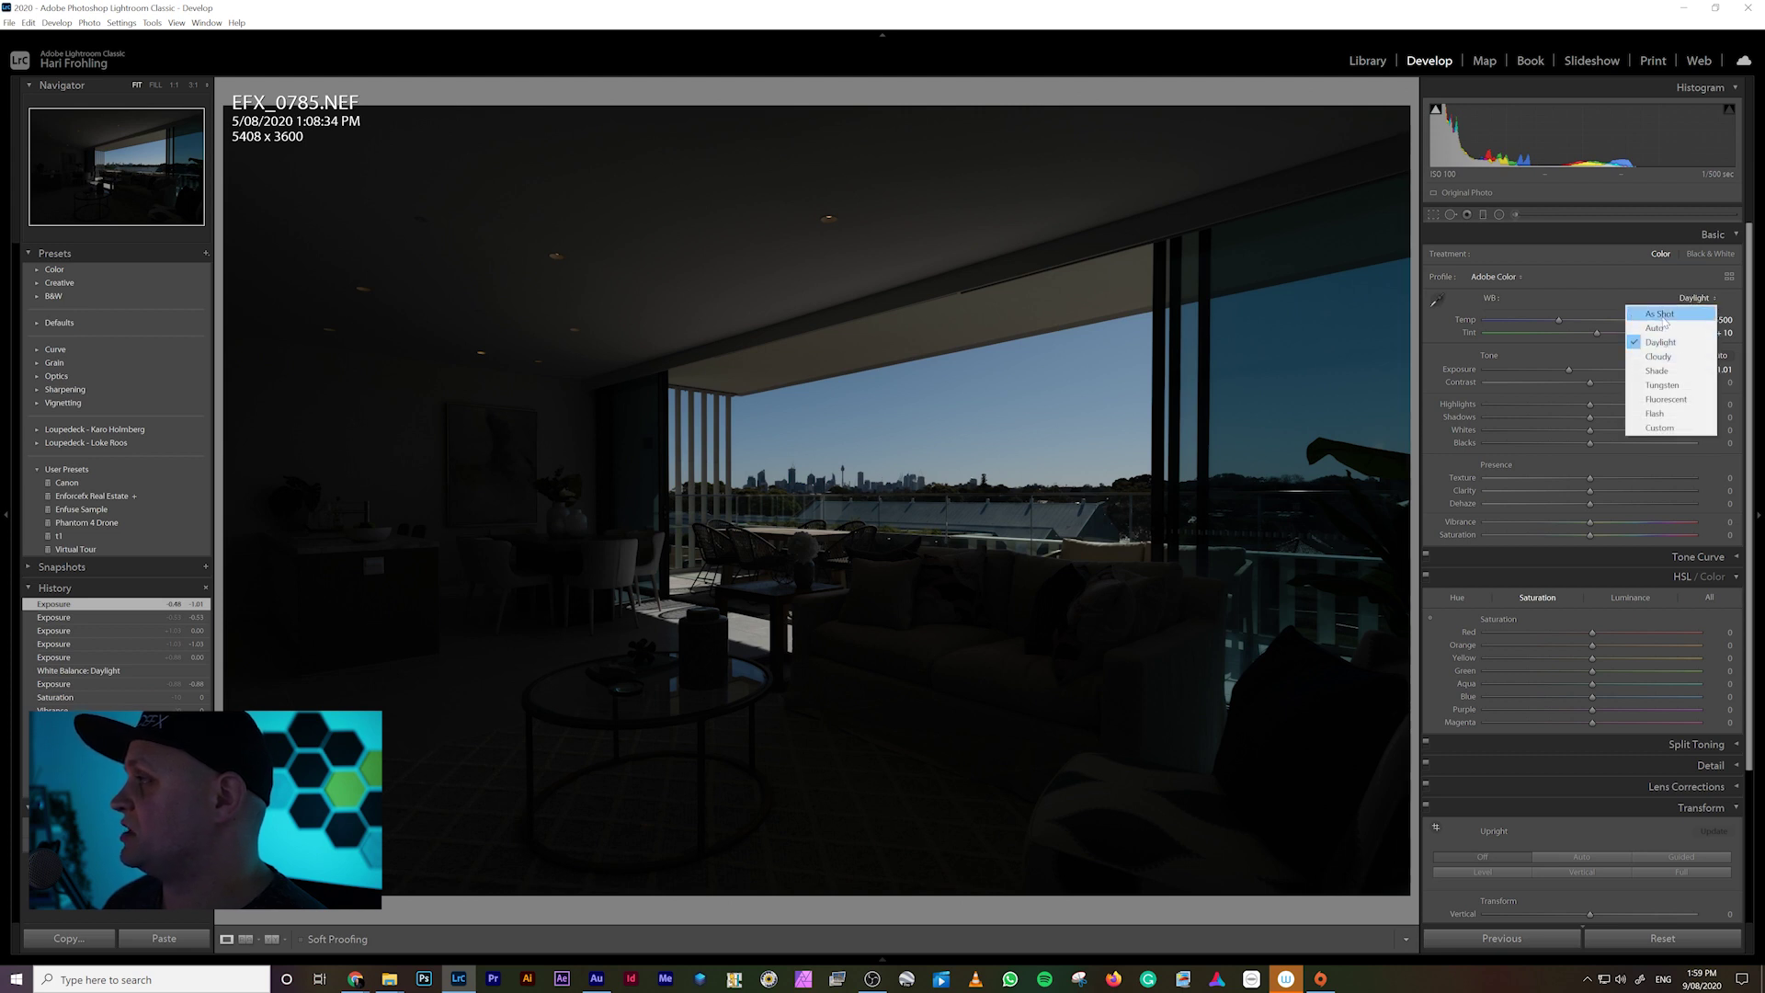
click(1661, 315)
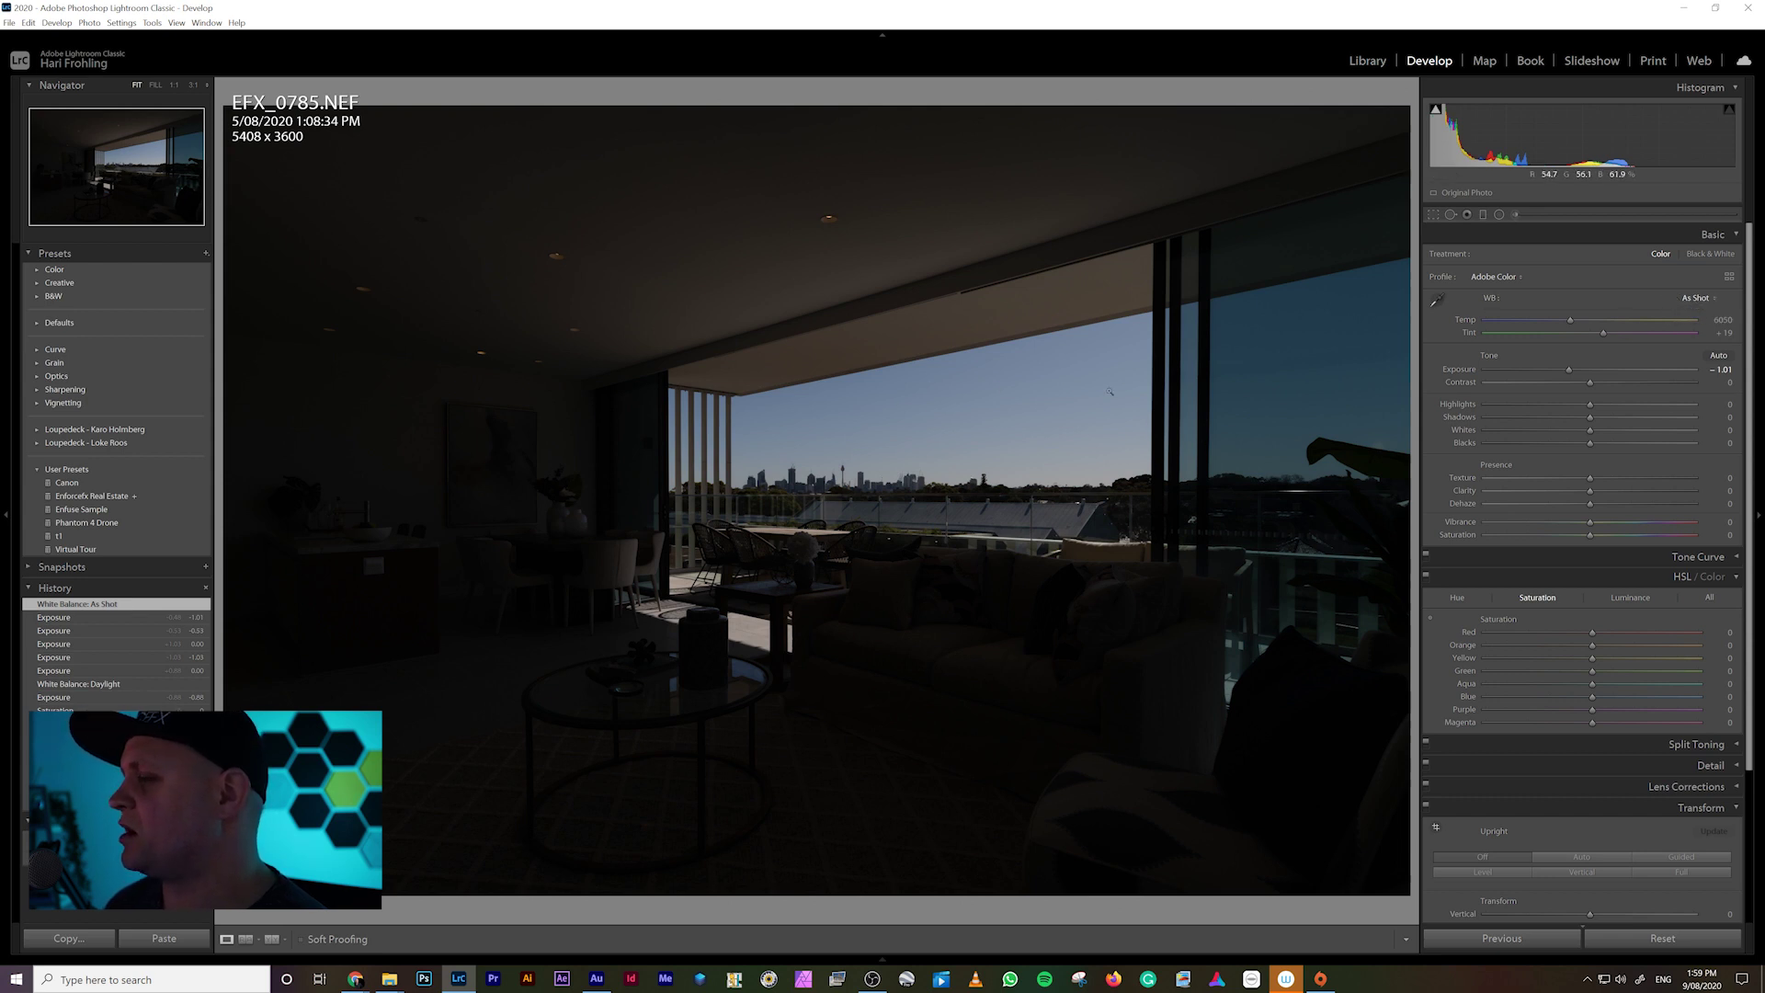
click(1696, 298)
click(1657, 347)
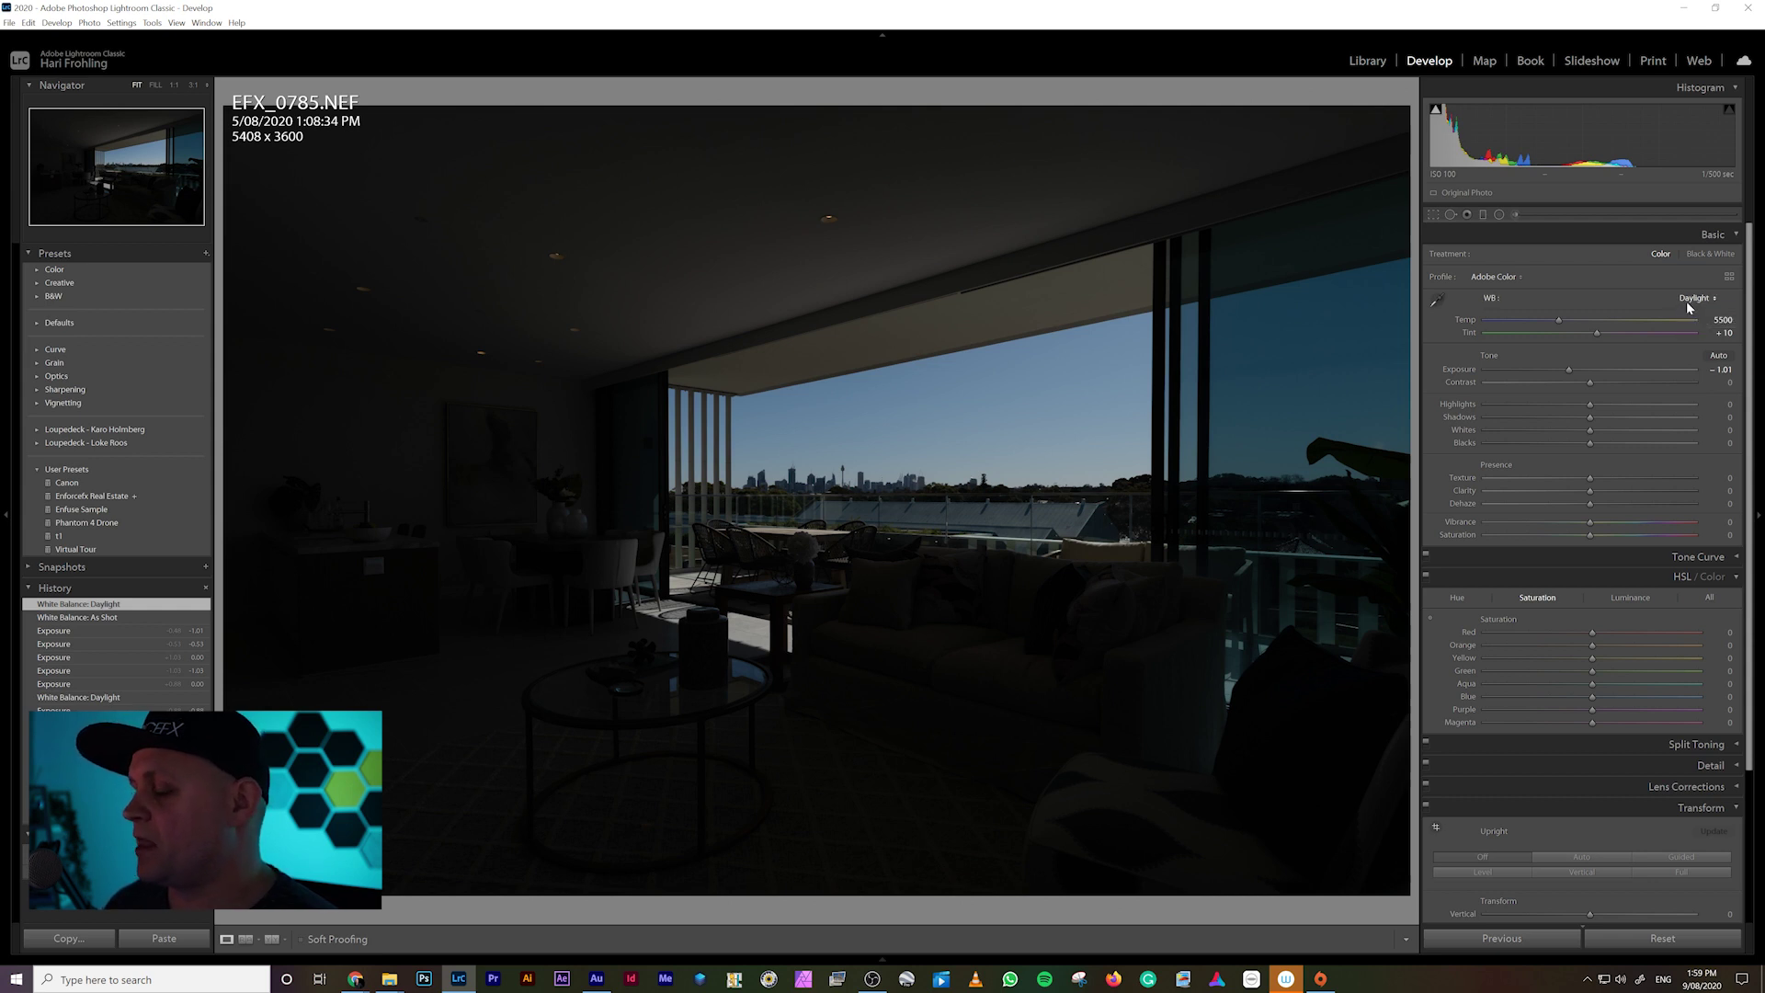
Select all three brackets in the Library grid and send them to Aurora HDR as copies with Lightroom adjustments.
click(1366, 62)
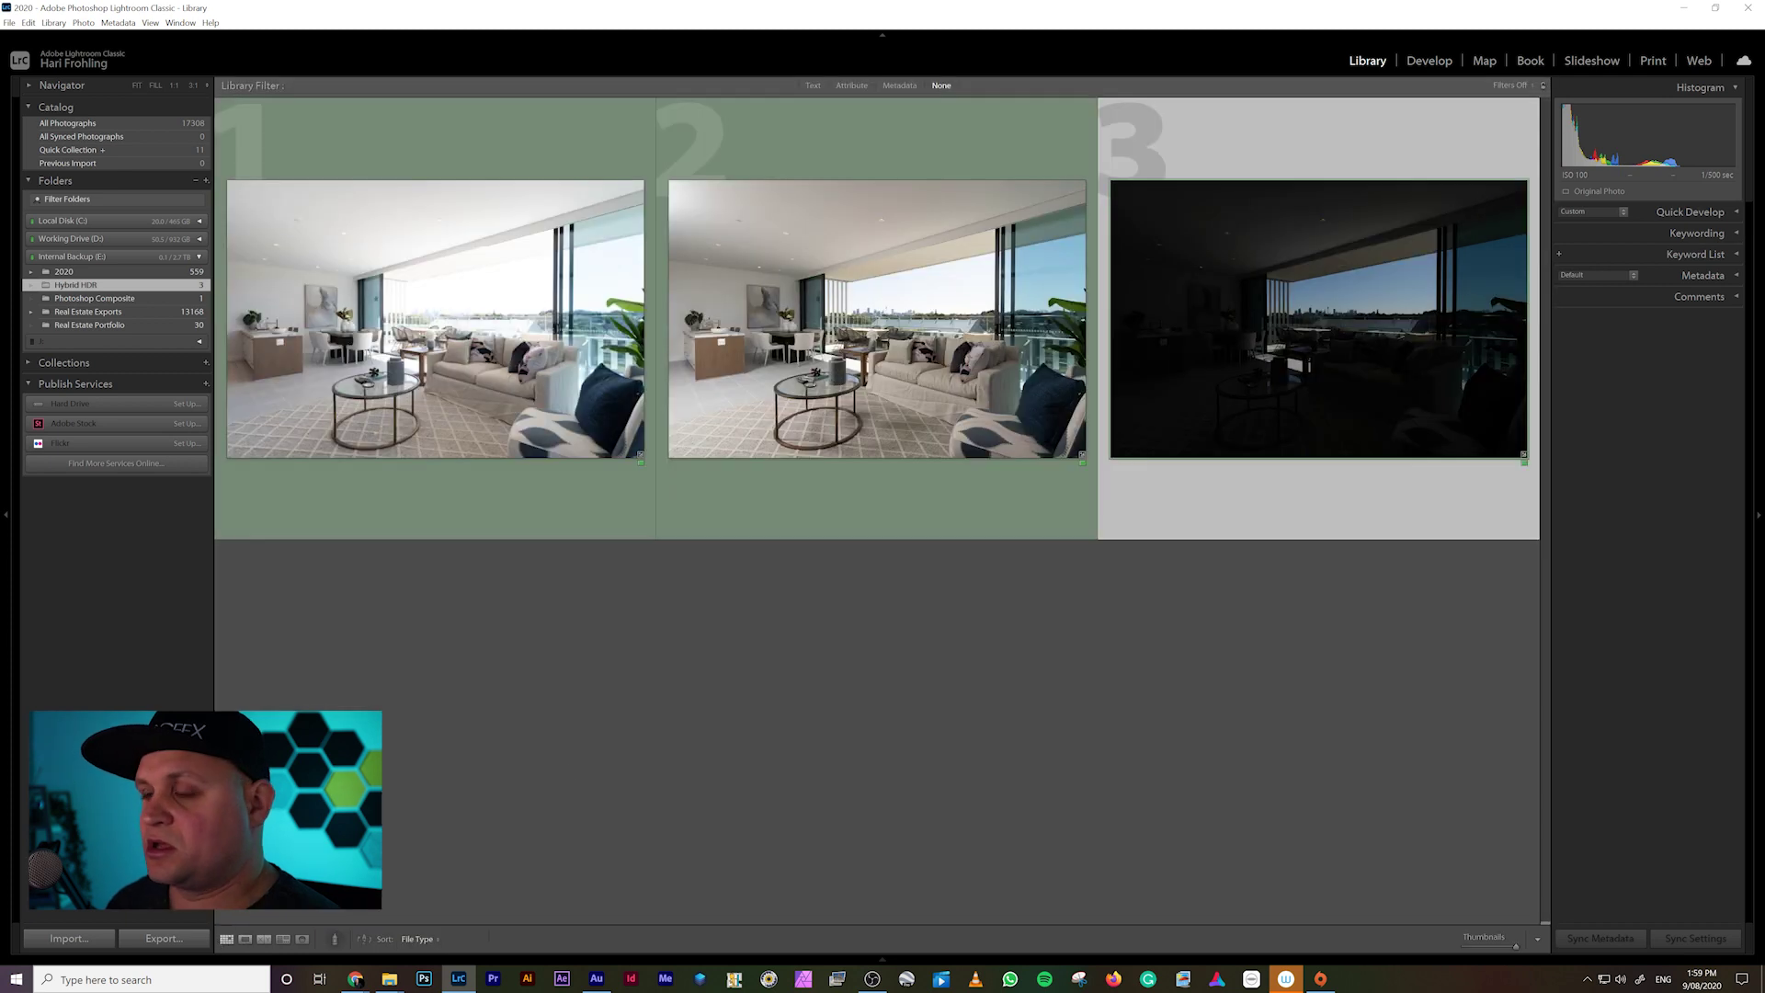
click(571, 662)
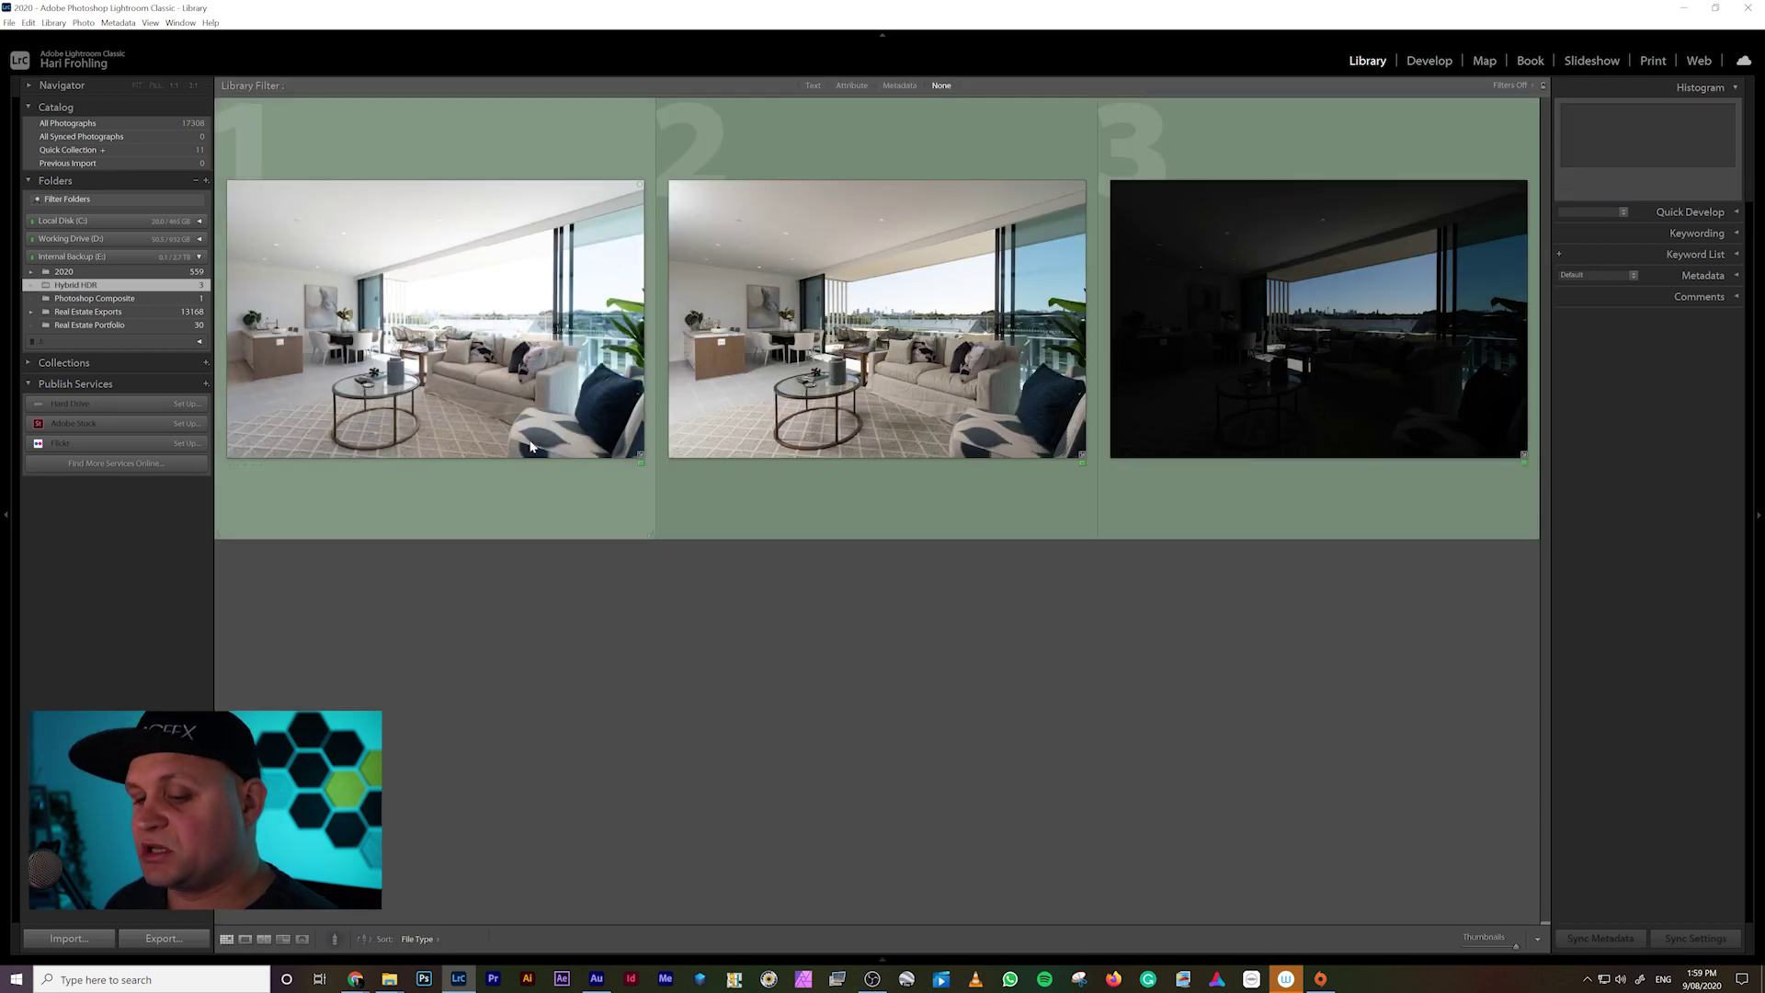
click(533, 396)
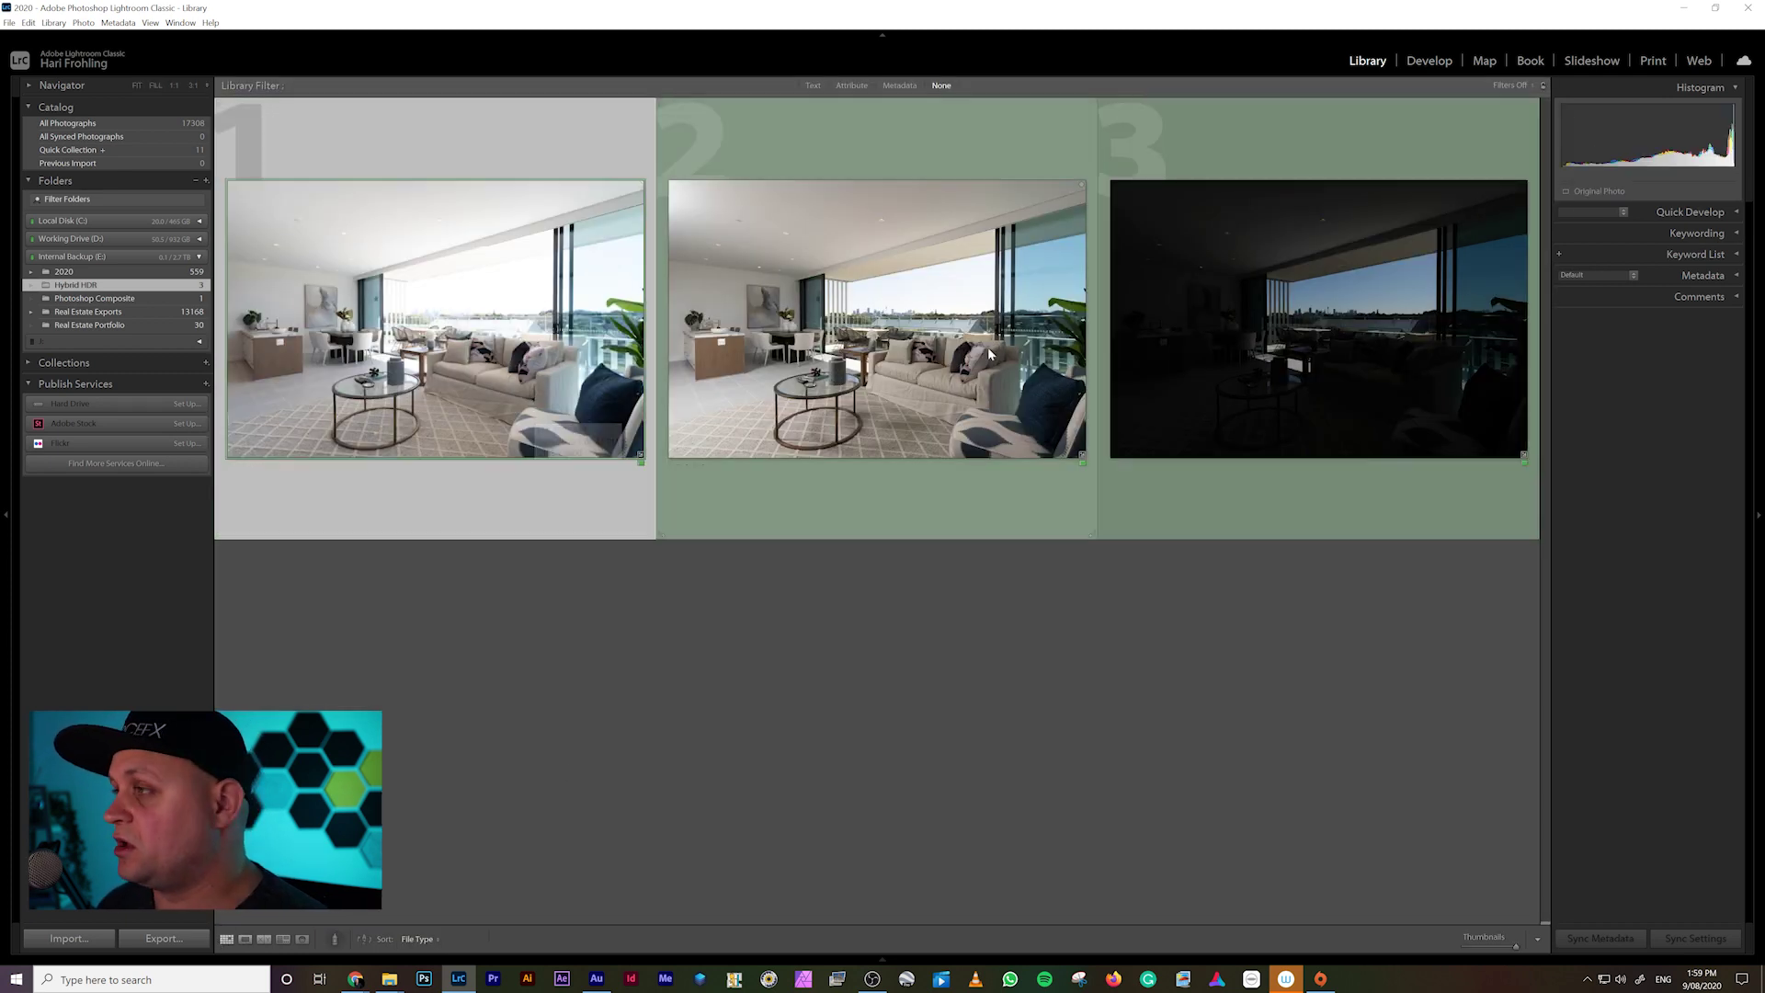
shift+click(1233, 354)
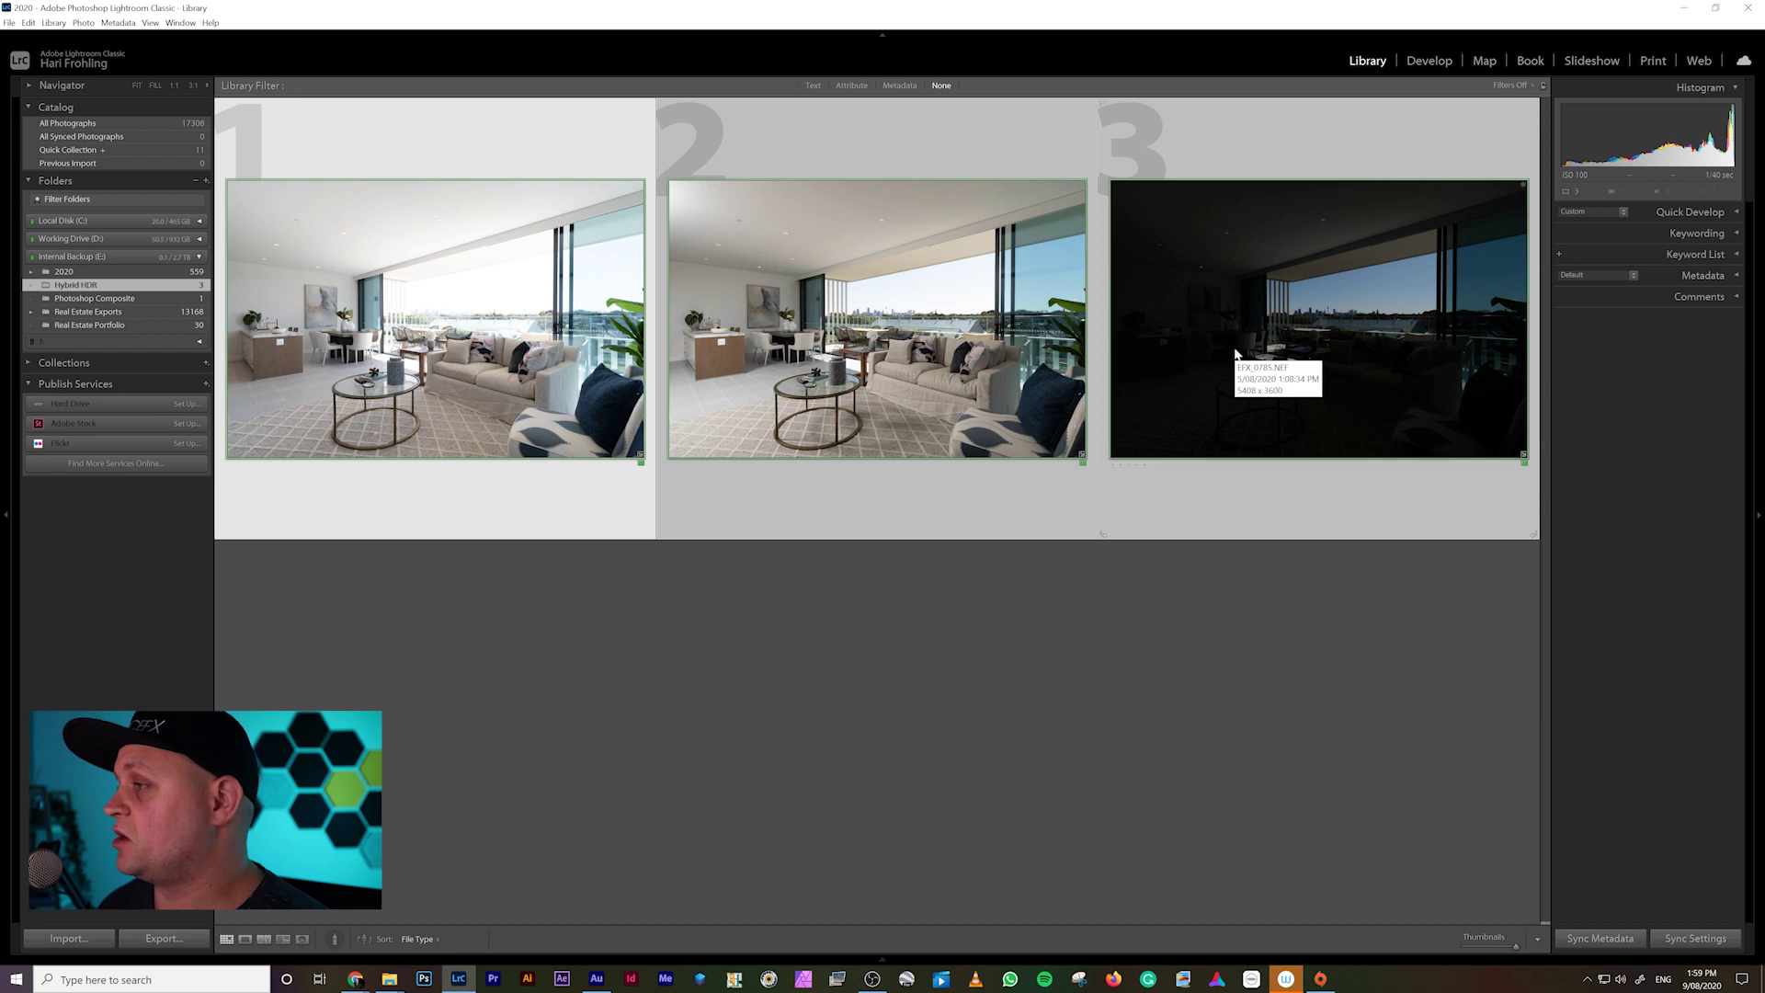
right_click(1236, 353)
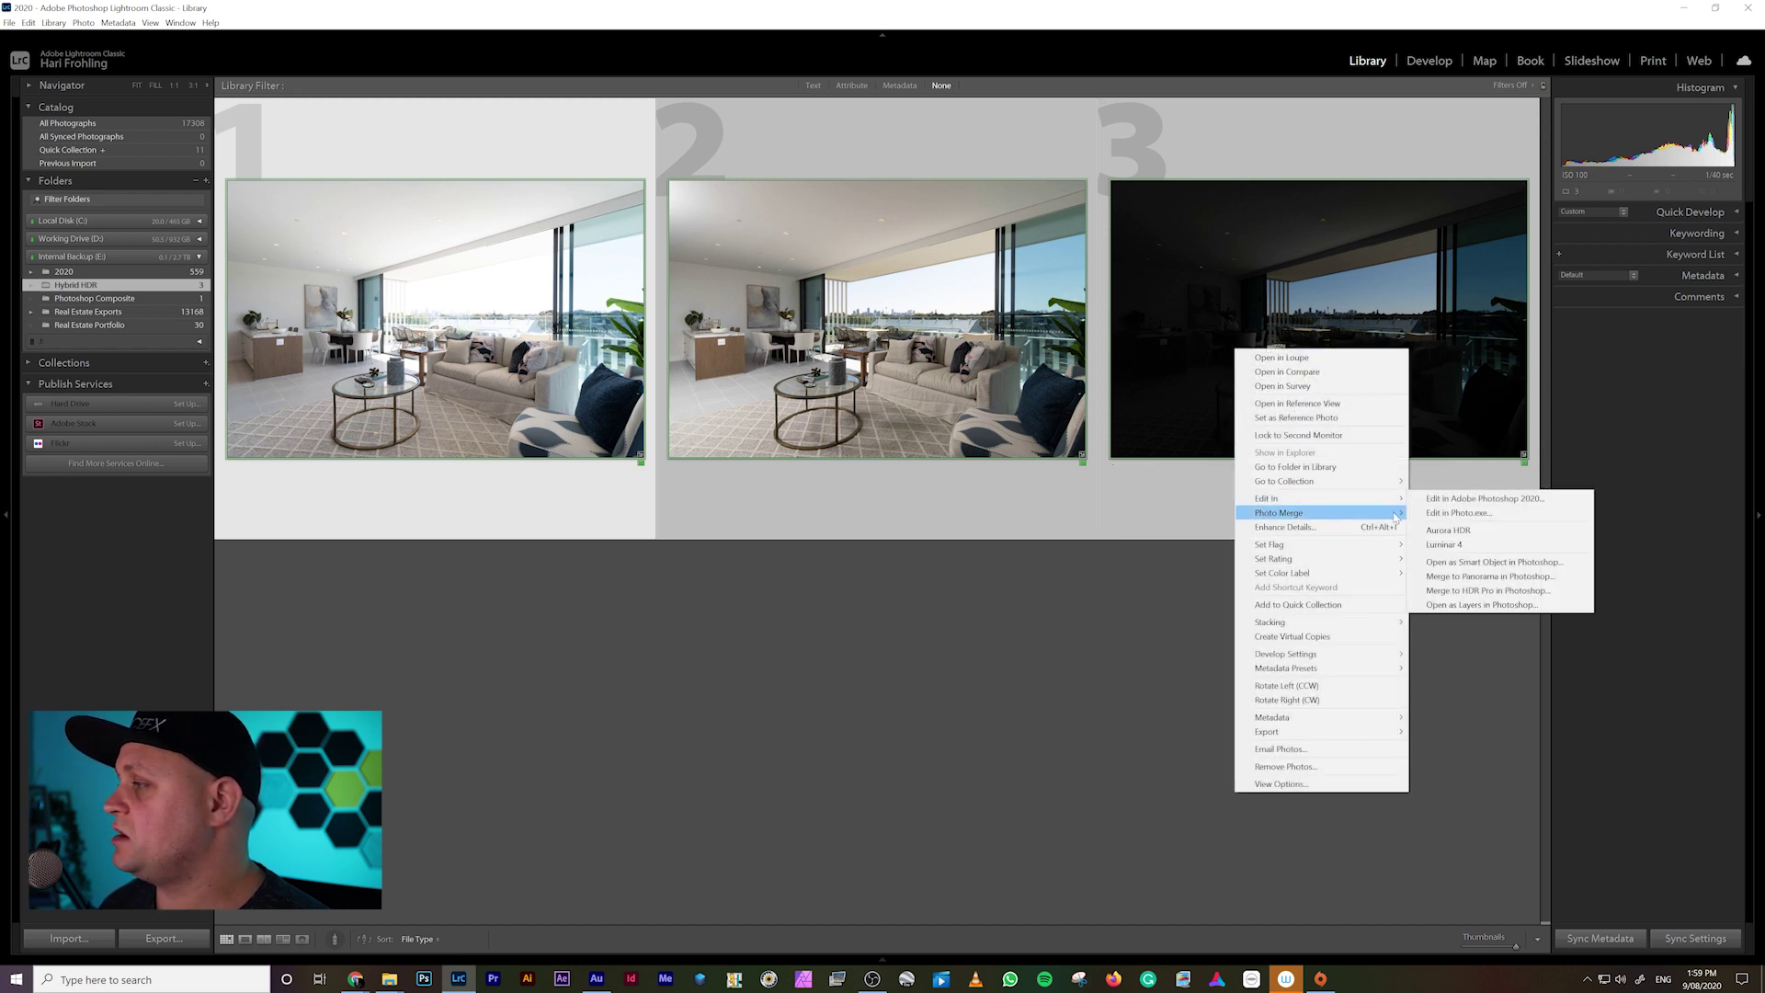
click(1451, 530)
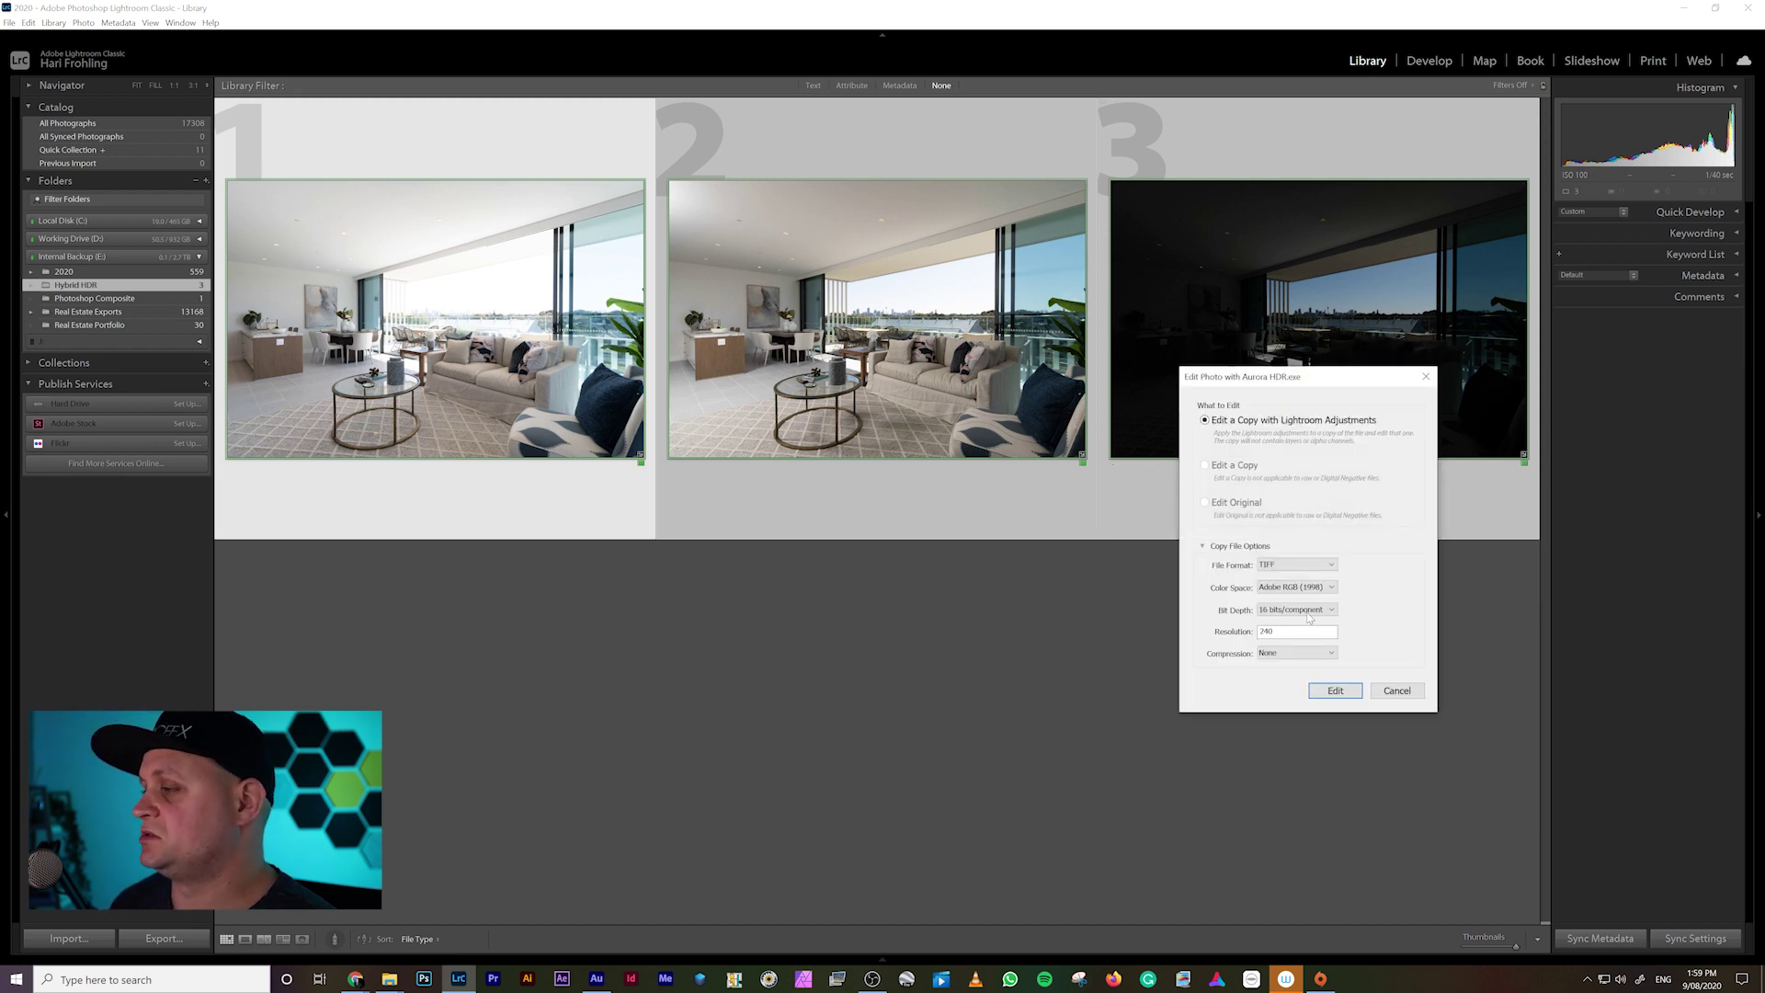
click(1335, 690)
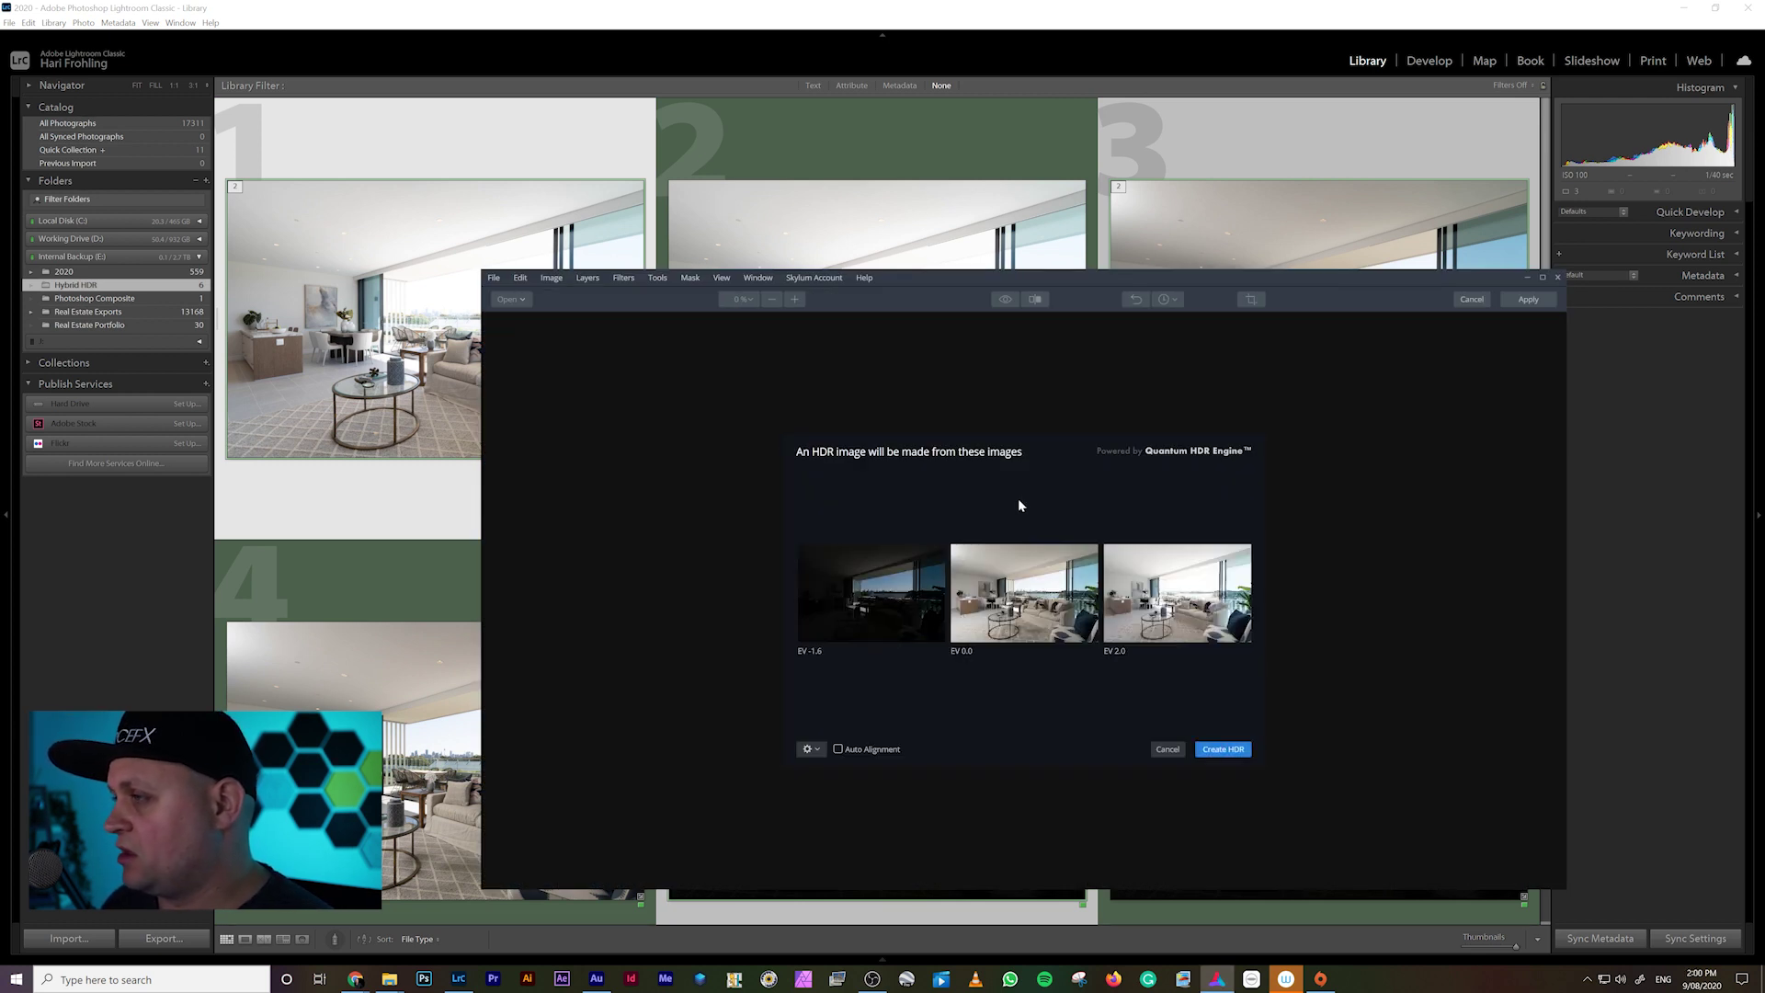
Maximize the Aurora HDR window to fill the screen.
click(1542, 277)
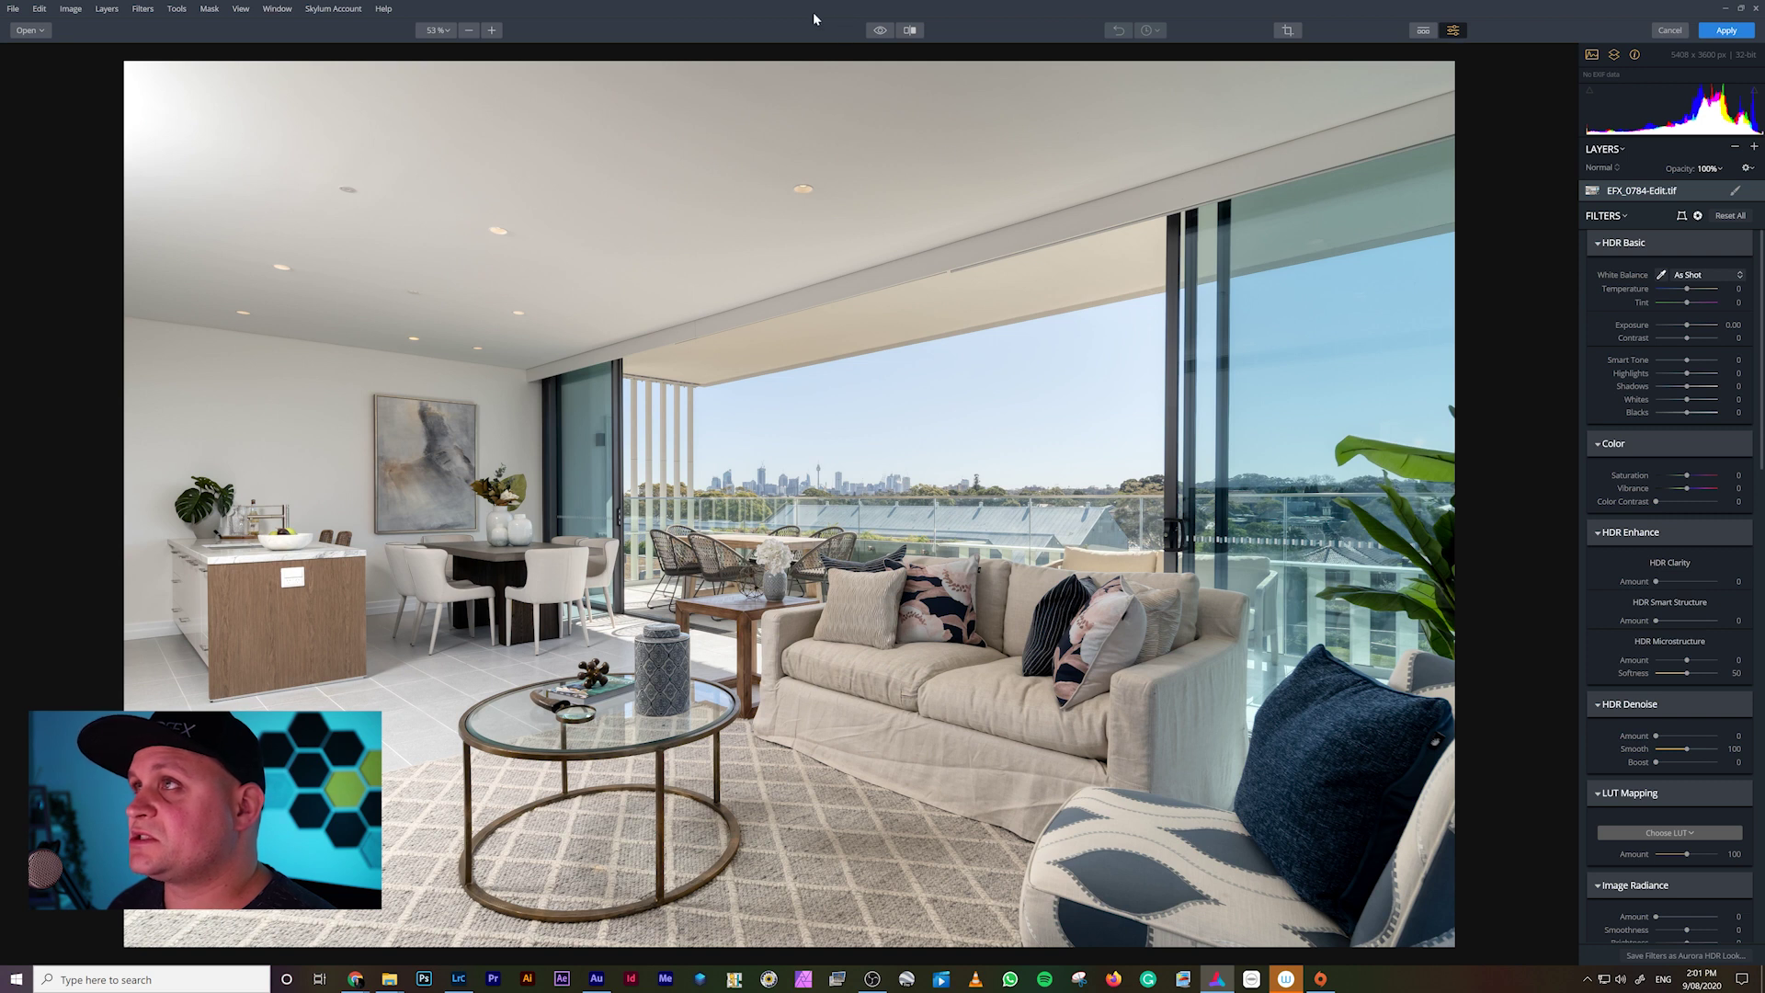
click(881, 31)
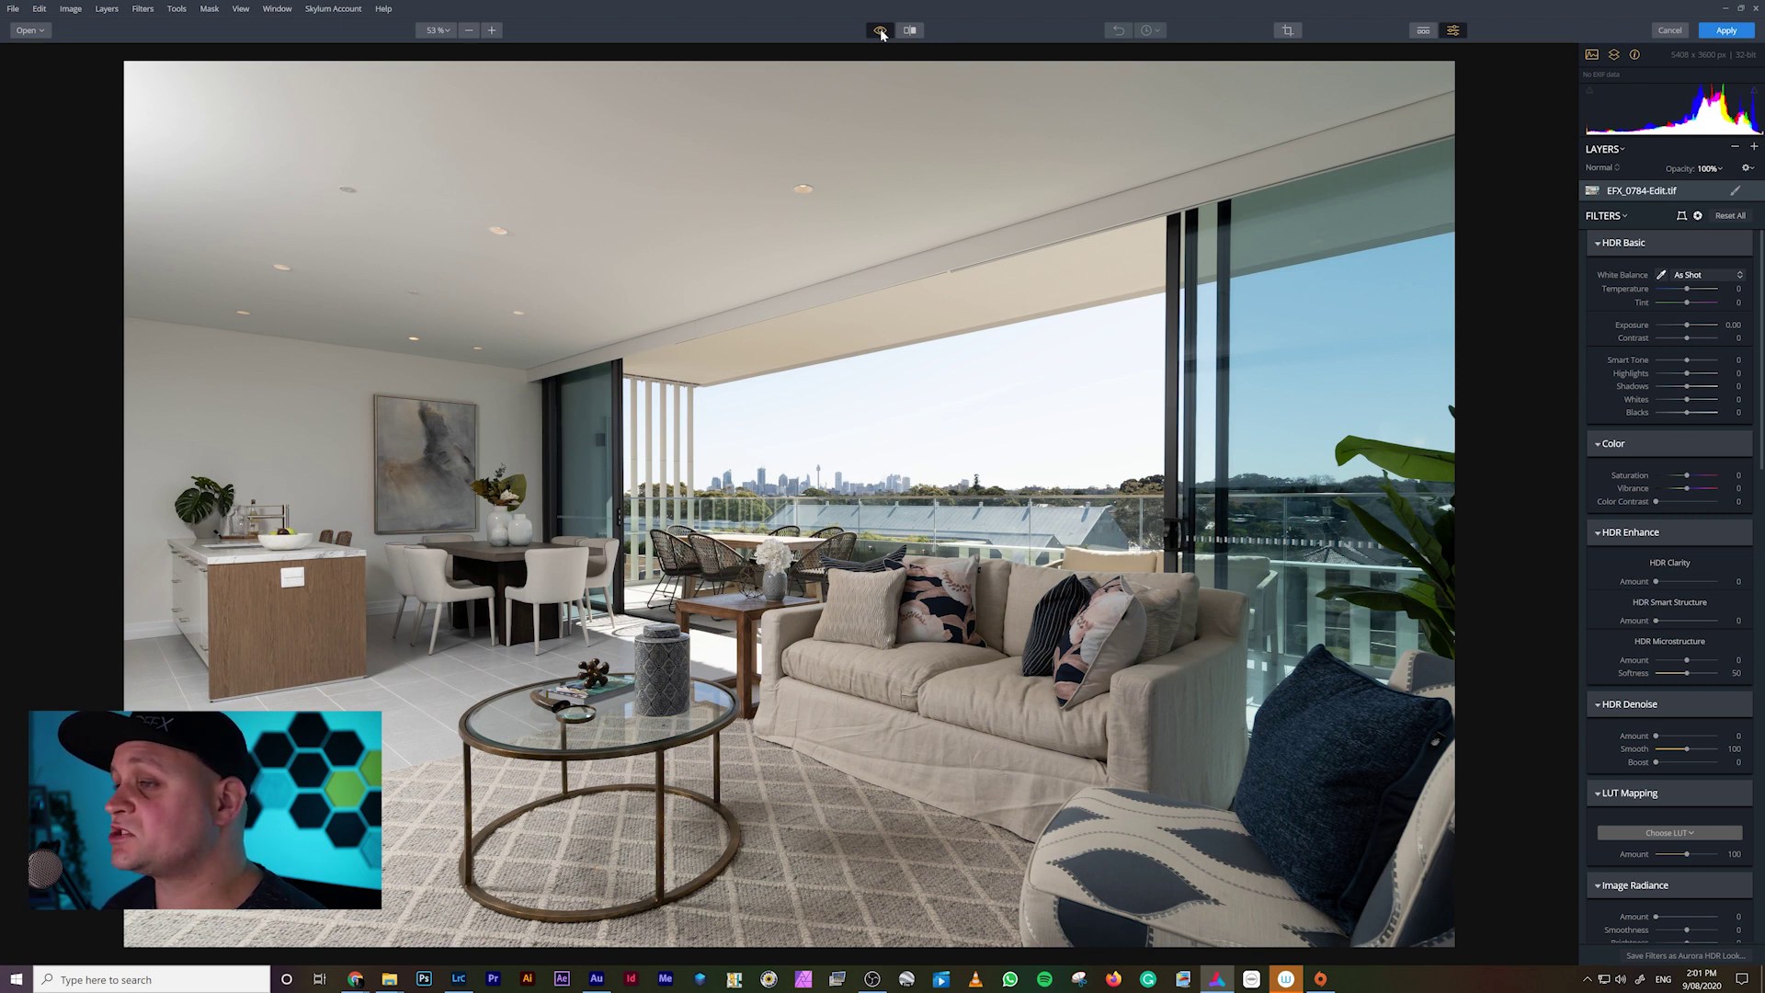
click(881, 31)
click(881, 32)
click(881, 31)
click(880, 31)
click(880, 31)
click(881, 31)
click(881, 31)
click(881, 31)
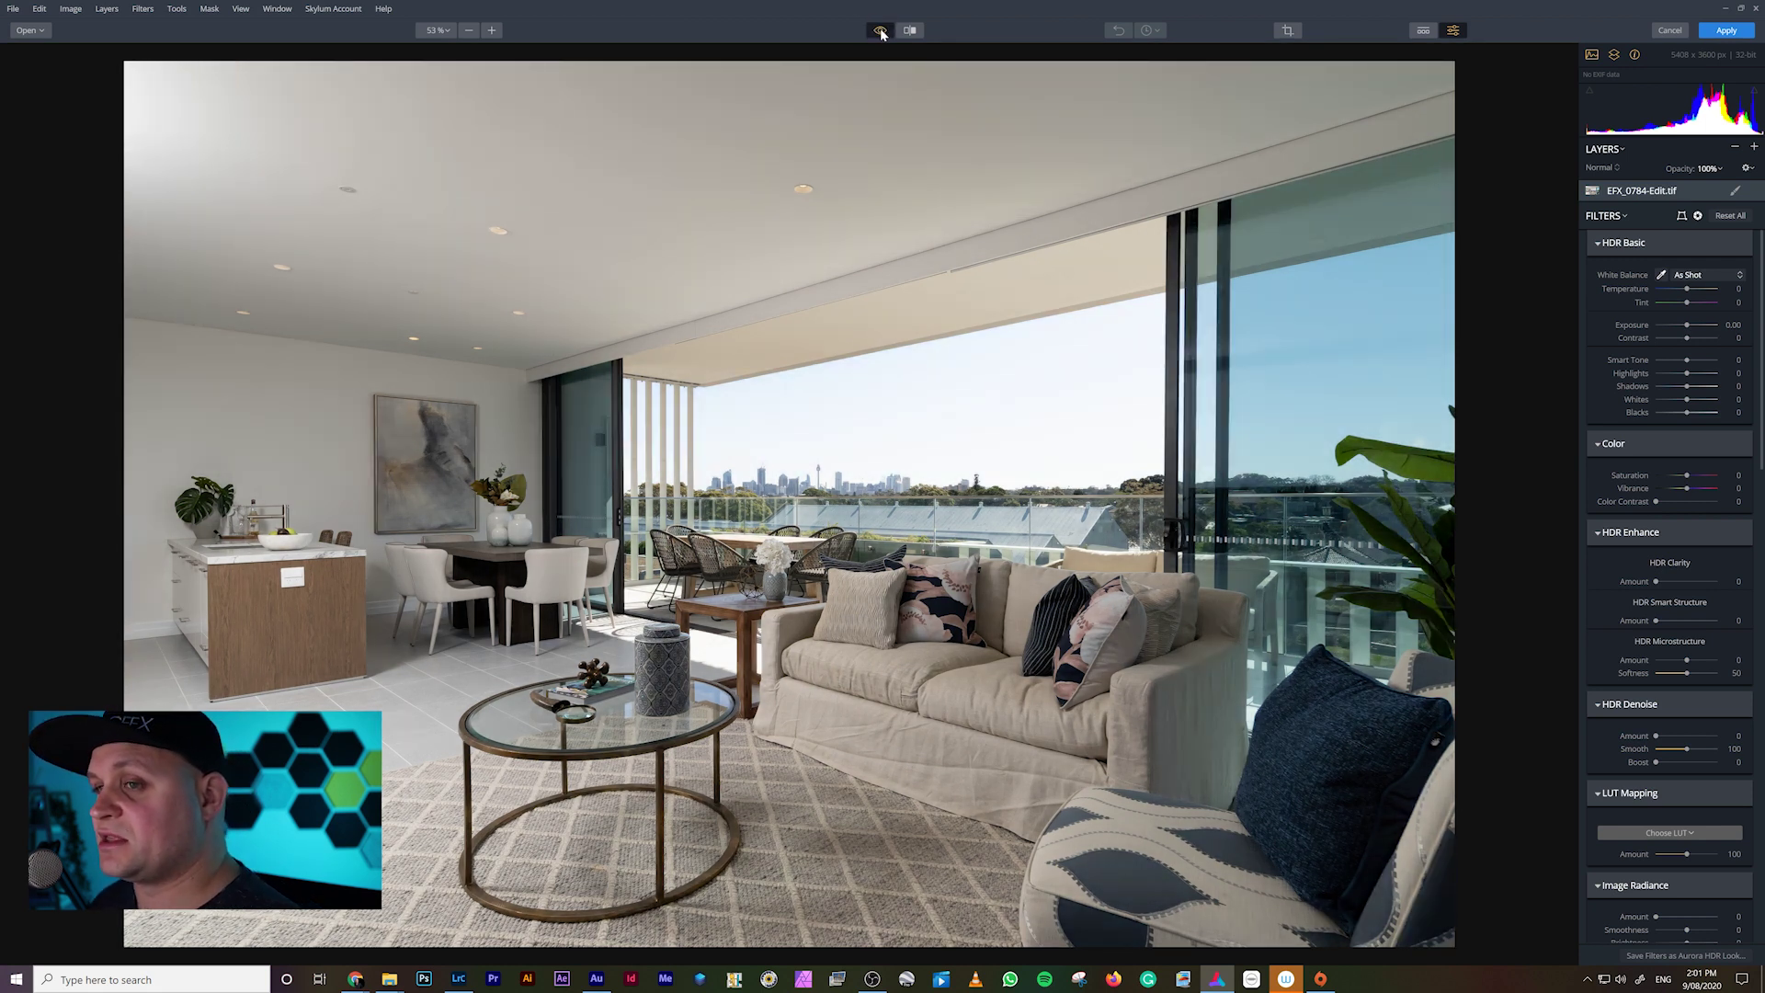
click(881, 32)
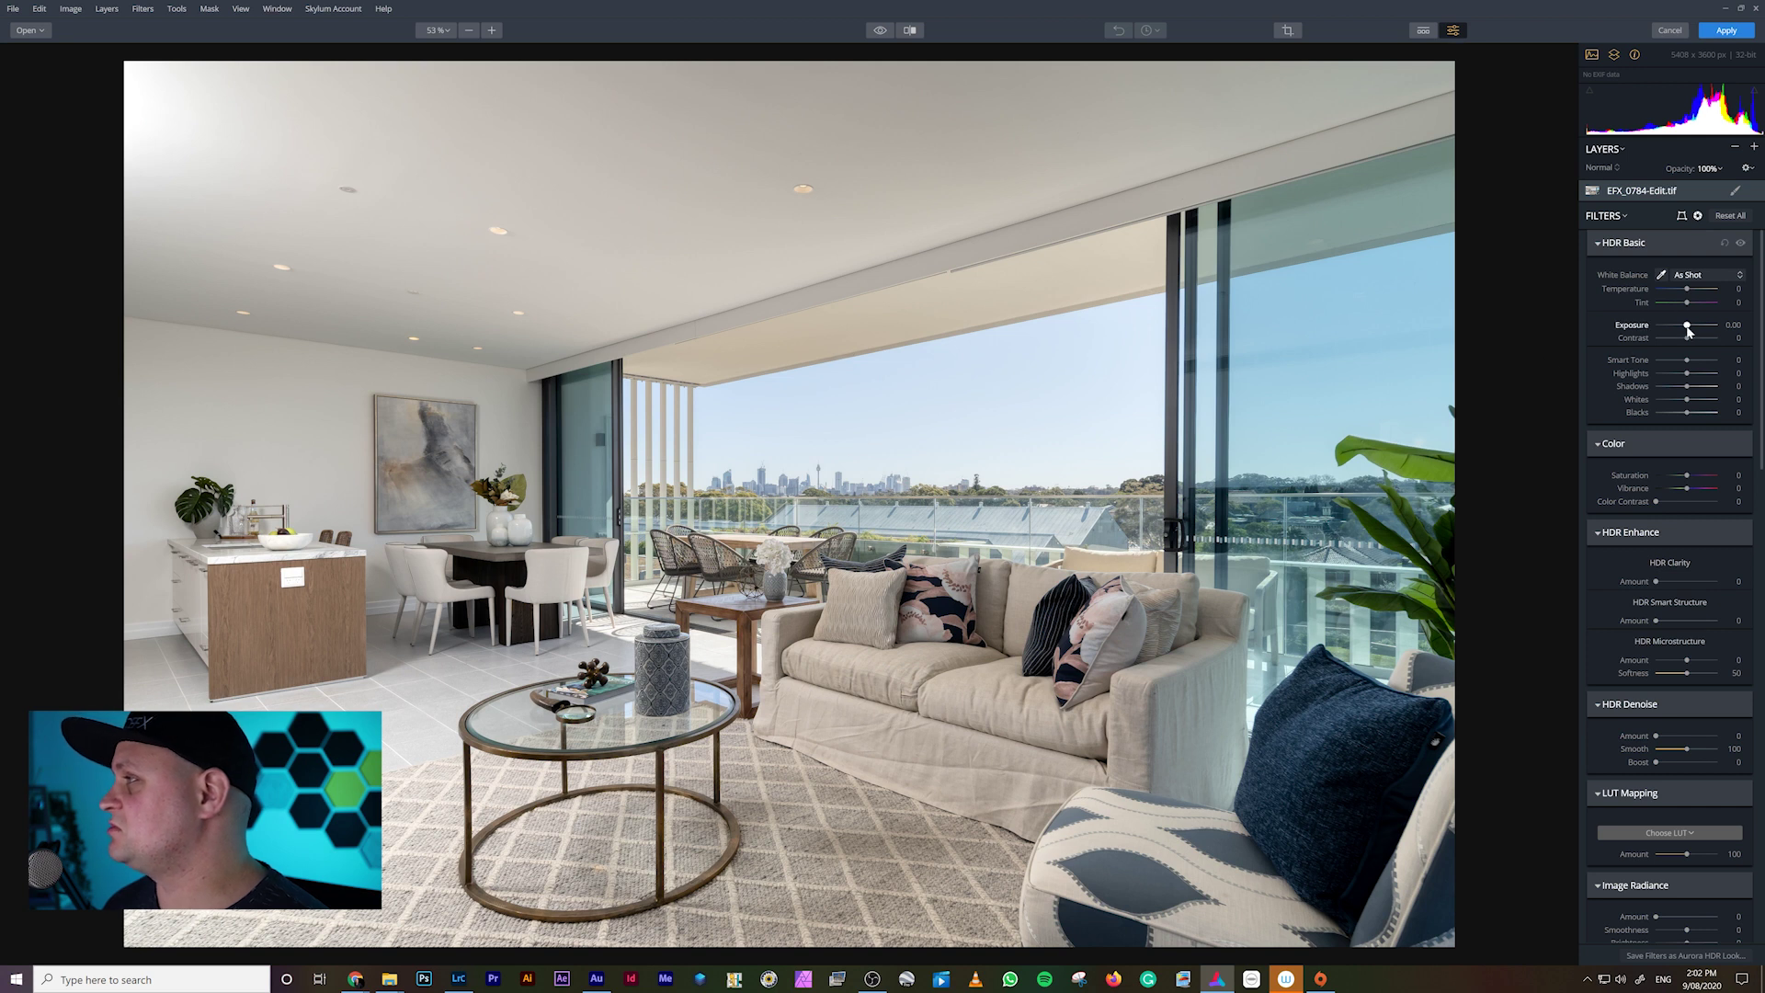
Drag the HDR Basic Exposure slider on the merged living-room image down to -0.30.
drag(1688, 326, 1686, 327)
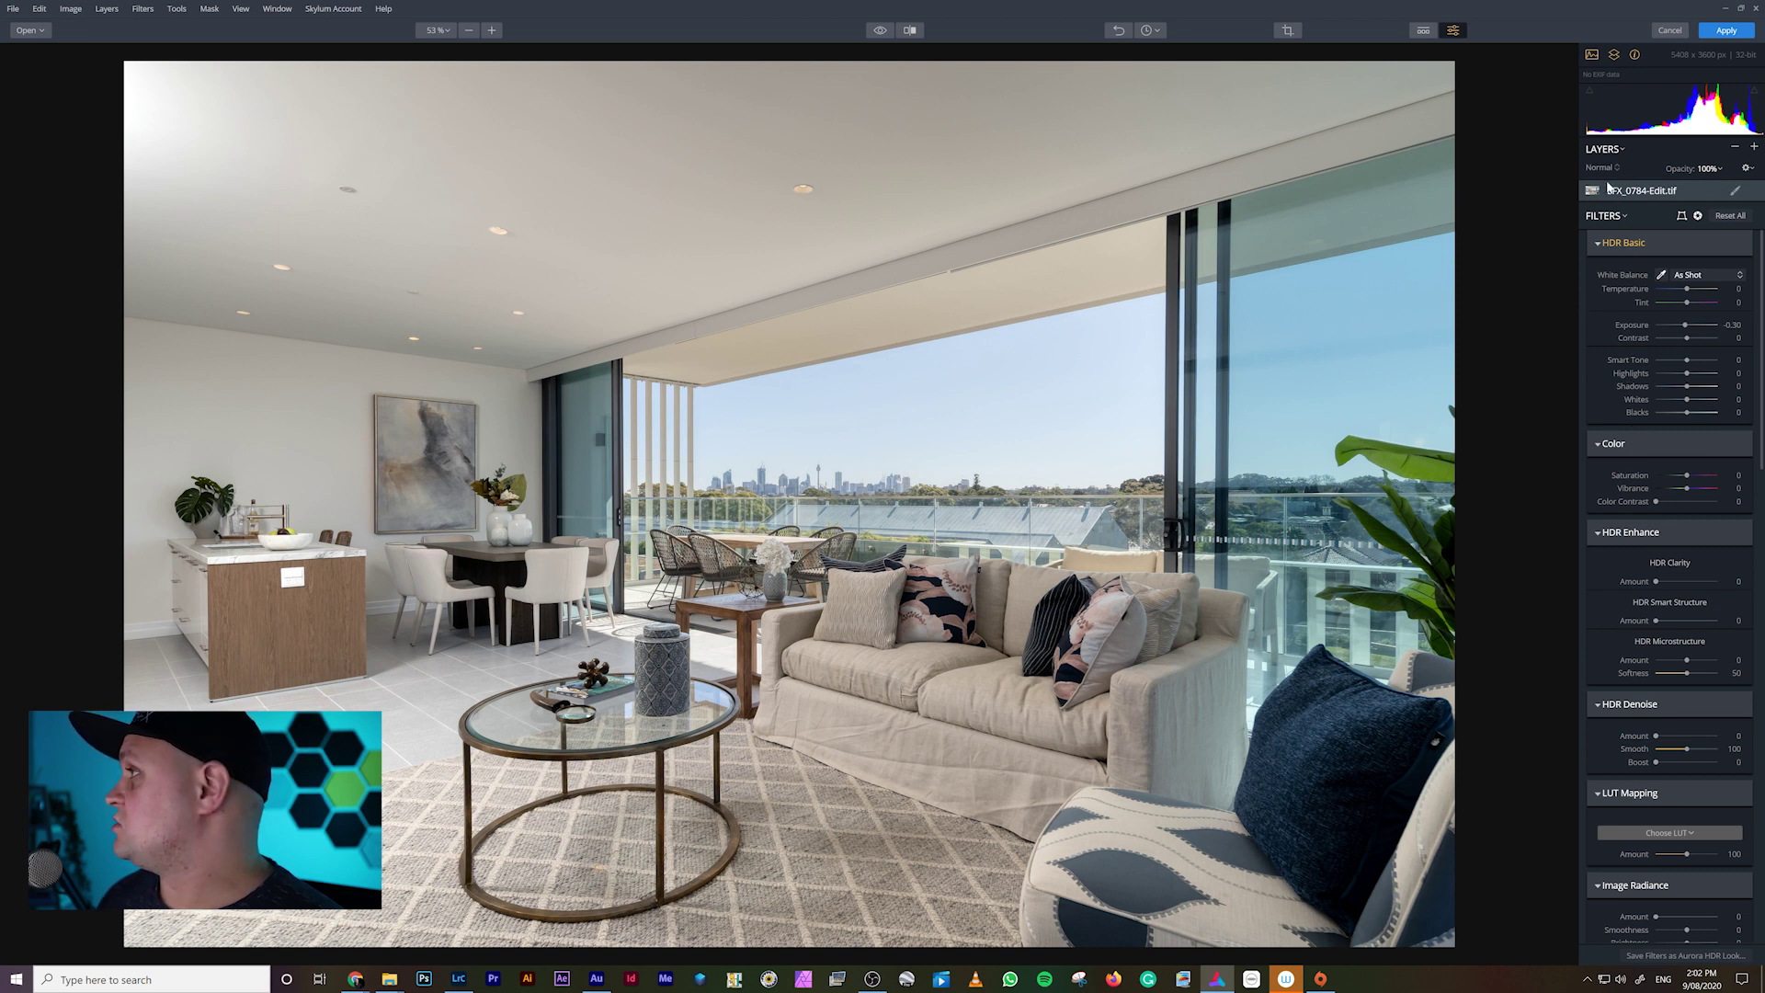
Load EFX_0783-Edit.tif from the Open dialog as a new image layer in Aurora HDR's Layers panel.
click(1749, 169)
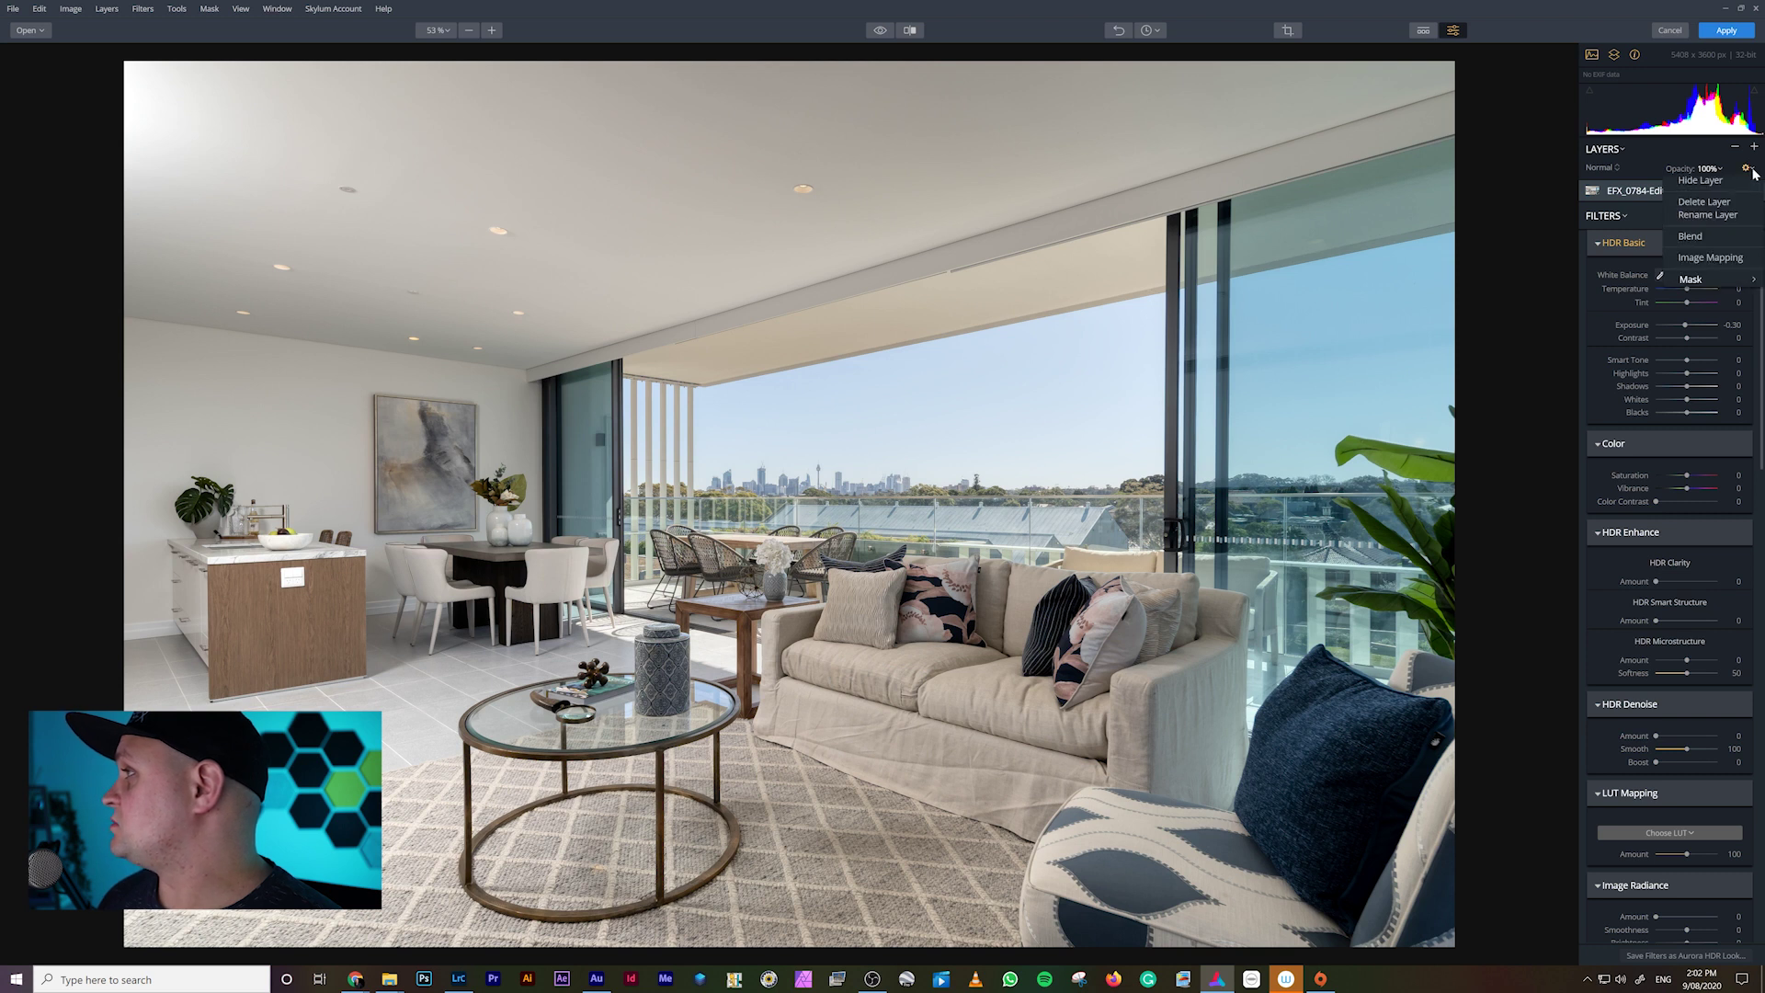
click(1752, 171)
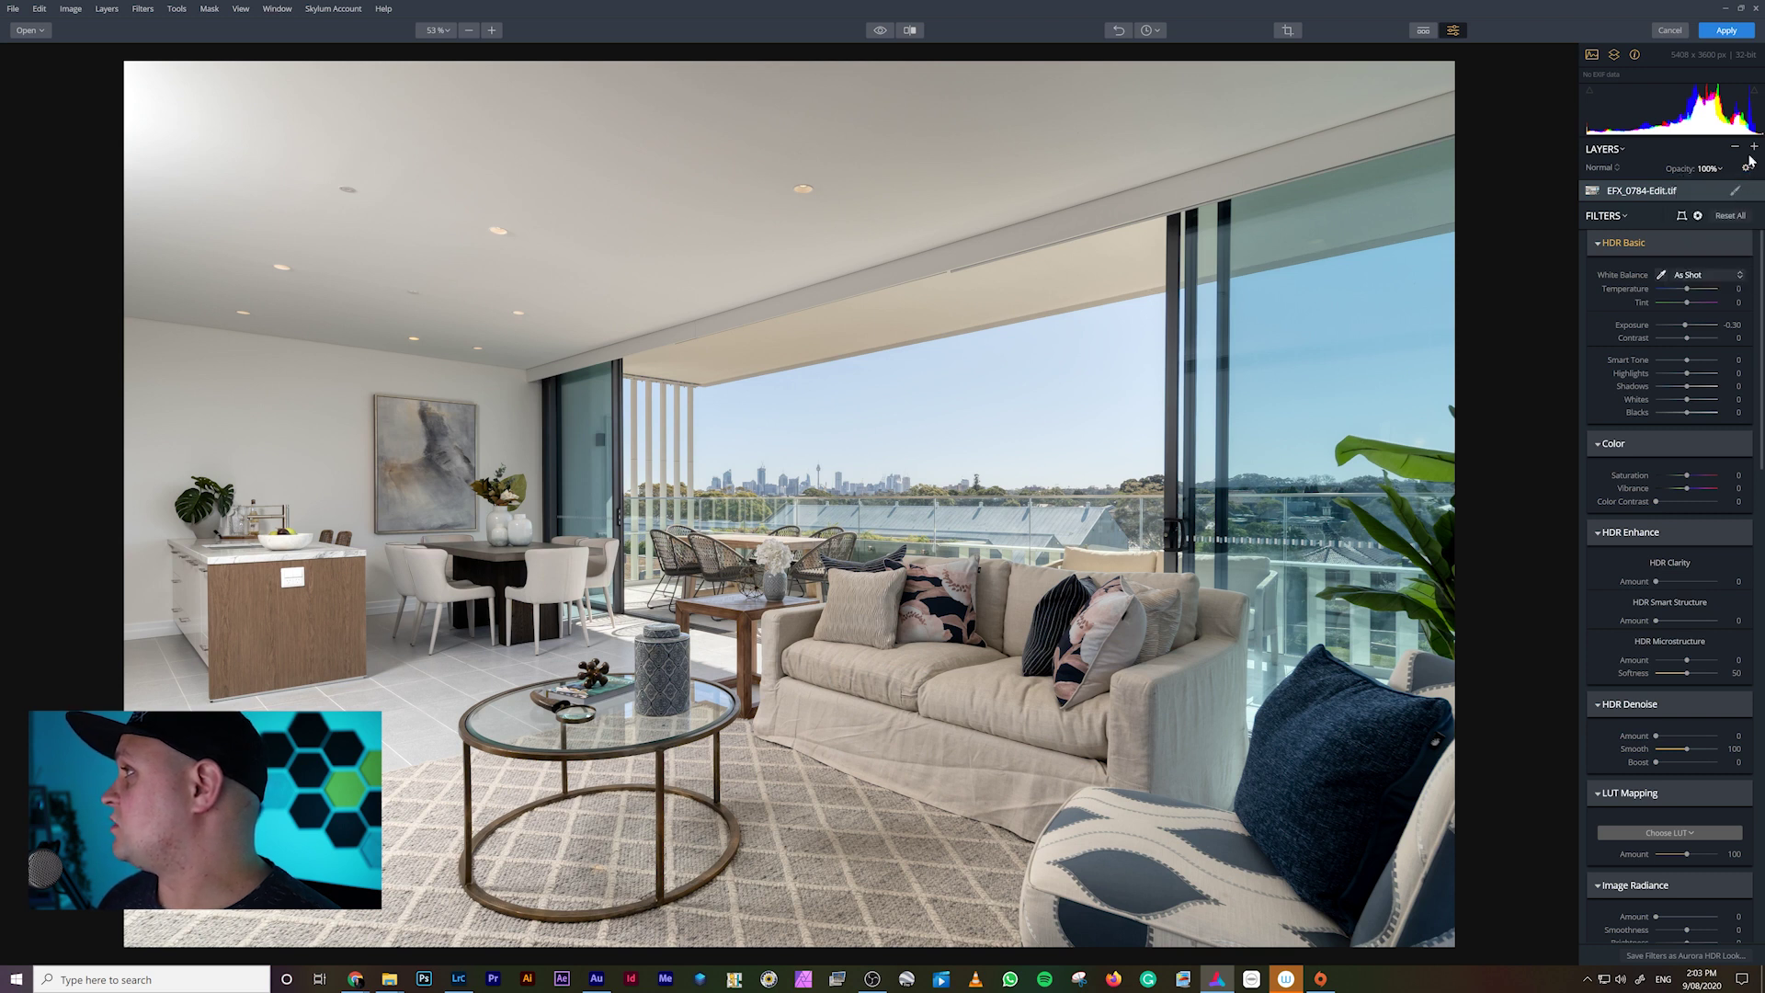
click(1755, 149)
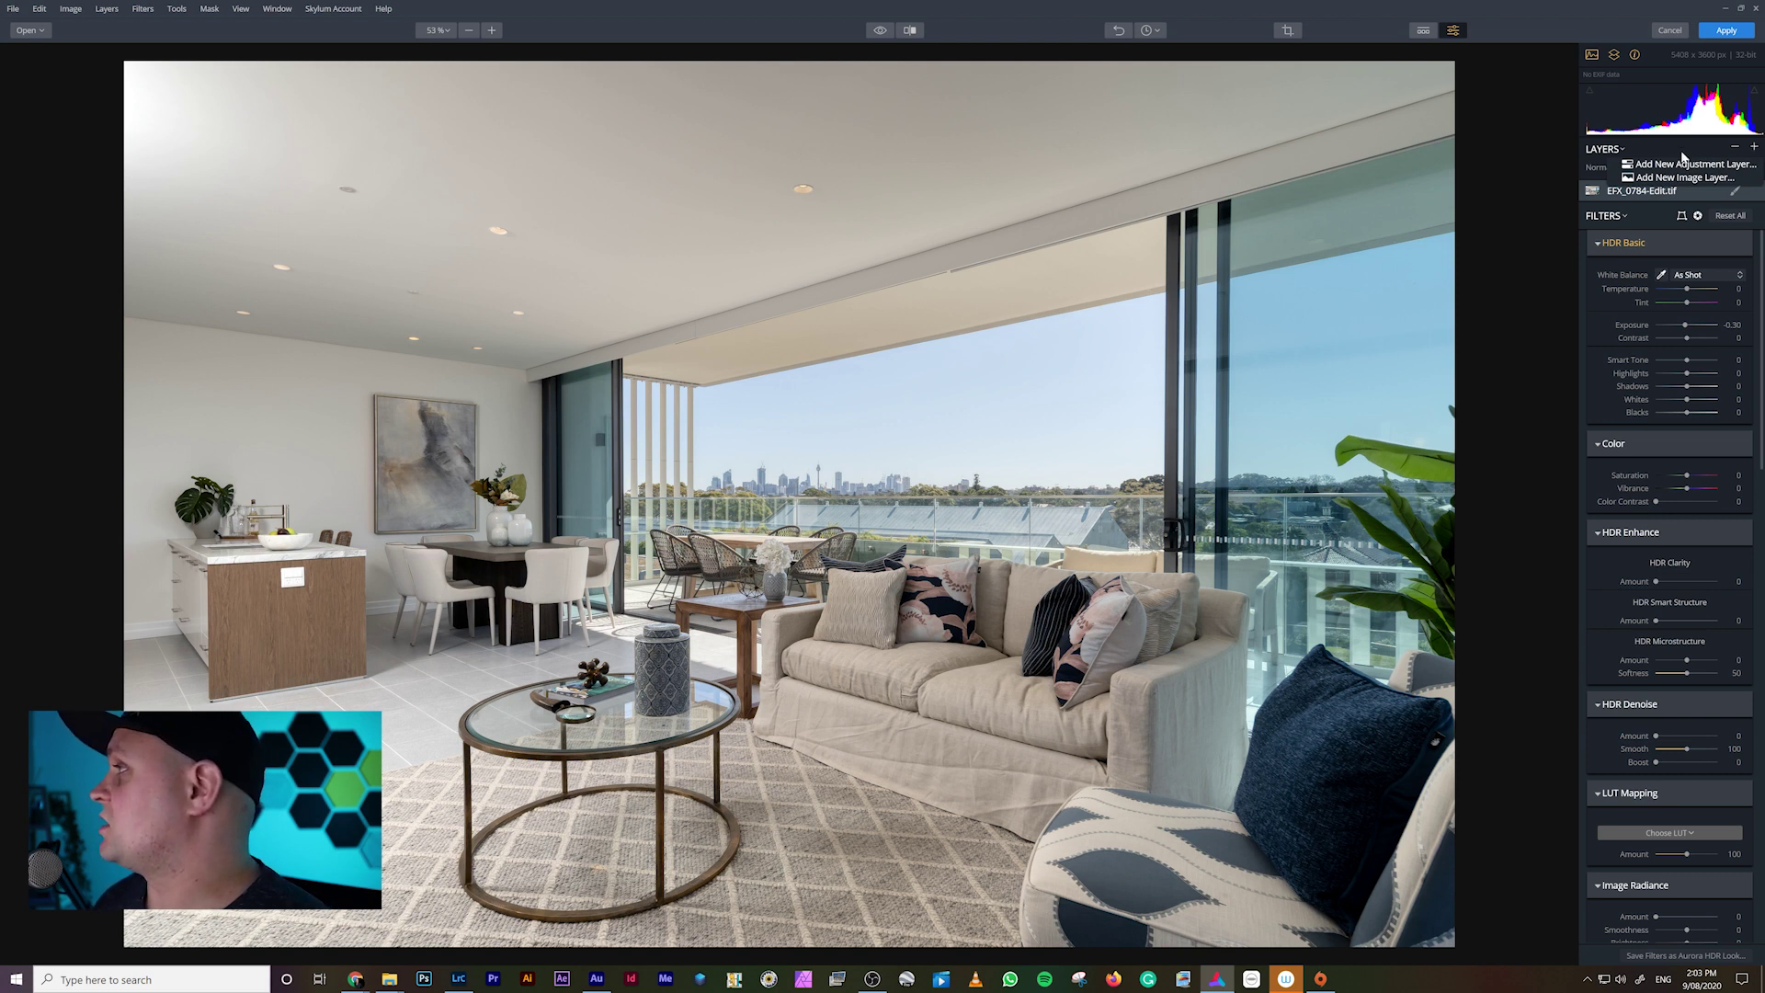
click(1662, 178)
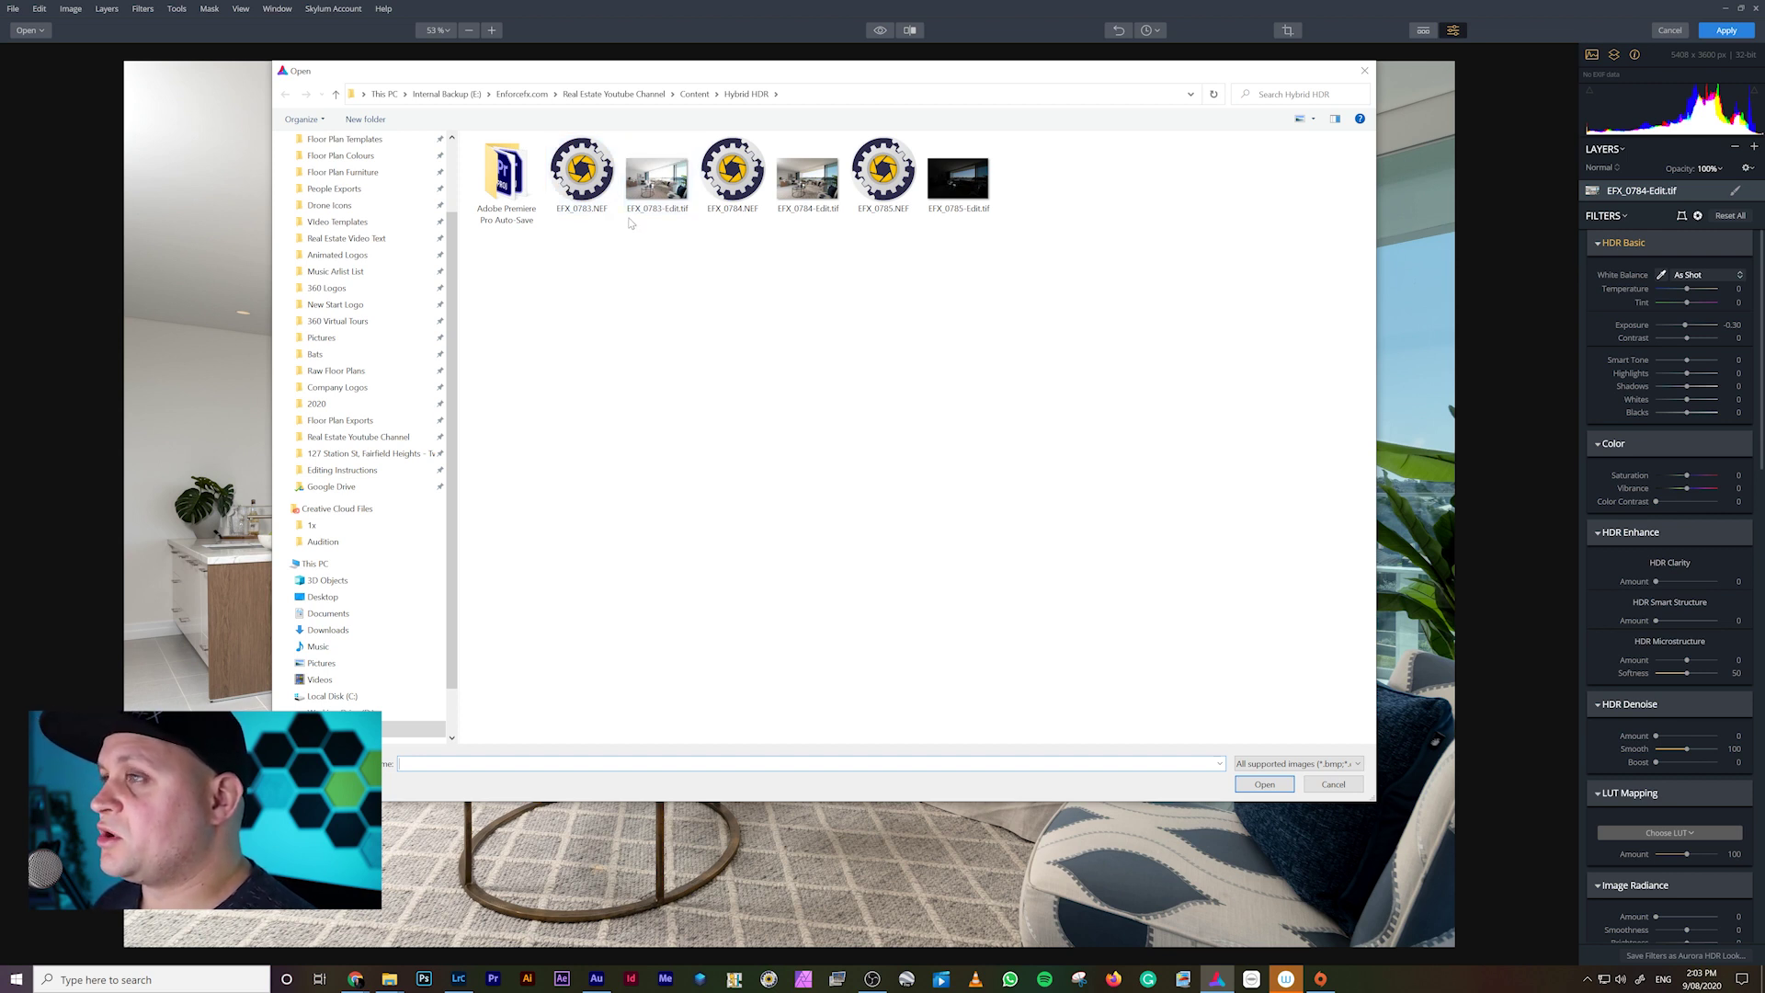
double_click(670, 196)
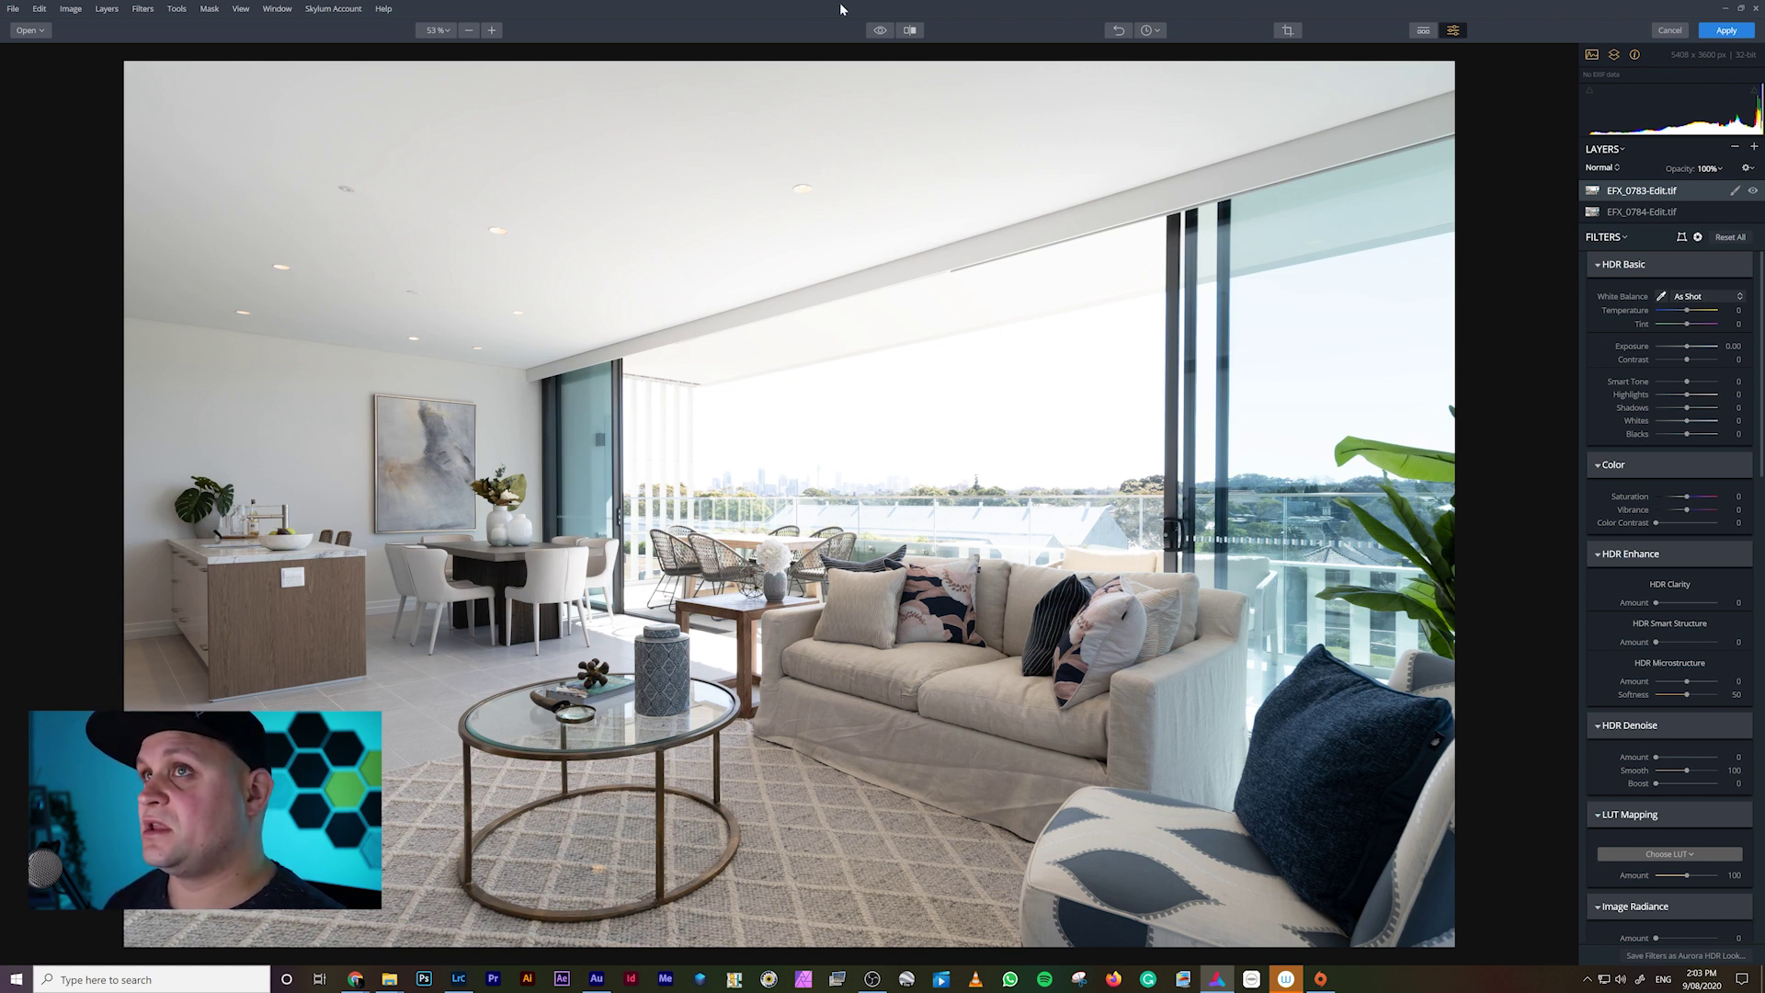
Add a brush mask that hides the new layer, then paint it back over the ceiling at 100% opacity.
click(1735, 194)
click(1699, 212)
click(72, 53)
click(79, 163)
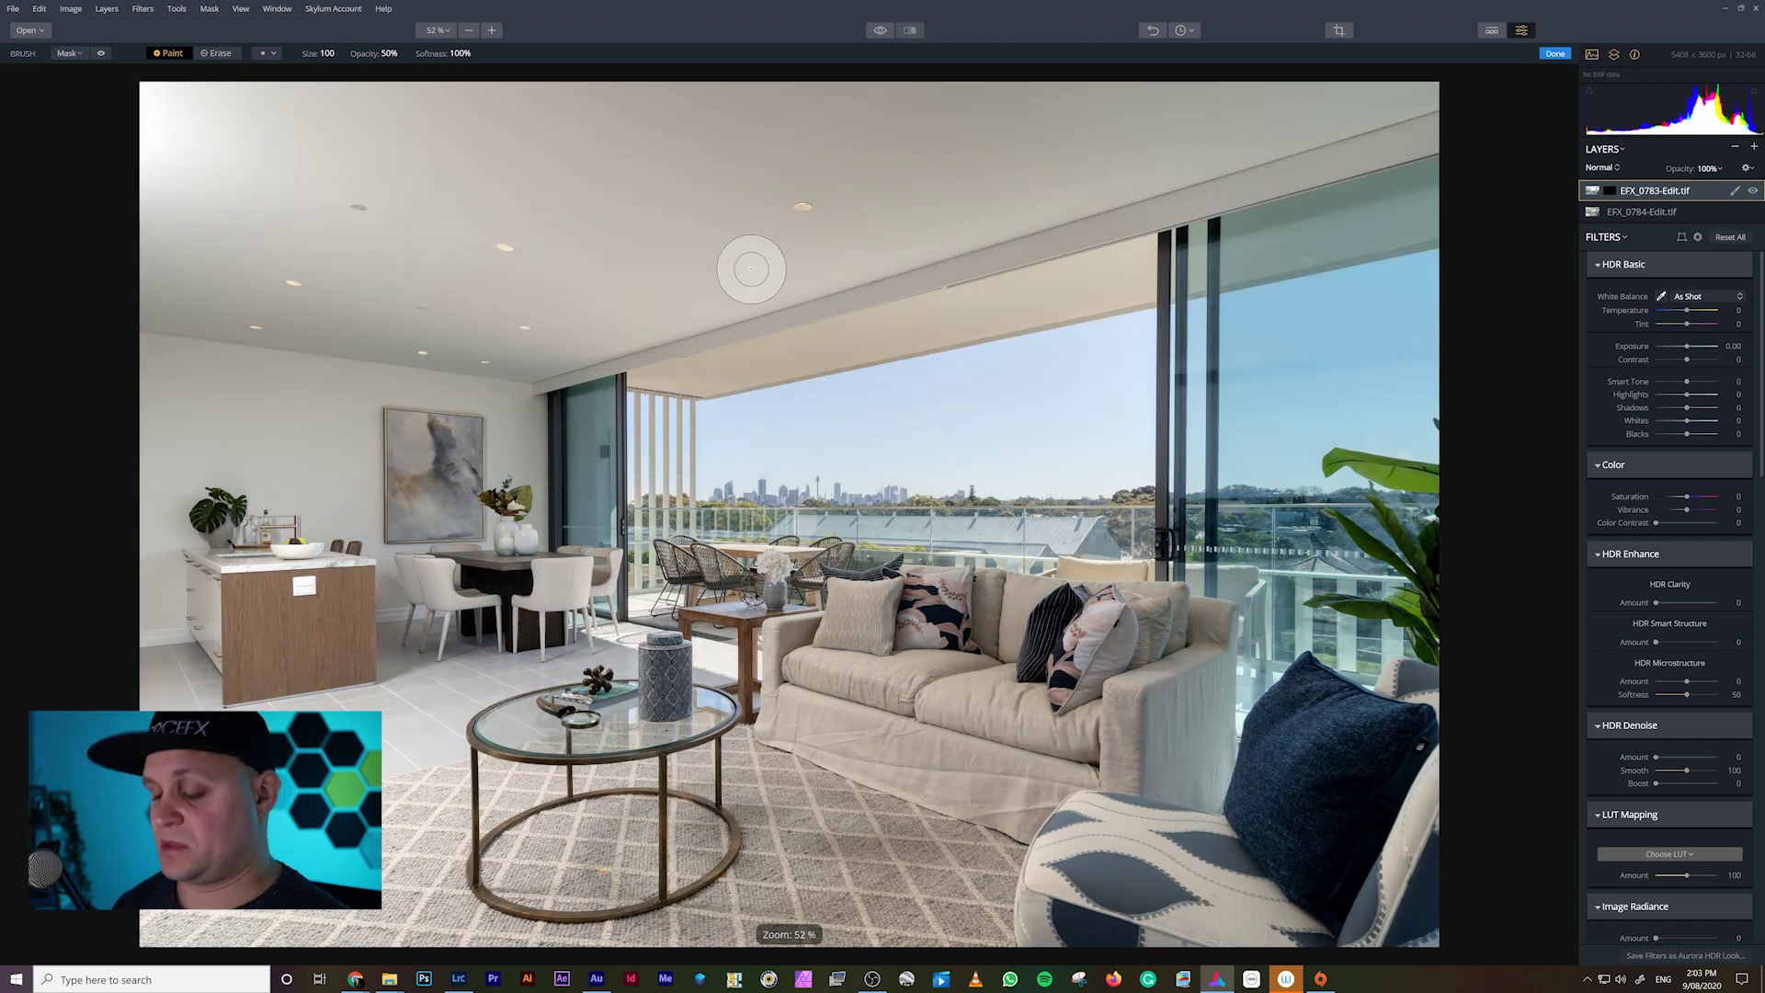
key(bracketright)
key(bracketright)
key(bracketright)
key(bracketright)
key(bracketright)
key(bracketright)
key(bracketright)
key(bracketright)
key(bracketright)
key(bracketright)
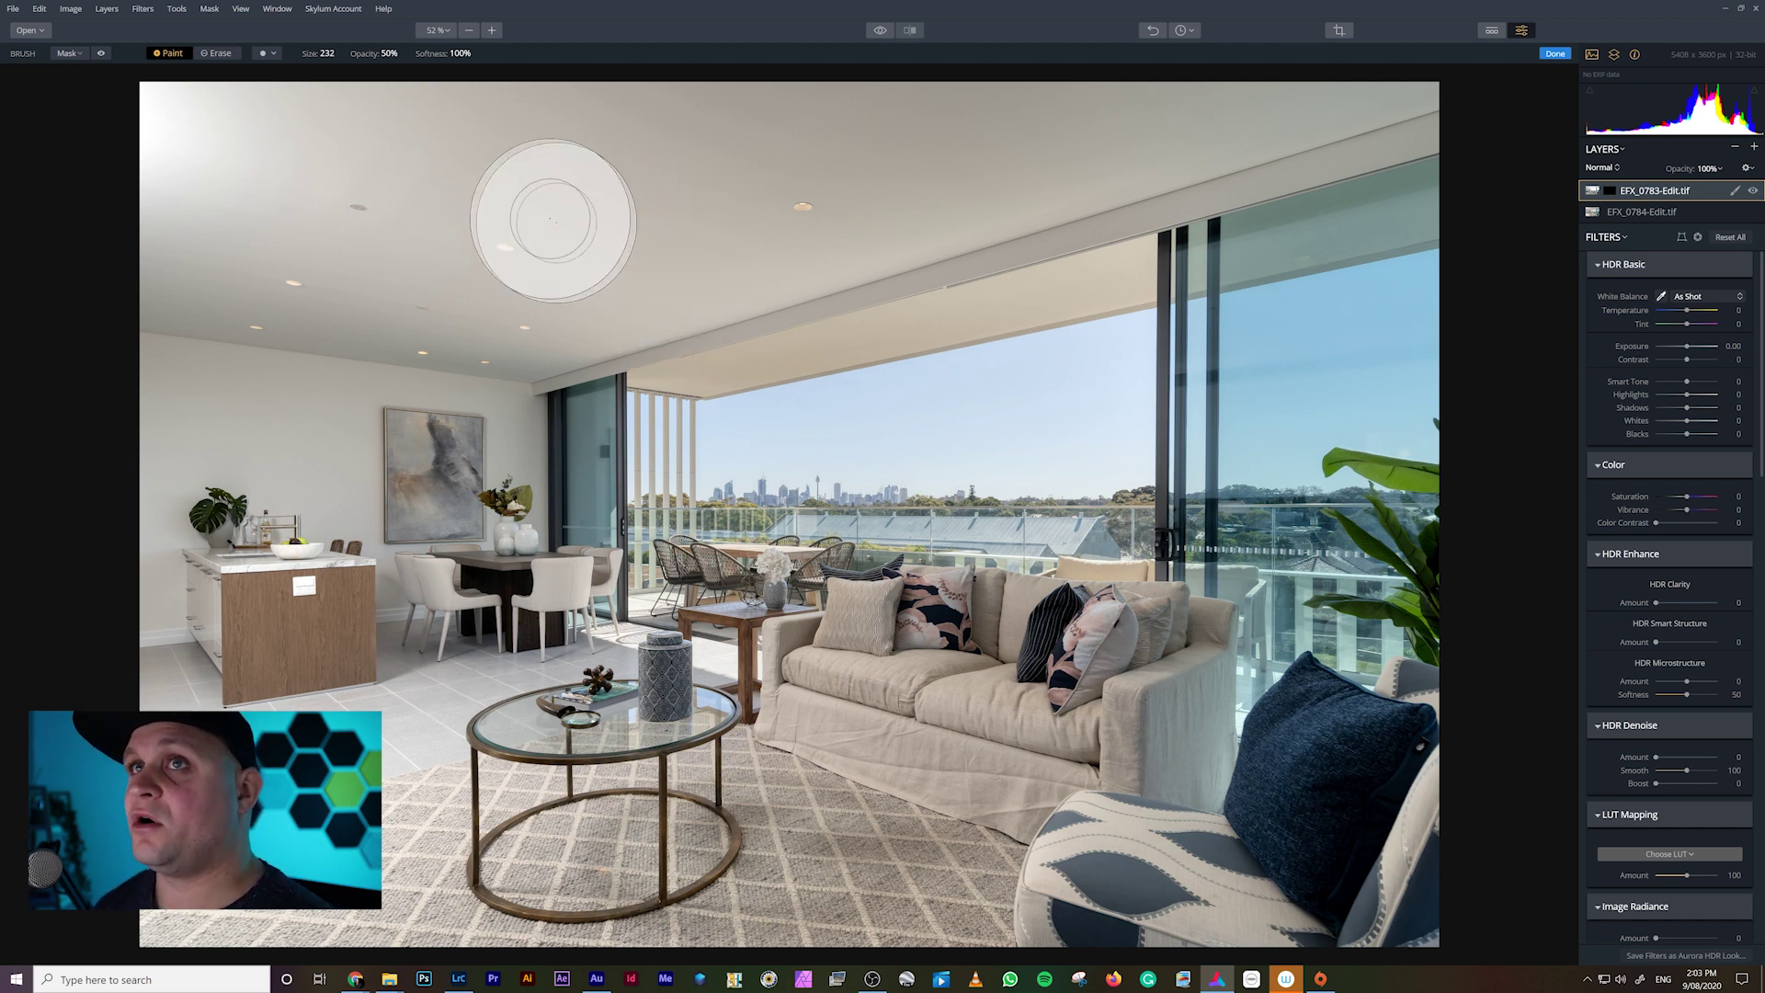
click(402, 53)
drag(397, 81, 437, 81)
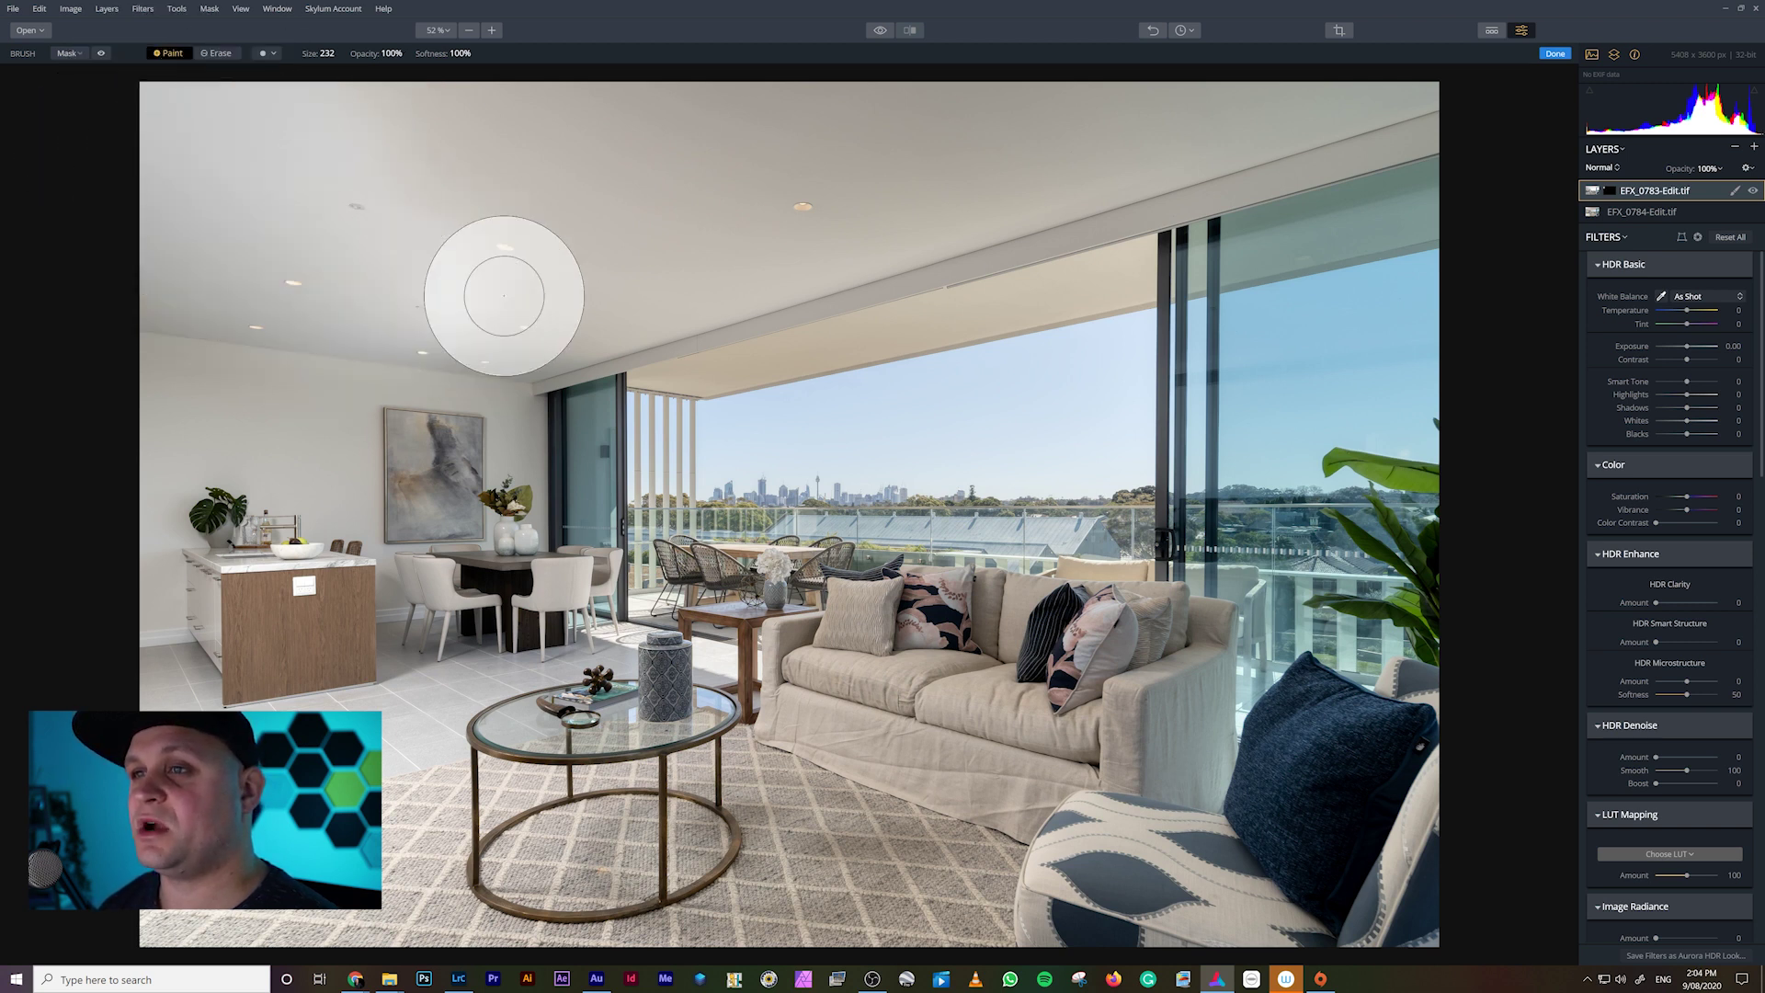
mouse_move(512, 295)
mouse_down()
mouse_move(1193, 96)
mouse_move(729, 110)
mouse_move(802, 118)
mouse_move(600, 136)
mouse_move(596, 172)
mouse_move(480, 125)
mouse_move(560, 135)
mouse_move(313, 92)
mouse_move(459, 113)
mouse_move(305, 255)
mouse_move(186, 273)
mouse_move(273, 267)
mouse_move(175, 237)
mouse_move(237, 100)
mouse_up()
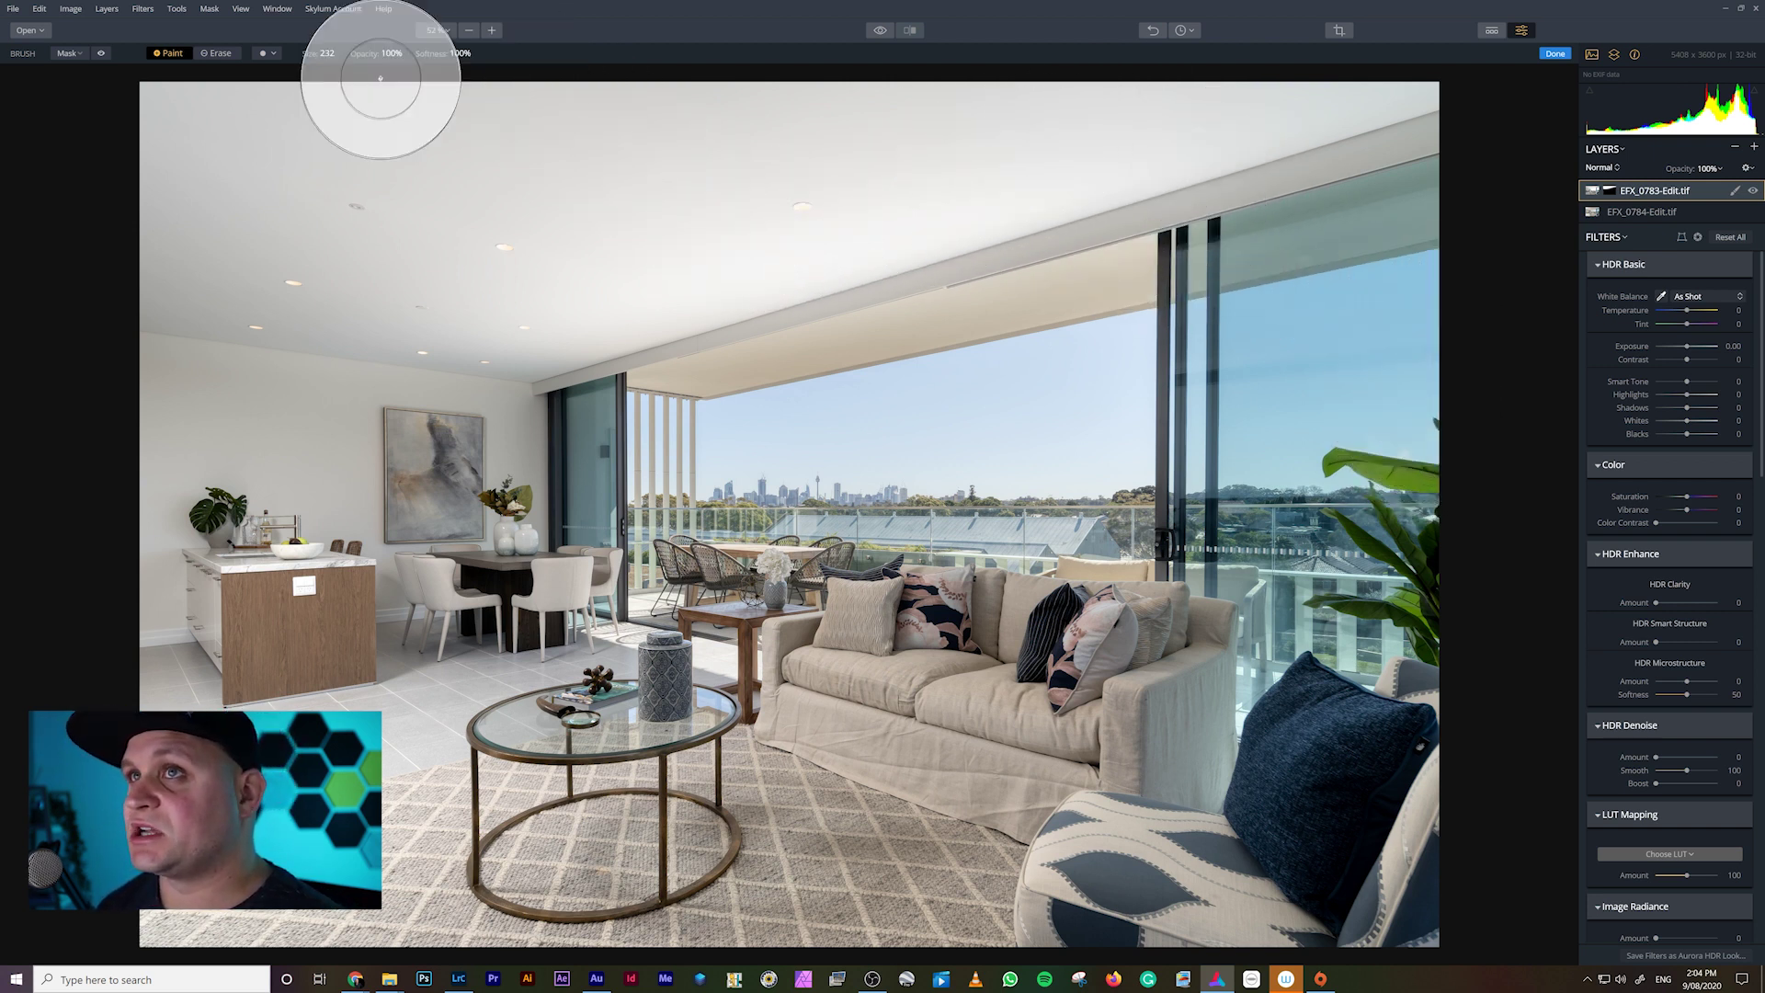
Lower the brush opacity and erase the mask across the ceiling to hide the hotspot.
click(409, 55)
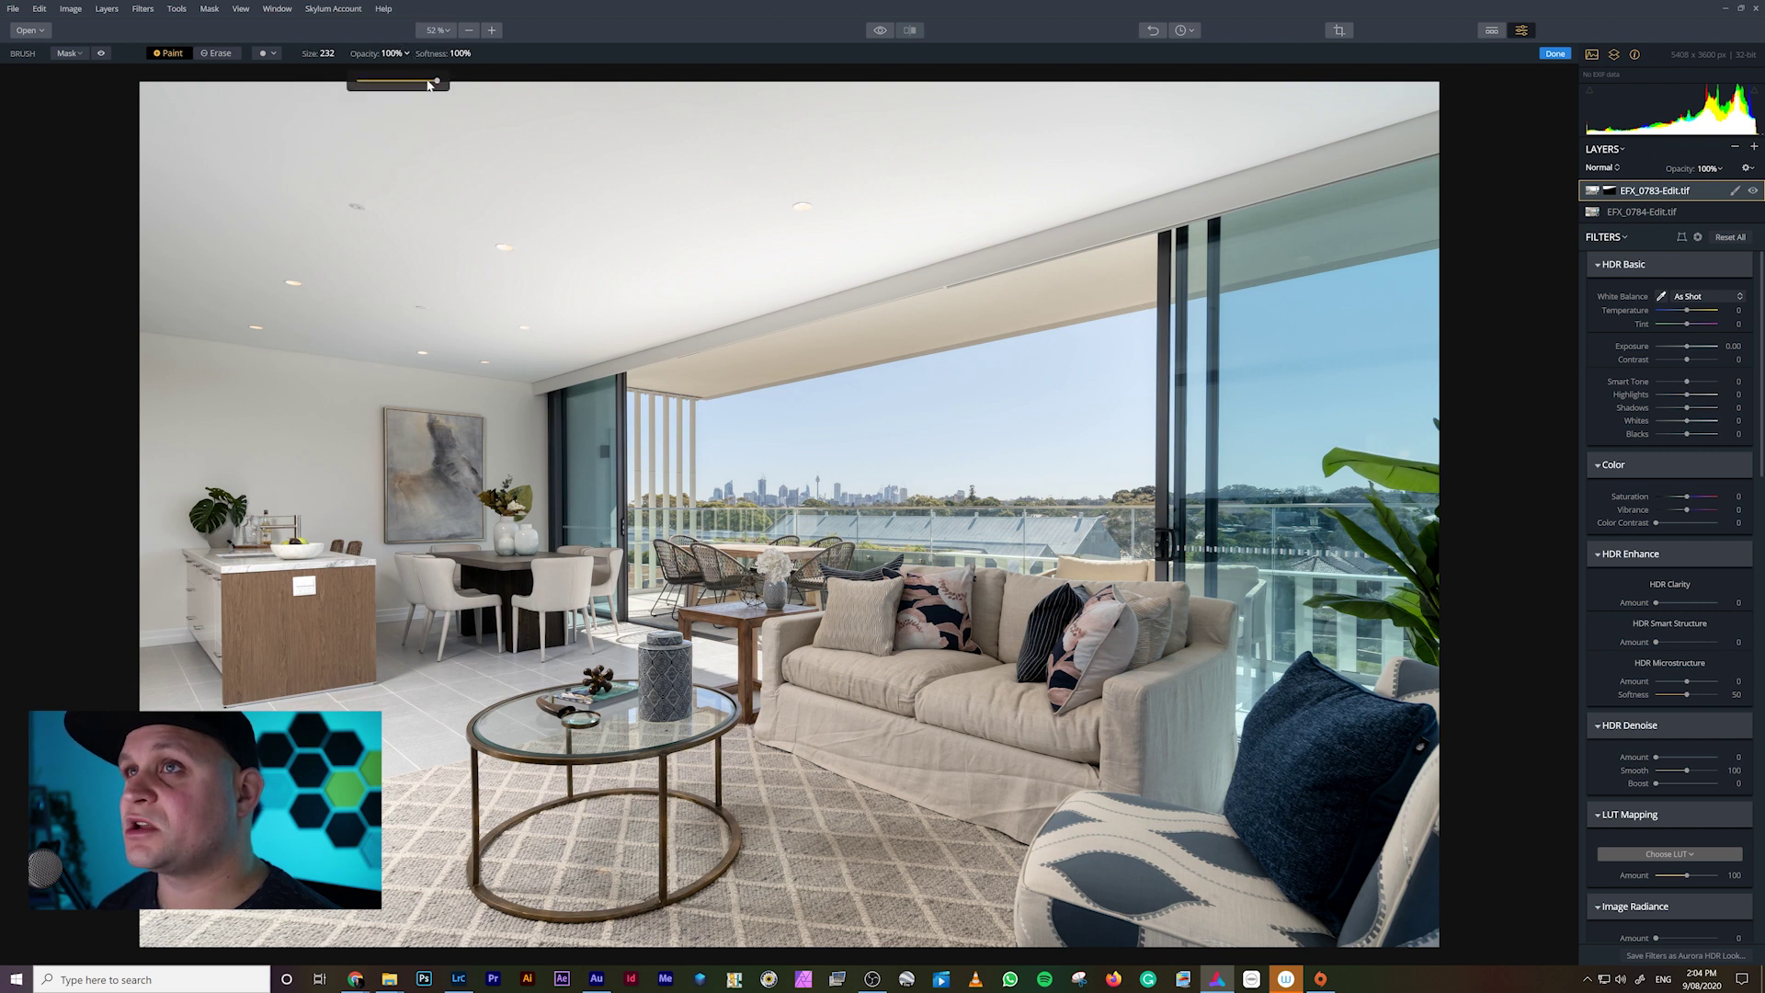
drag(429, 84, 401, 85)
click(784, 224)
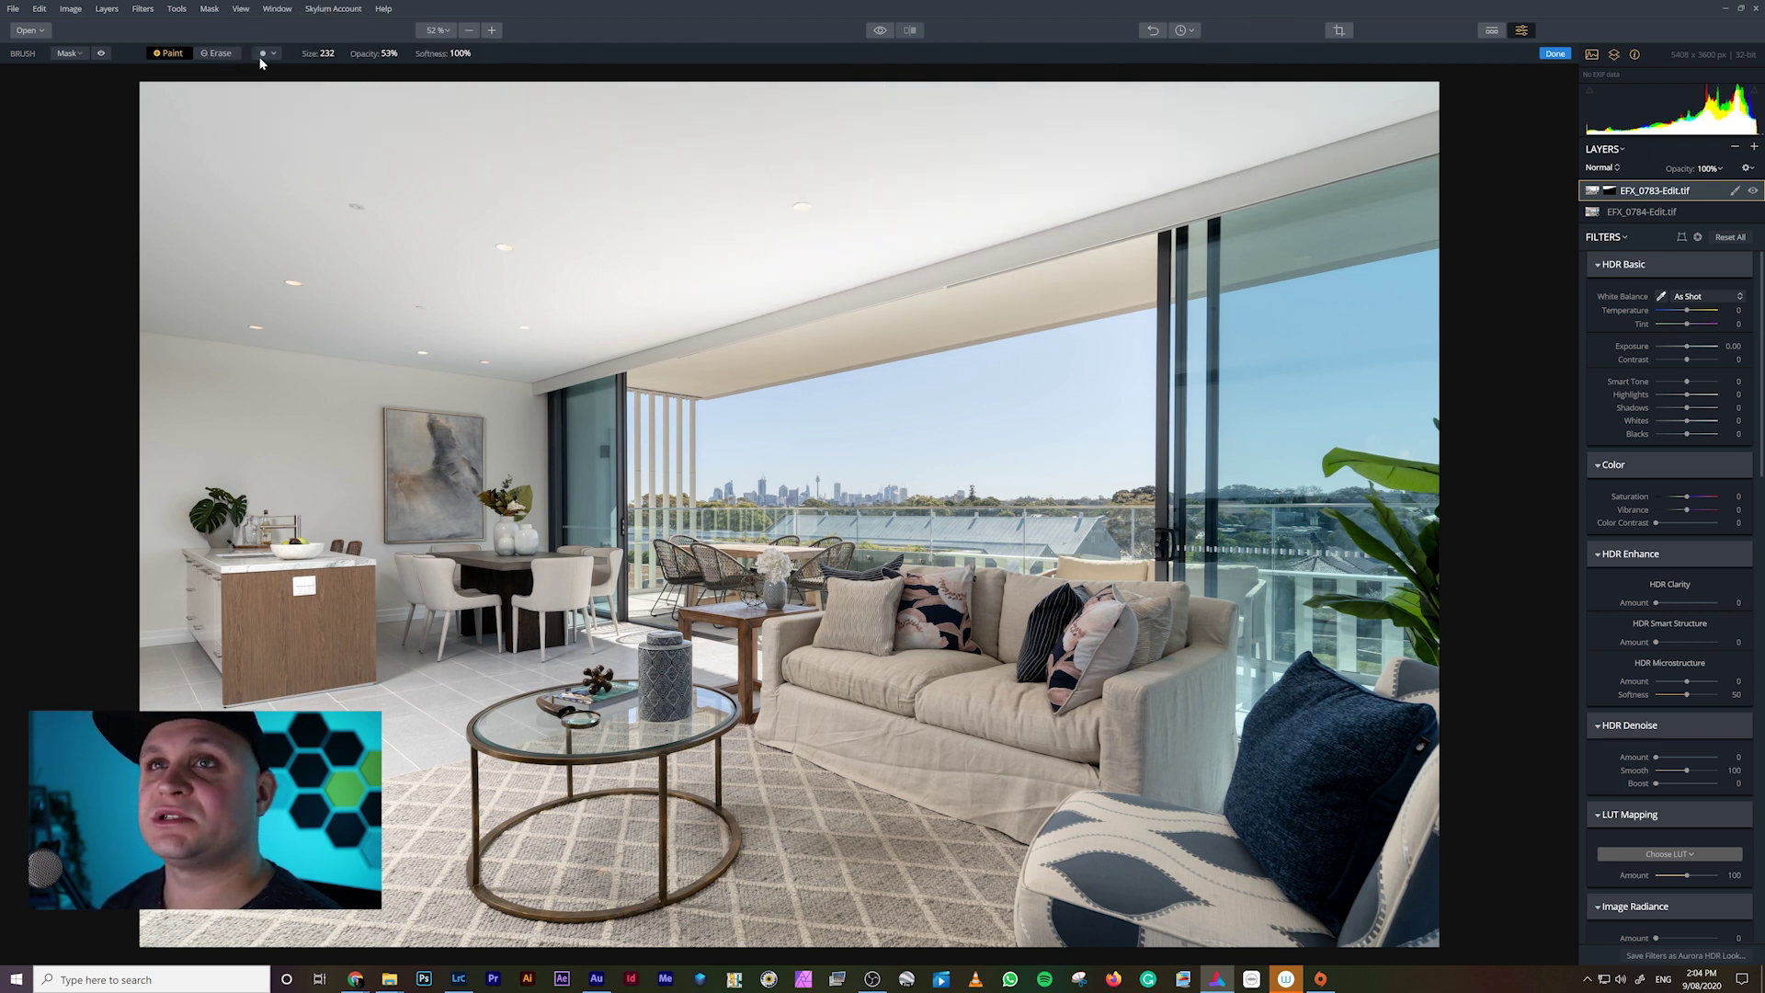
click(219, 53)
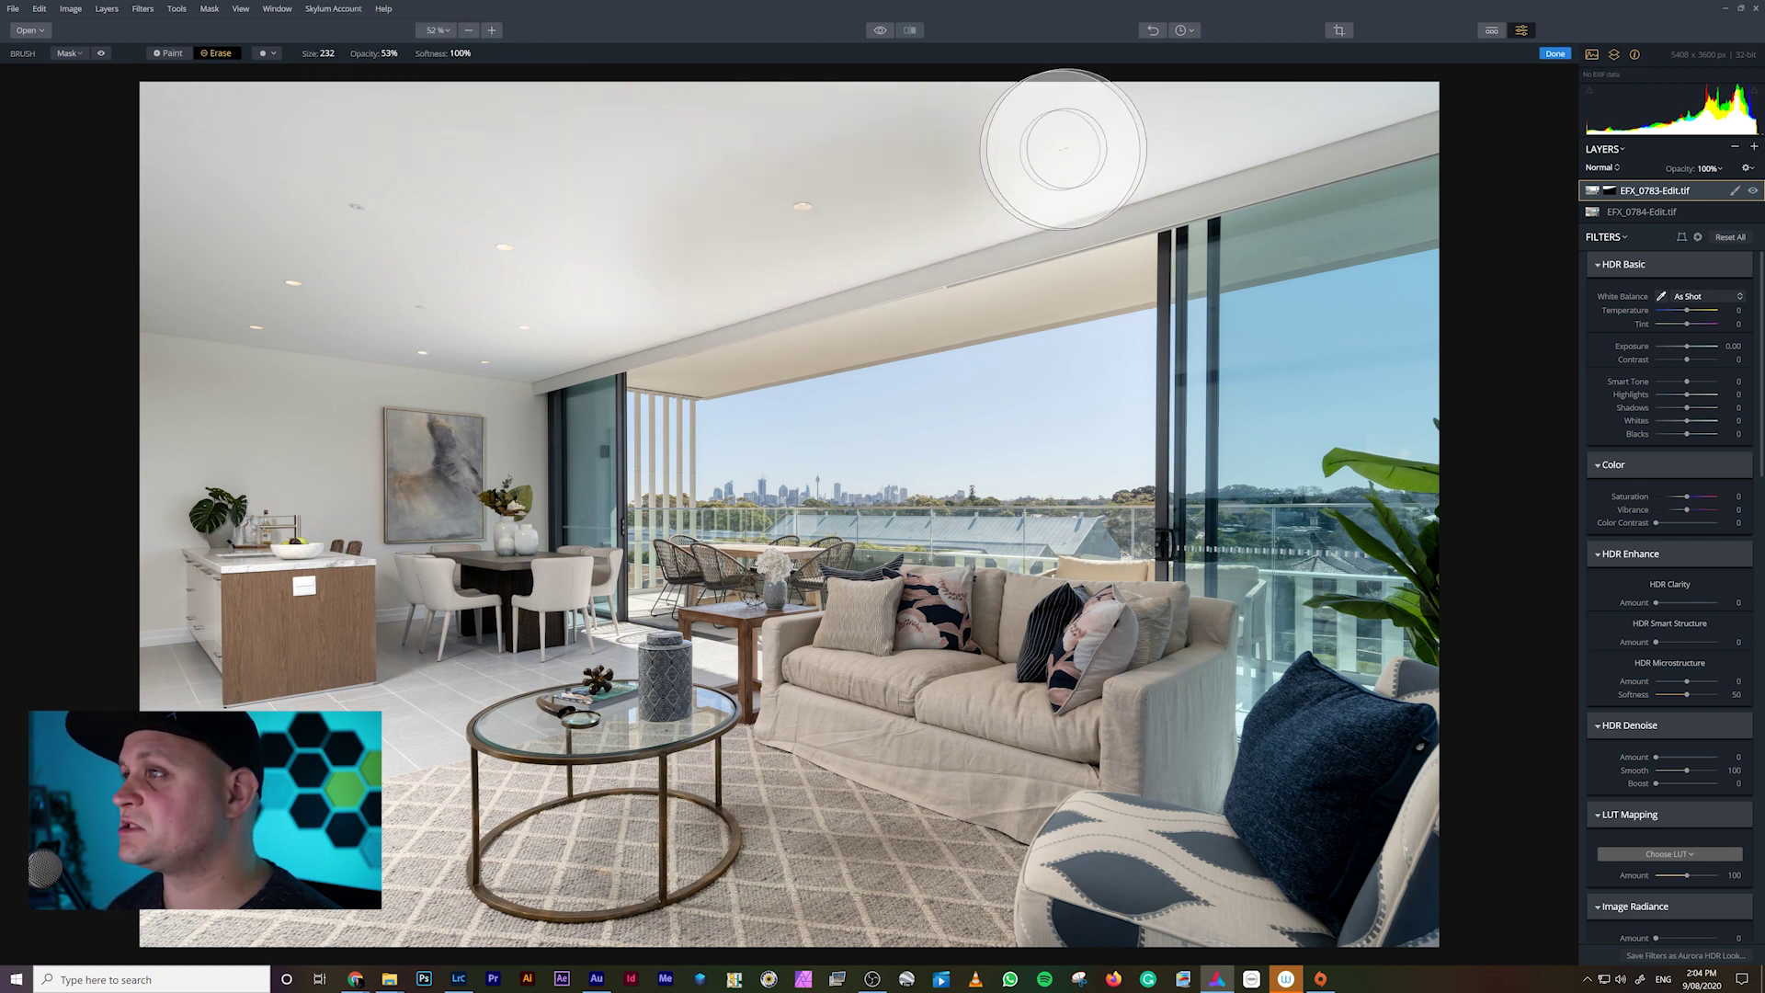
mouse_move(629, 163)
mouse_down()
mouse_move(654, 284)
mouse_move(595, 300)
mouse_move(417, 284)
mouse_move(661, 101)
mouse_move(414, 107)
mouse_move(239, 65)
mouse_up()
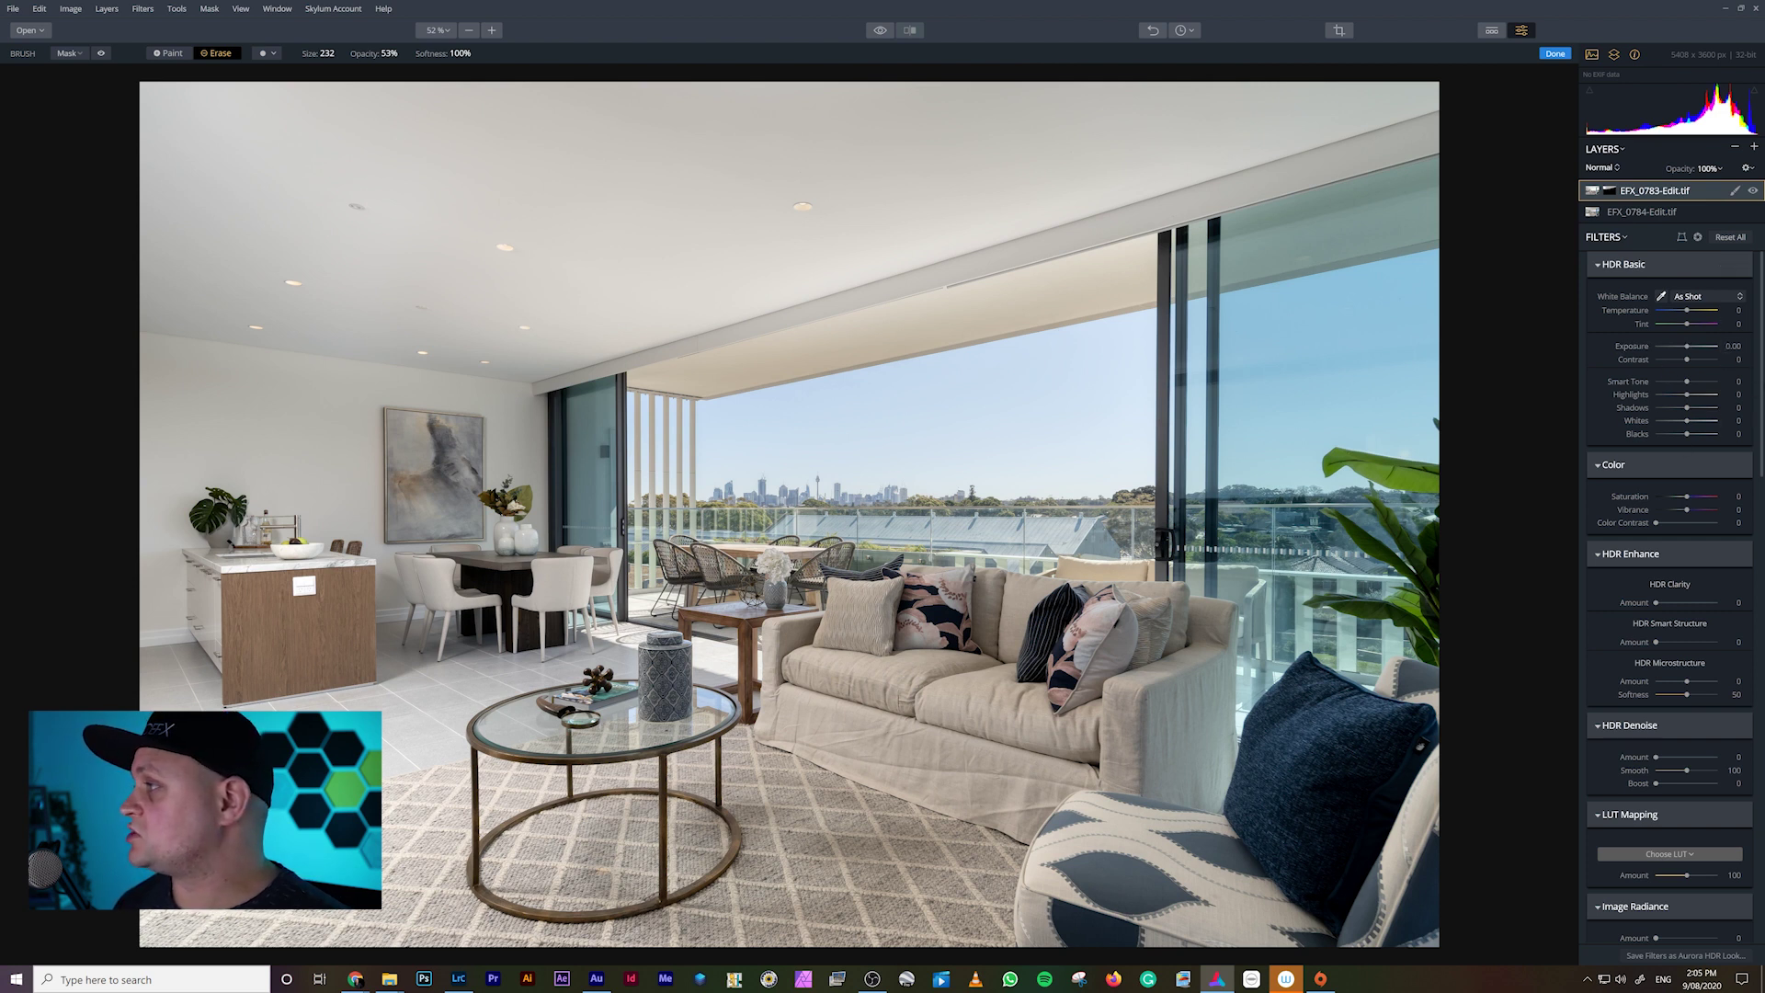
Test the EFX_0783 layer's Adjustable Gradient Top Exposure, Vibrance and Blend, leaving Blend at 90.
scroll(1669, 552, down, 5)
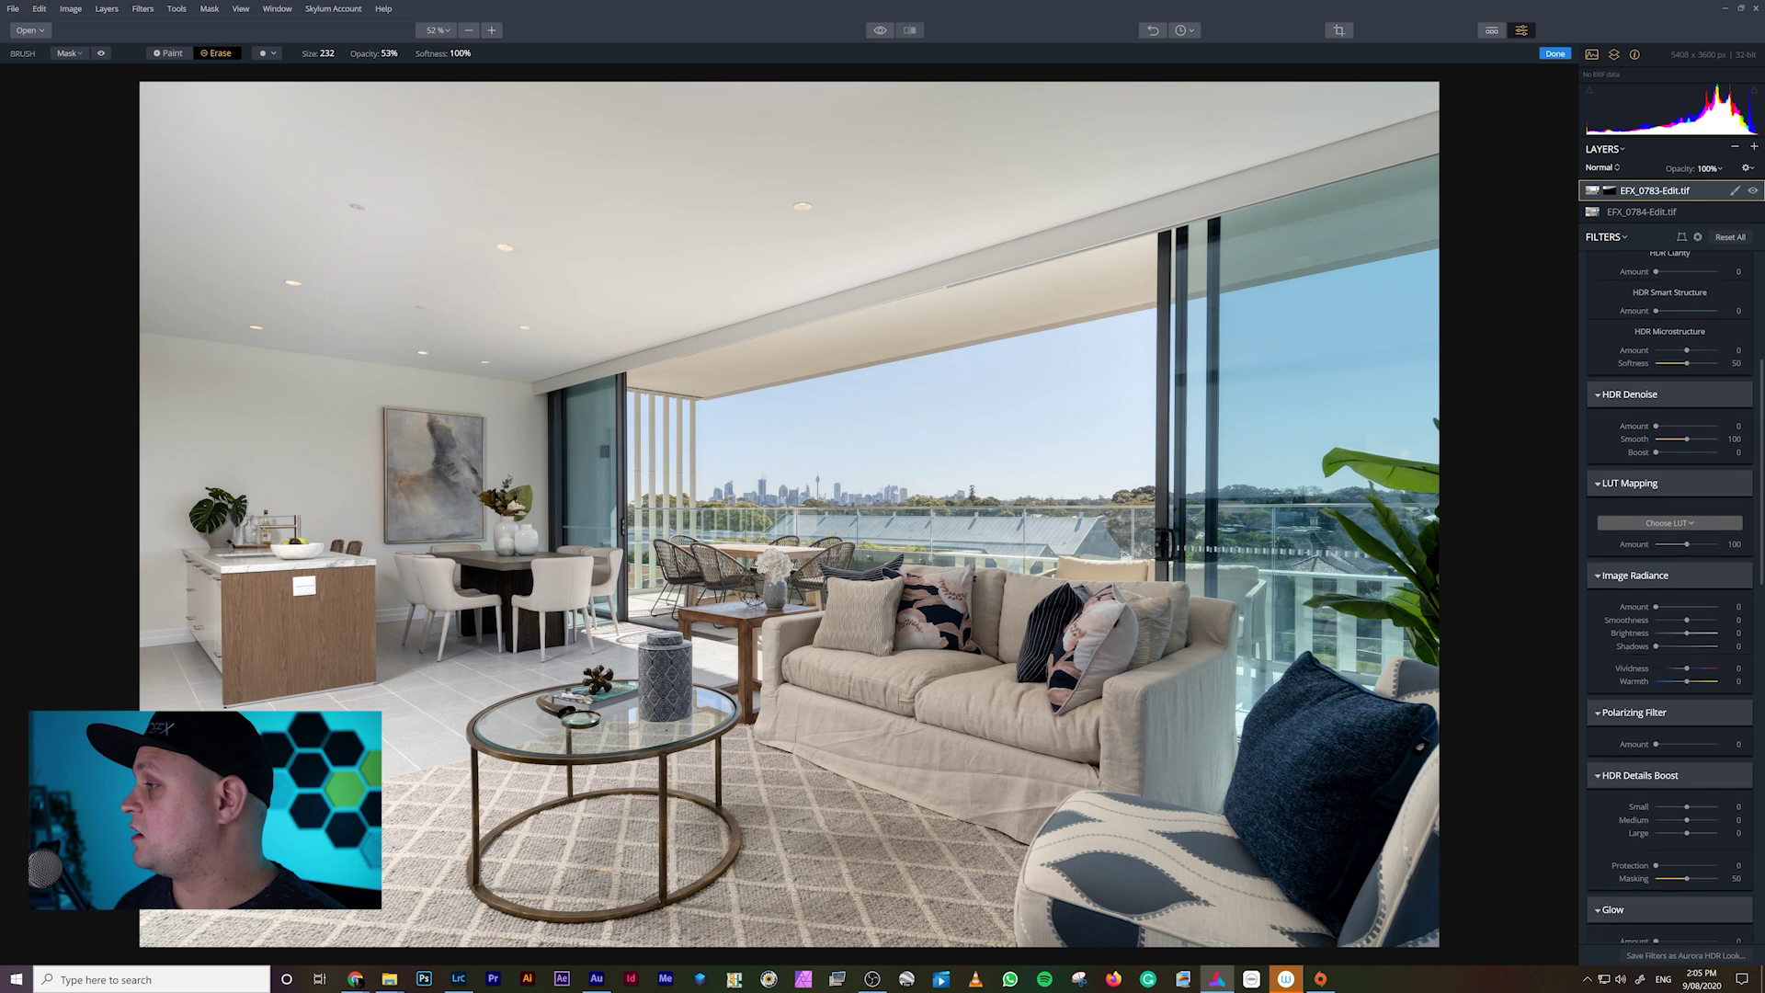
scroll(1678, 598, down, 10)
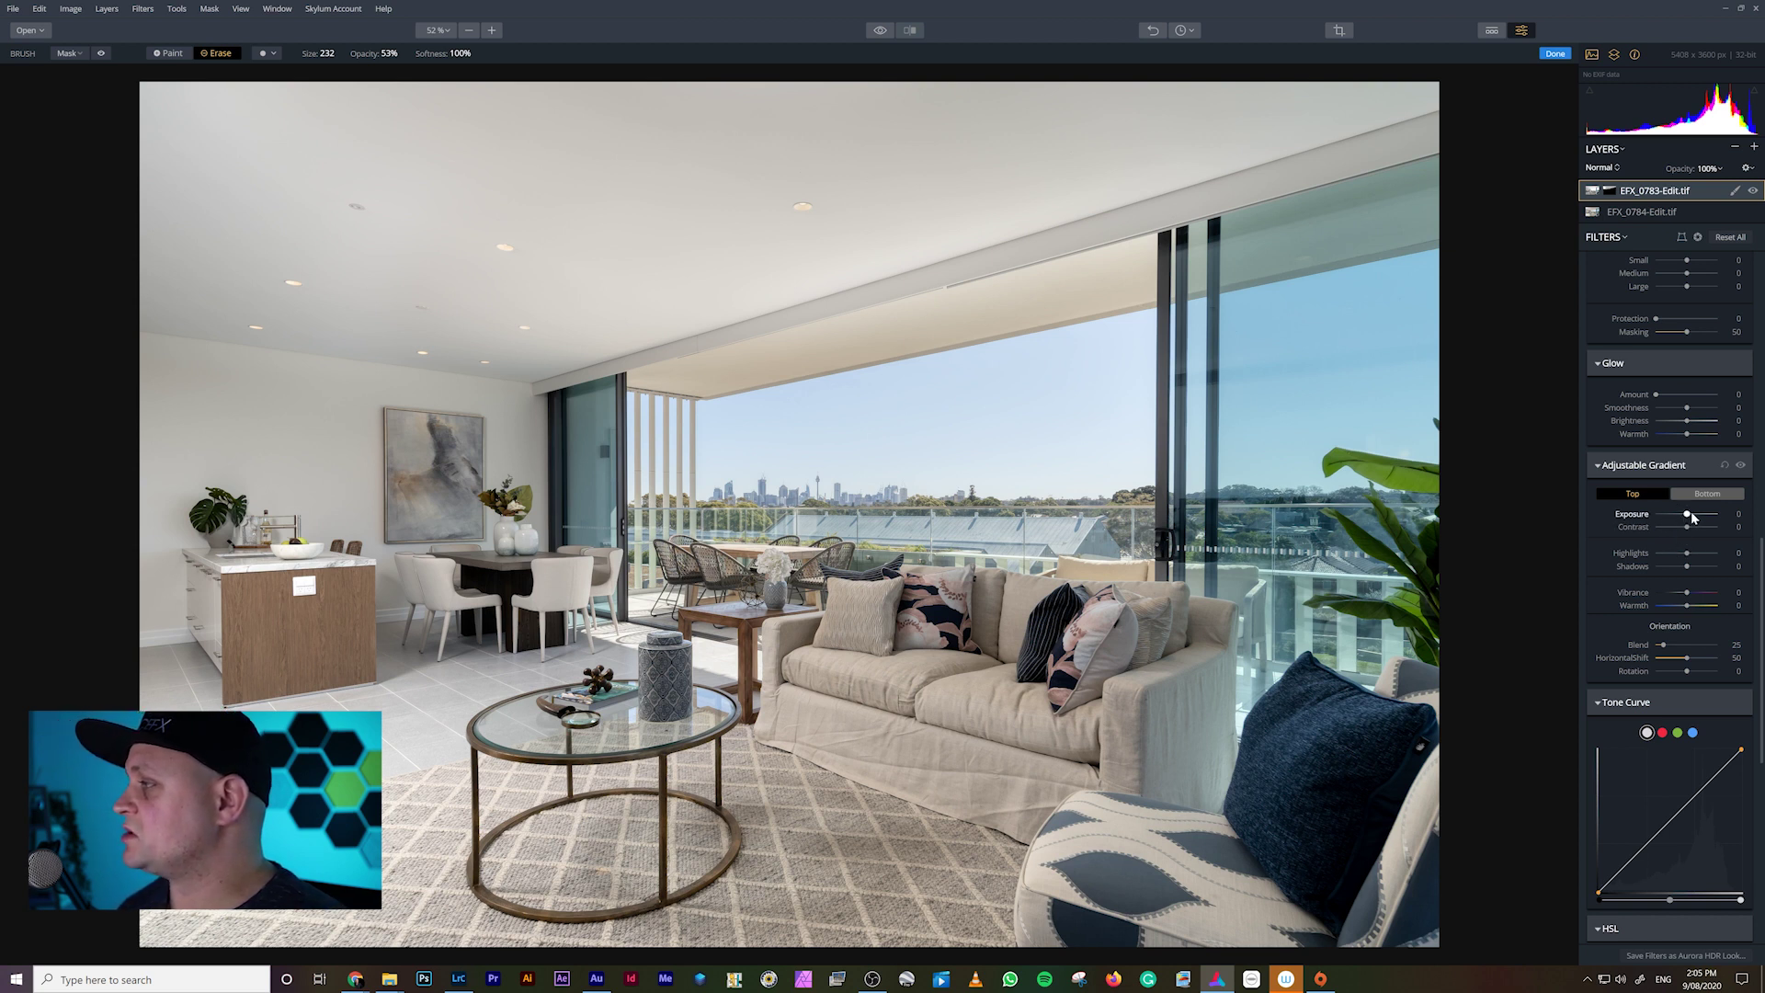
mouse_move(1687, 518)
mouse_down()
mouse_move(1704, 518)
mouse_move(1685, 522)
mouse_up()
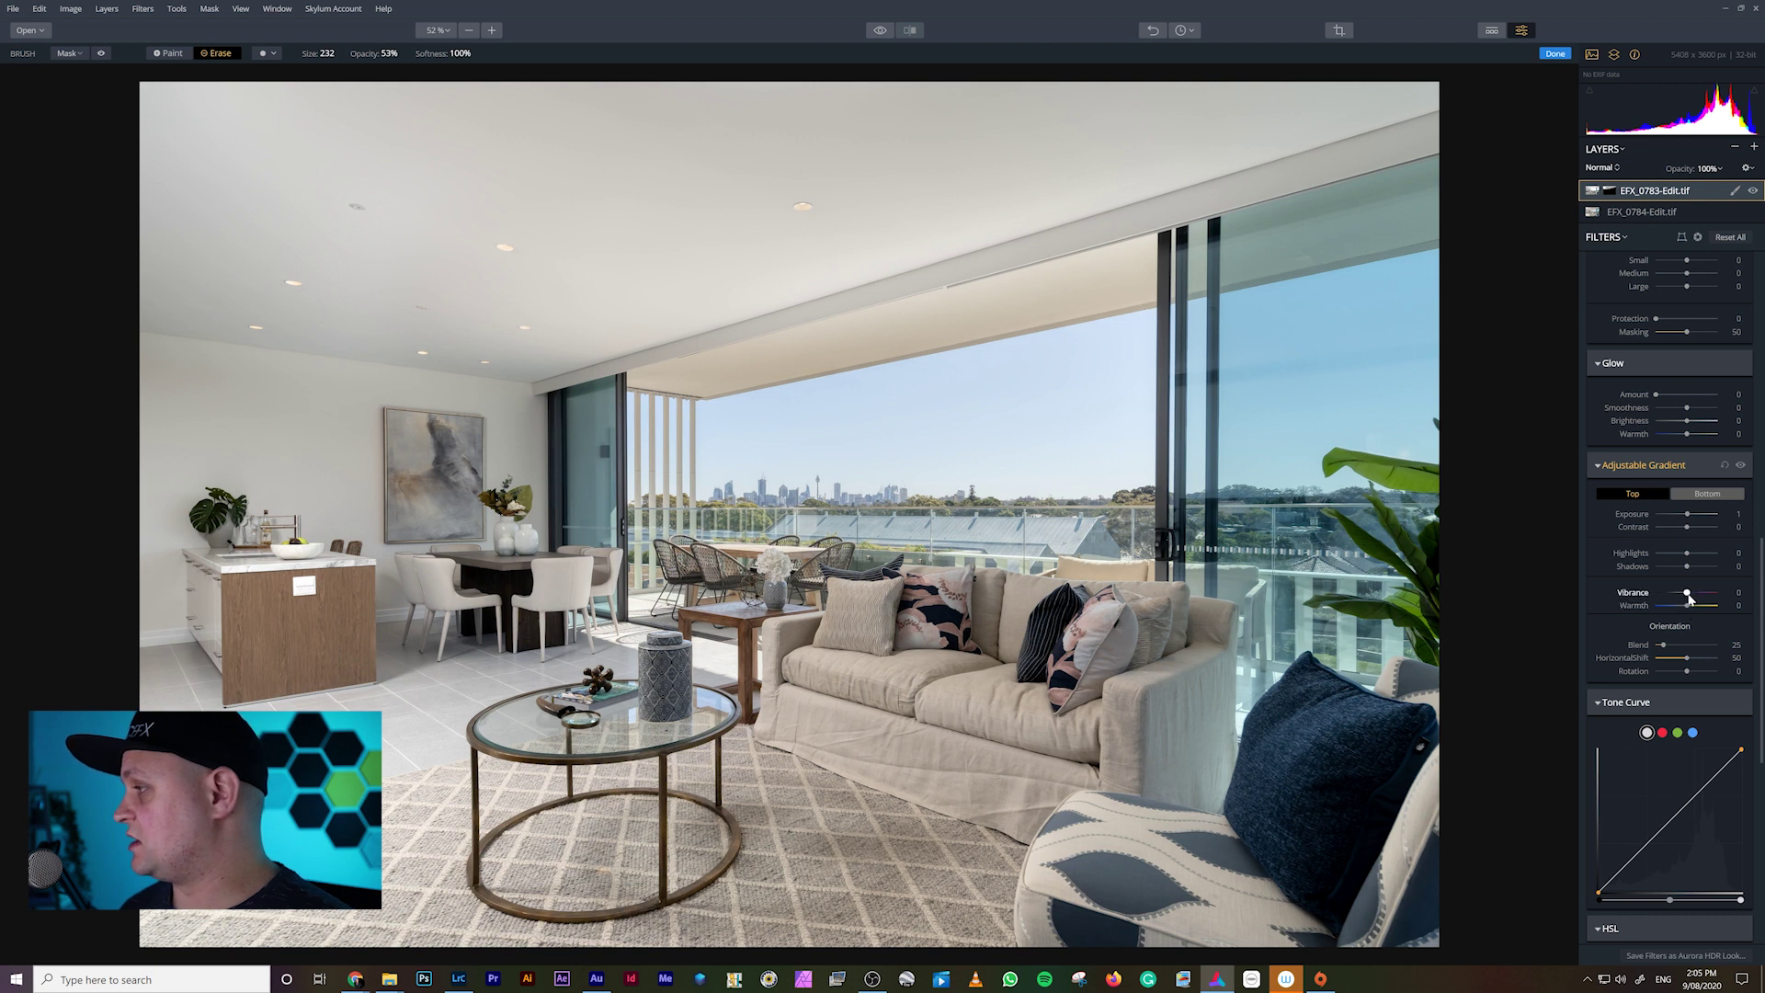
drag(1689, 598, 1659, 595)
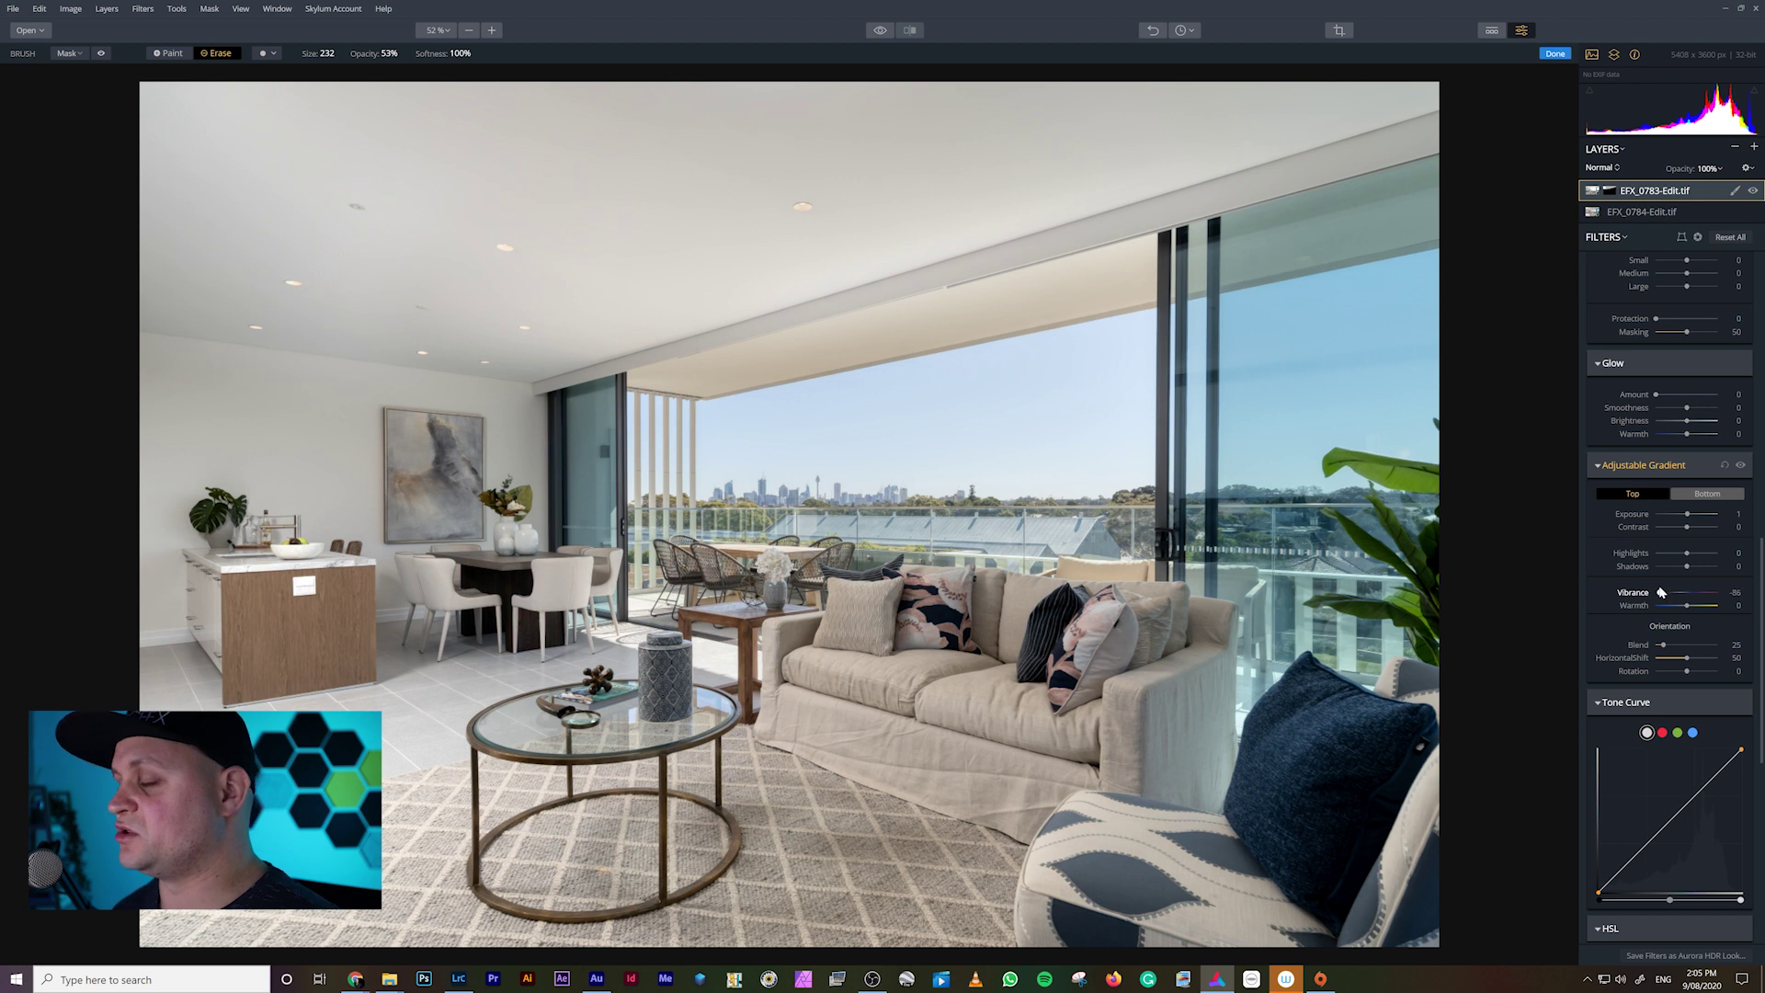
drag(1661, 593, 1666, 596)
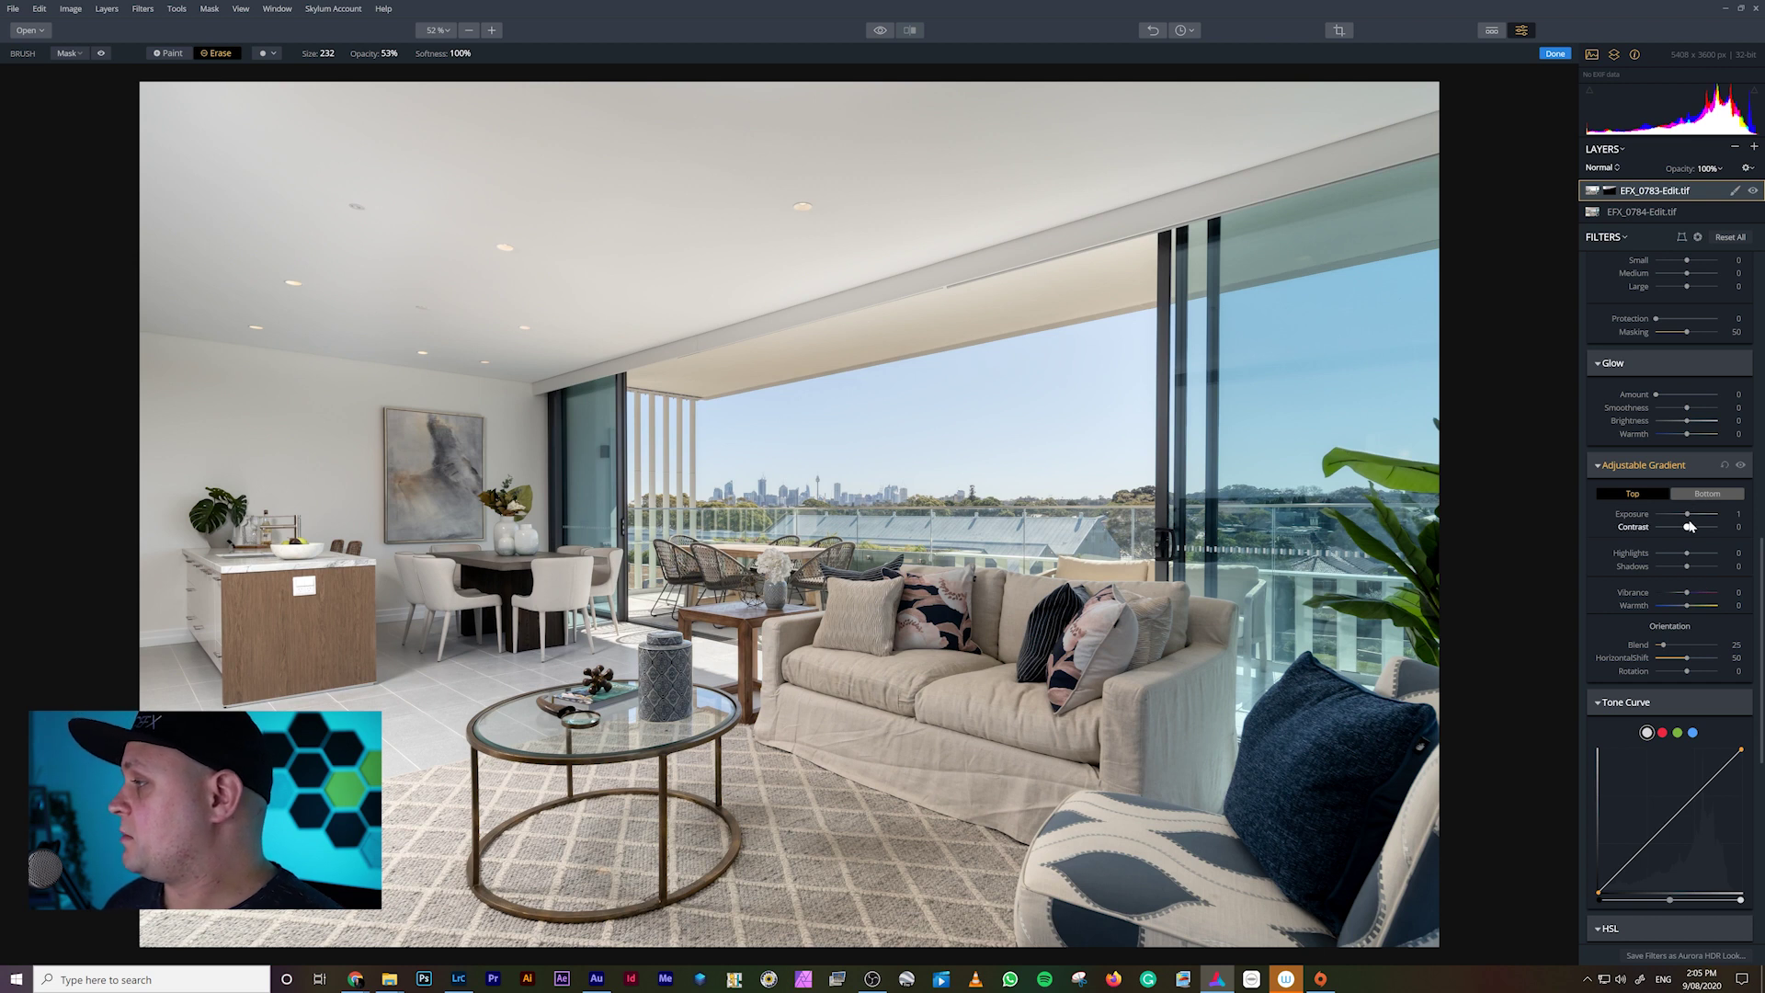
drag(1689, 517, 1743, 526)
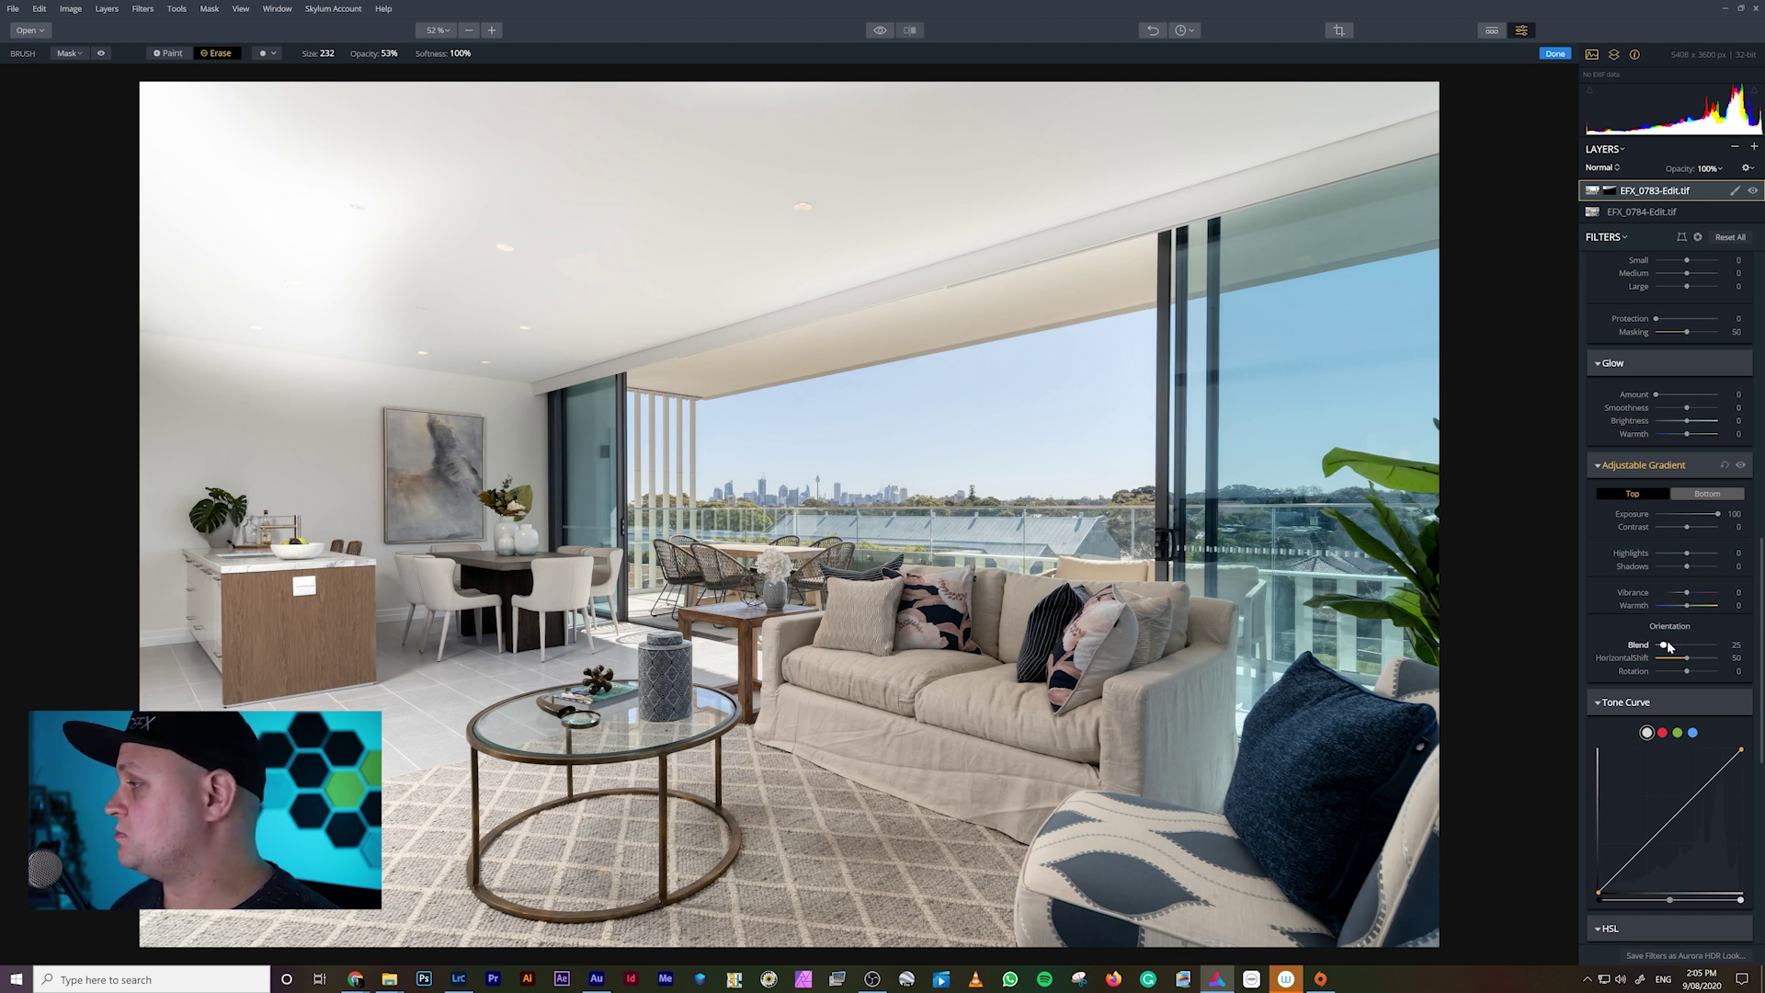
mouse_move(1664, 650)
mouse_down()
mouse_move(1706, 650)
mouse_move(1647, 648)
mouse_move(1755, 664)
mouse_move(1621, 651)
mouse_move(1683, 652)
mouse_up()
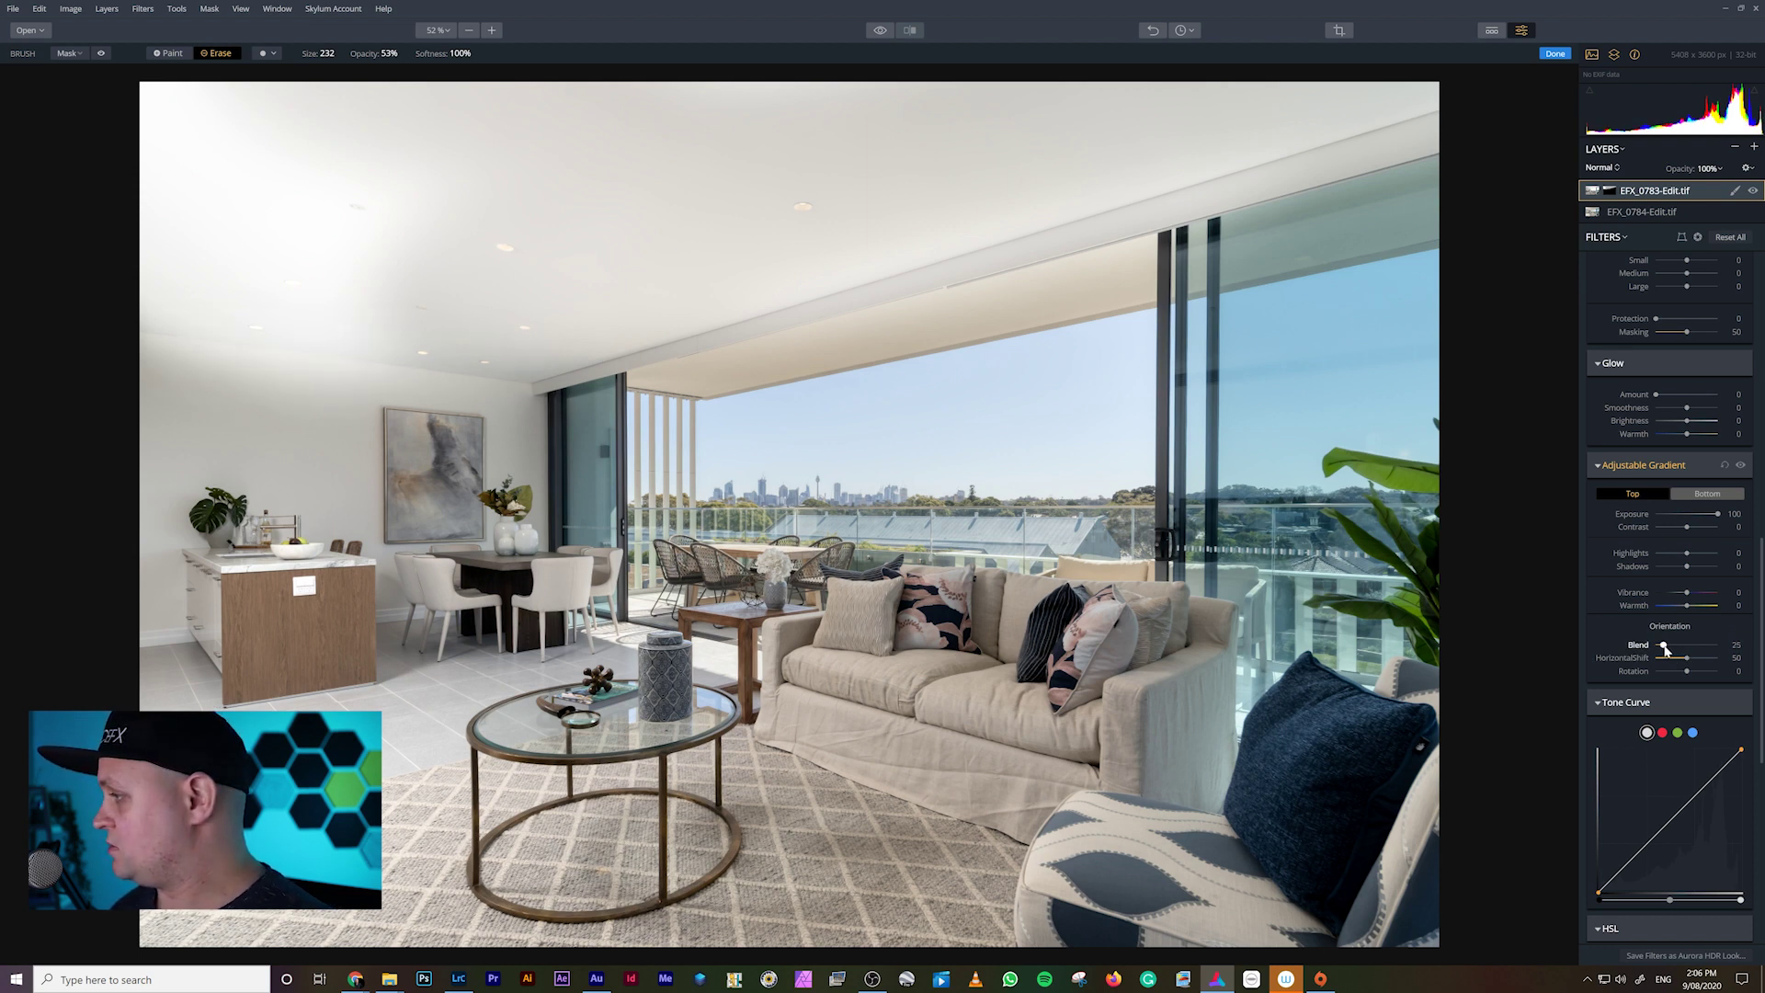
drag(1666, 649, 1686, 649)
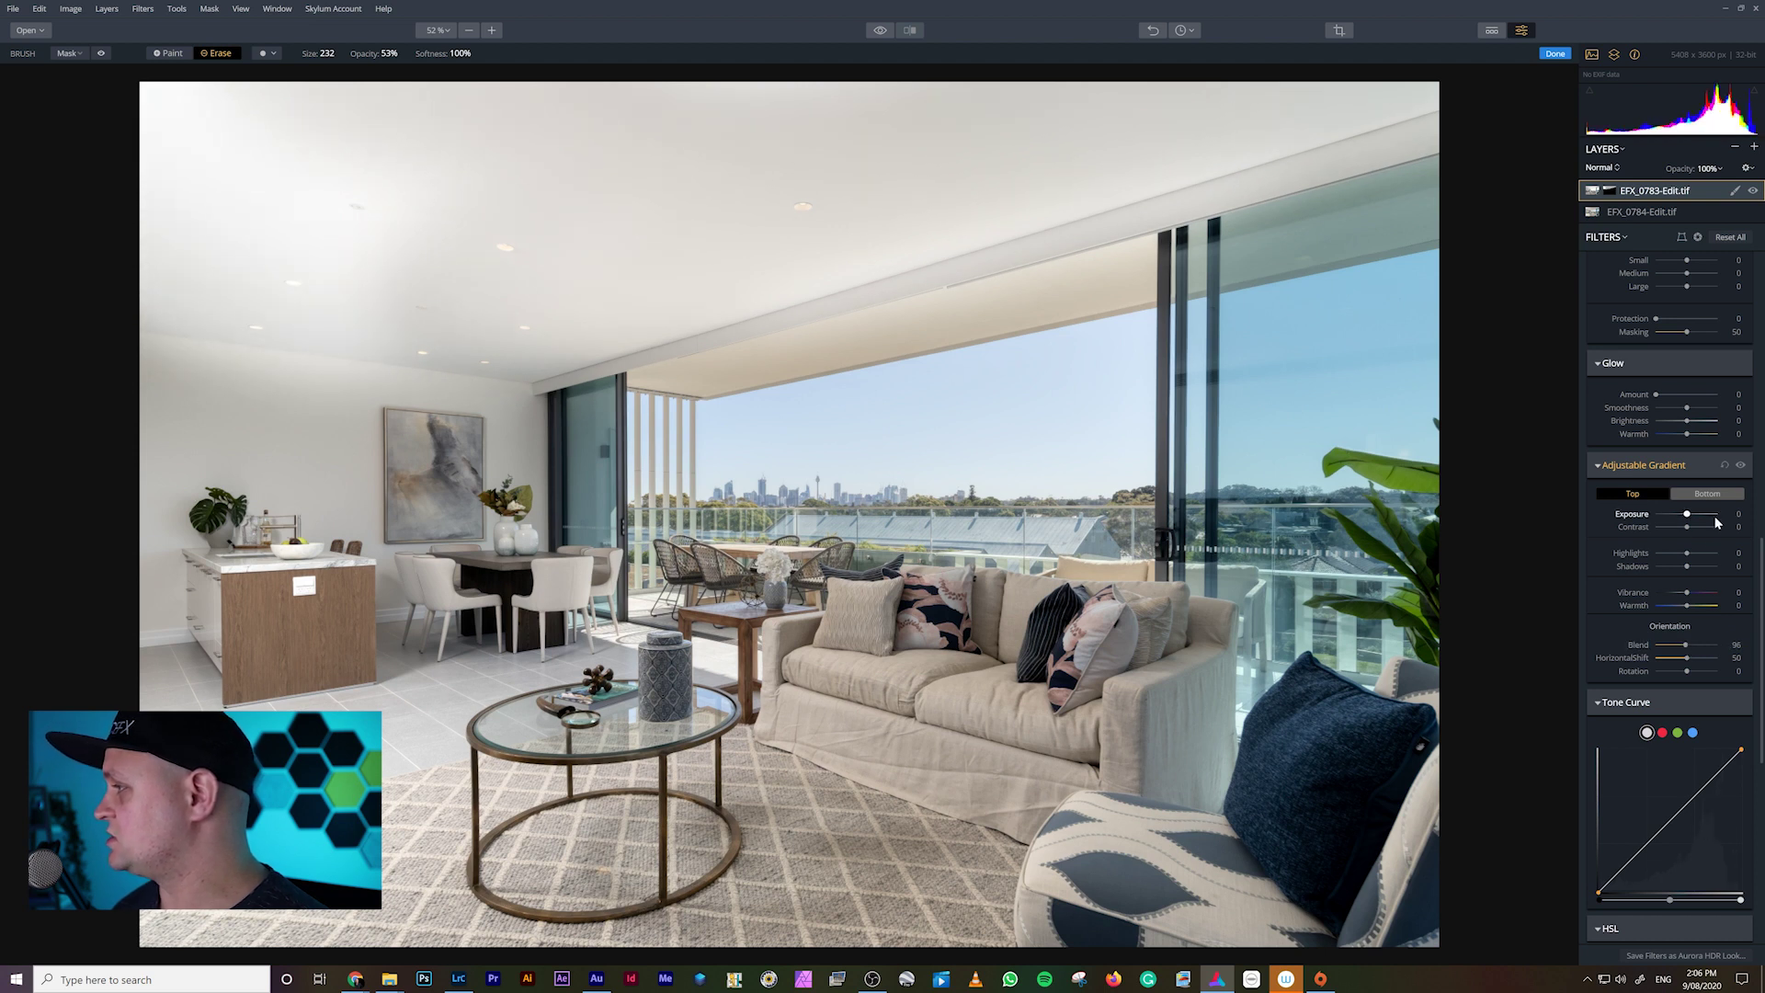
On the EFX_0784-Edit.tif layer, raise the gradient's Top Exposure and adjust its Blend.
click(1672, 213)
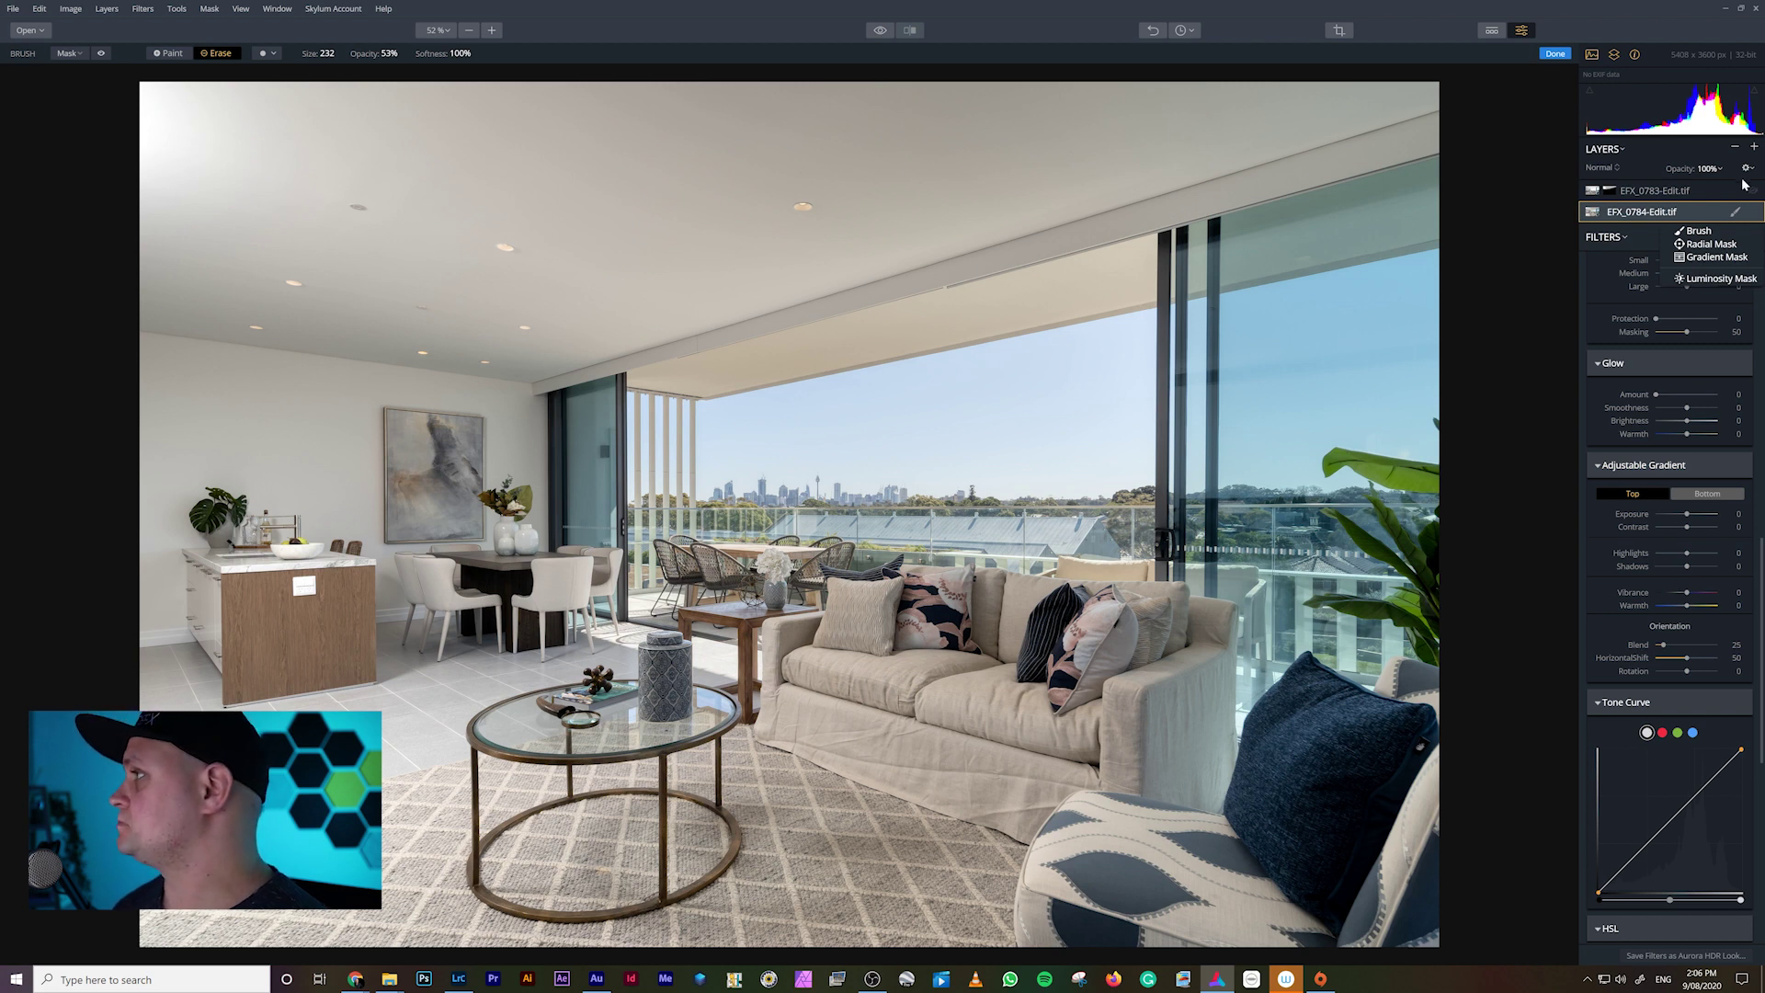
drag(1688, 515, 1720, 517)
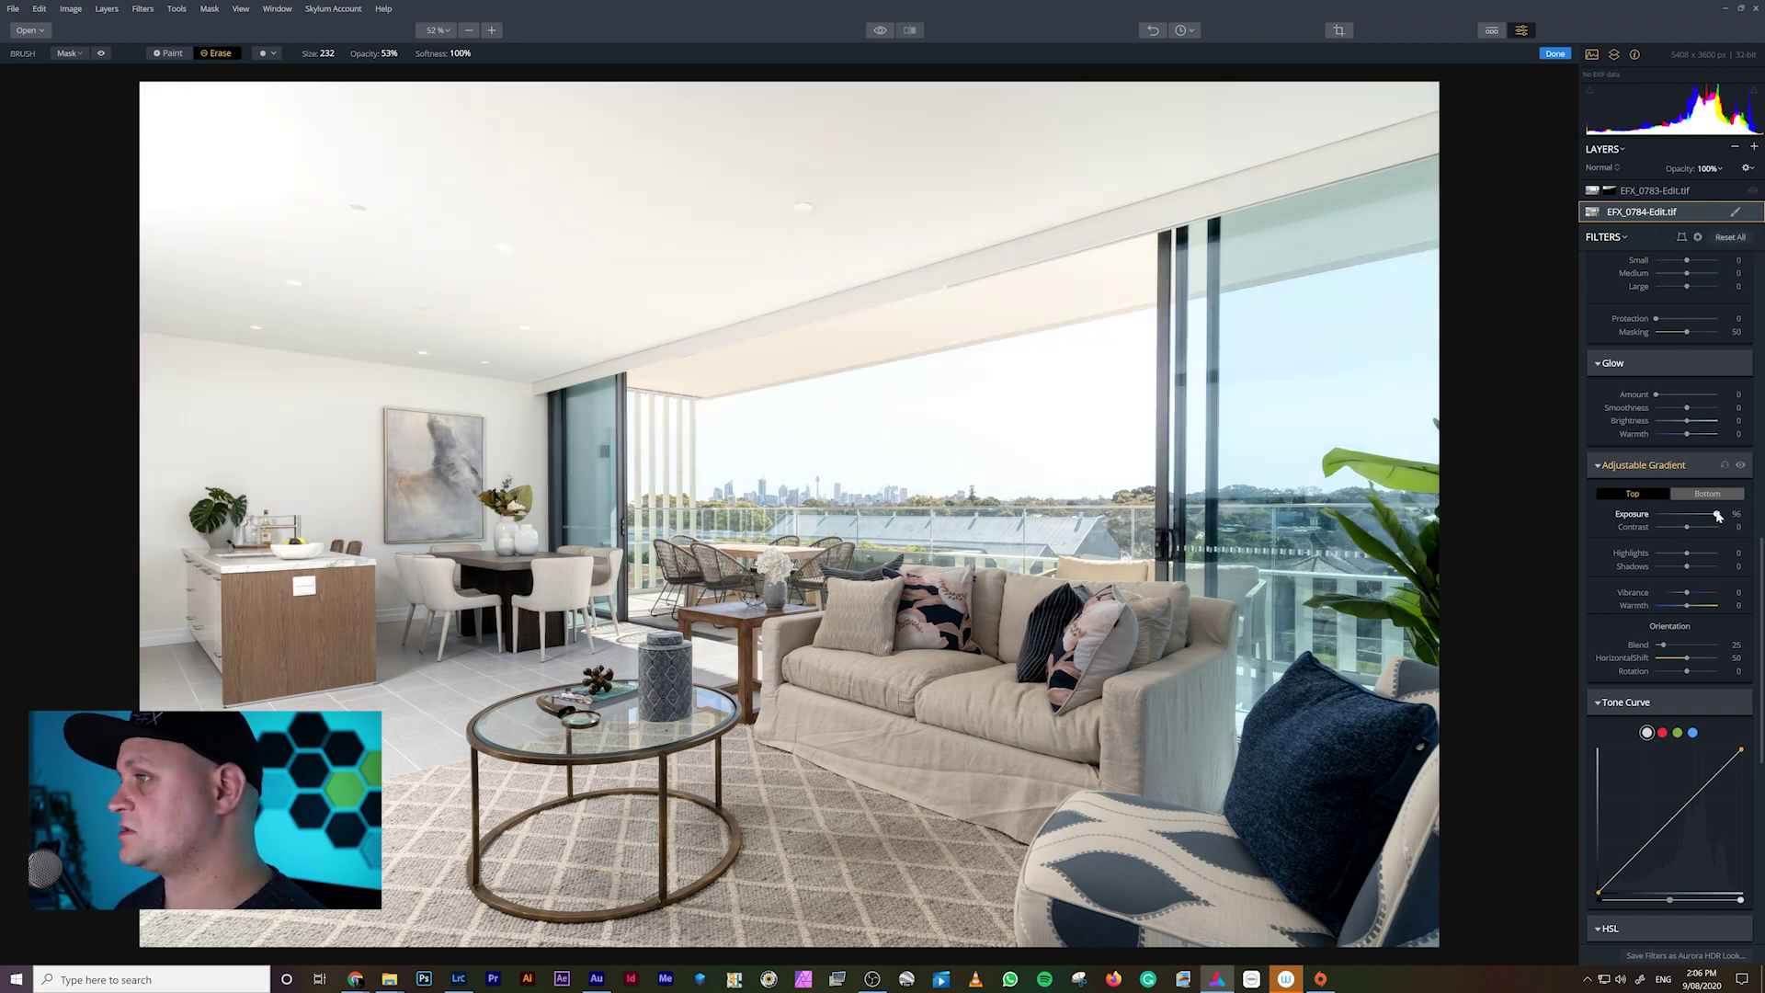
mouse_move(1666, 648)
mouse_down()
mouse_move(1696, 649)
mouse_move(1654, 652)
mouse_up()
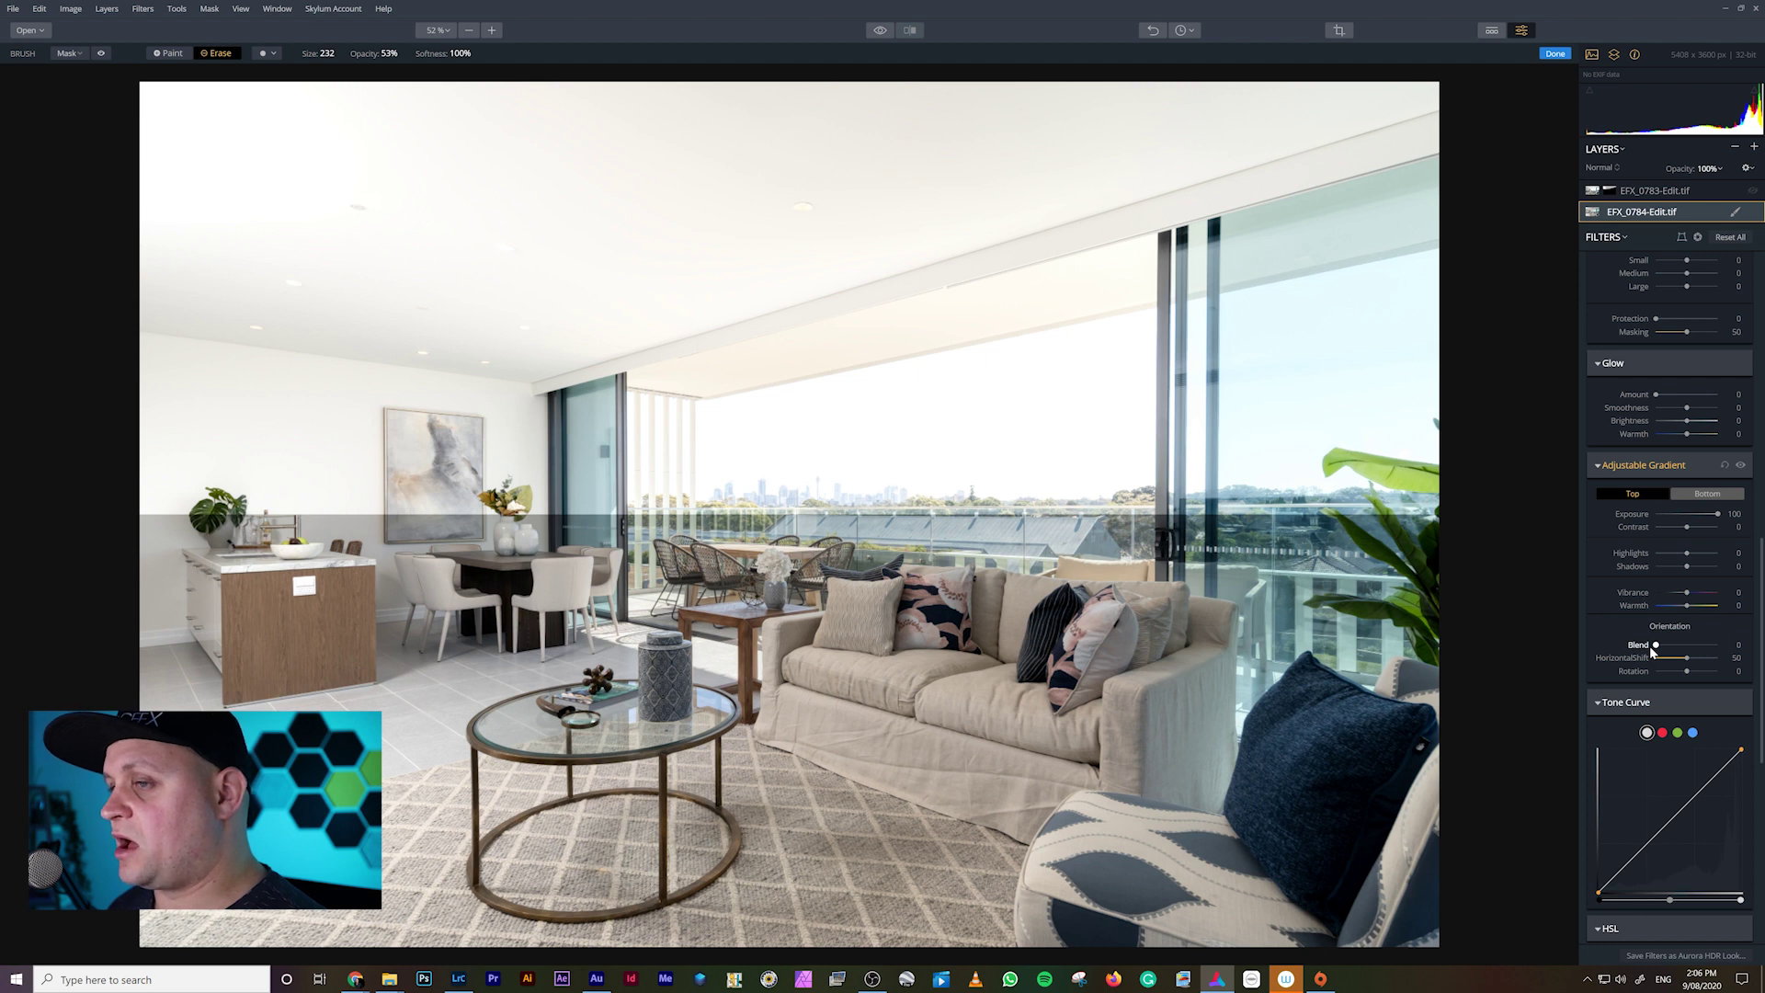
drag(1655, 649, 1680, 651)
Try darkening the gradient's bottom exposure, reset it to zero, and raise Blend to 100.
click(1702, 495)
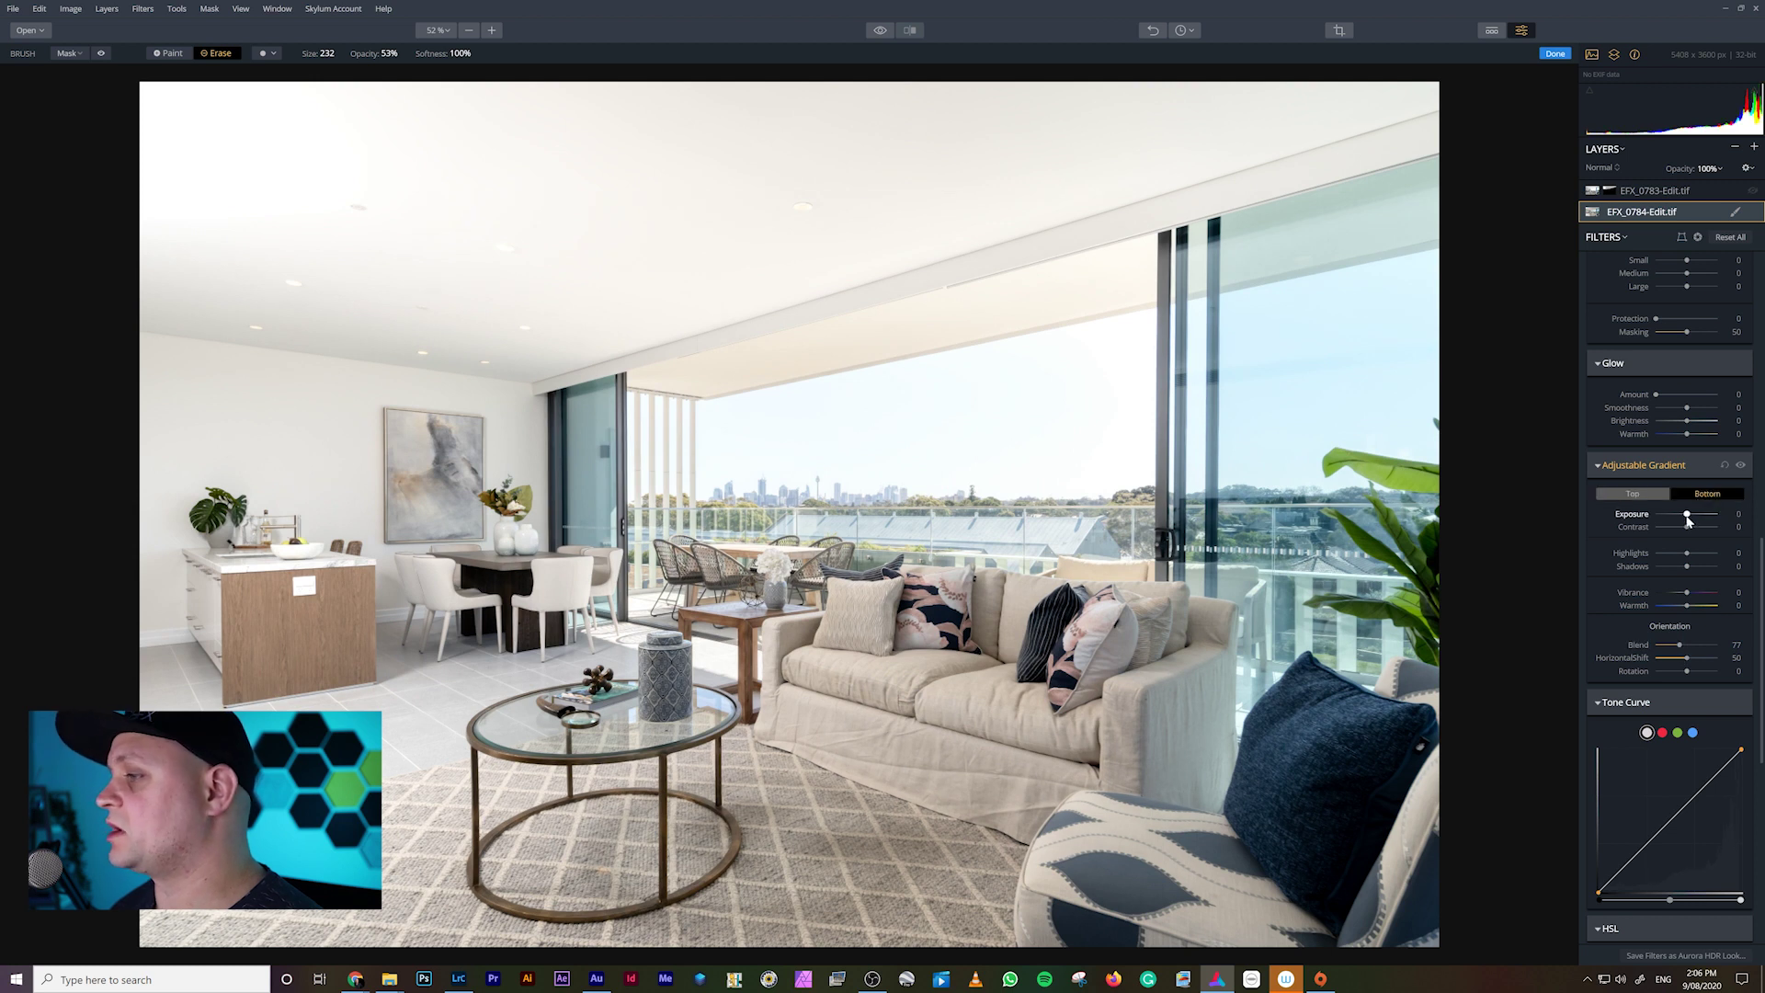
drag(1688, 514, 1655, 515)
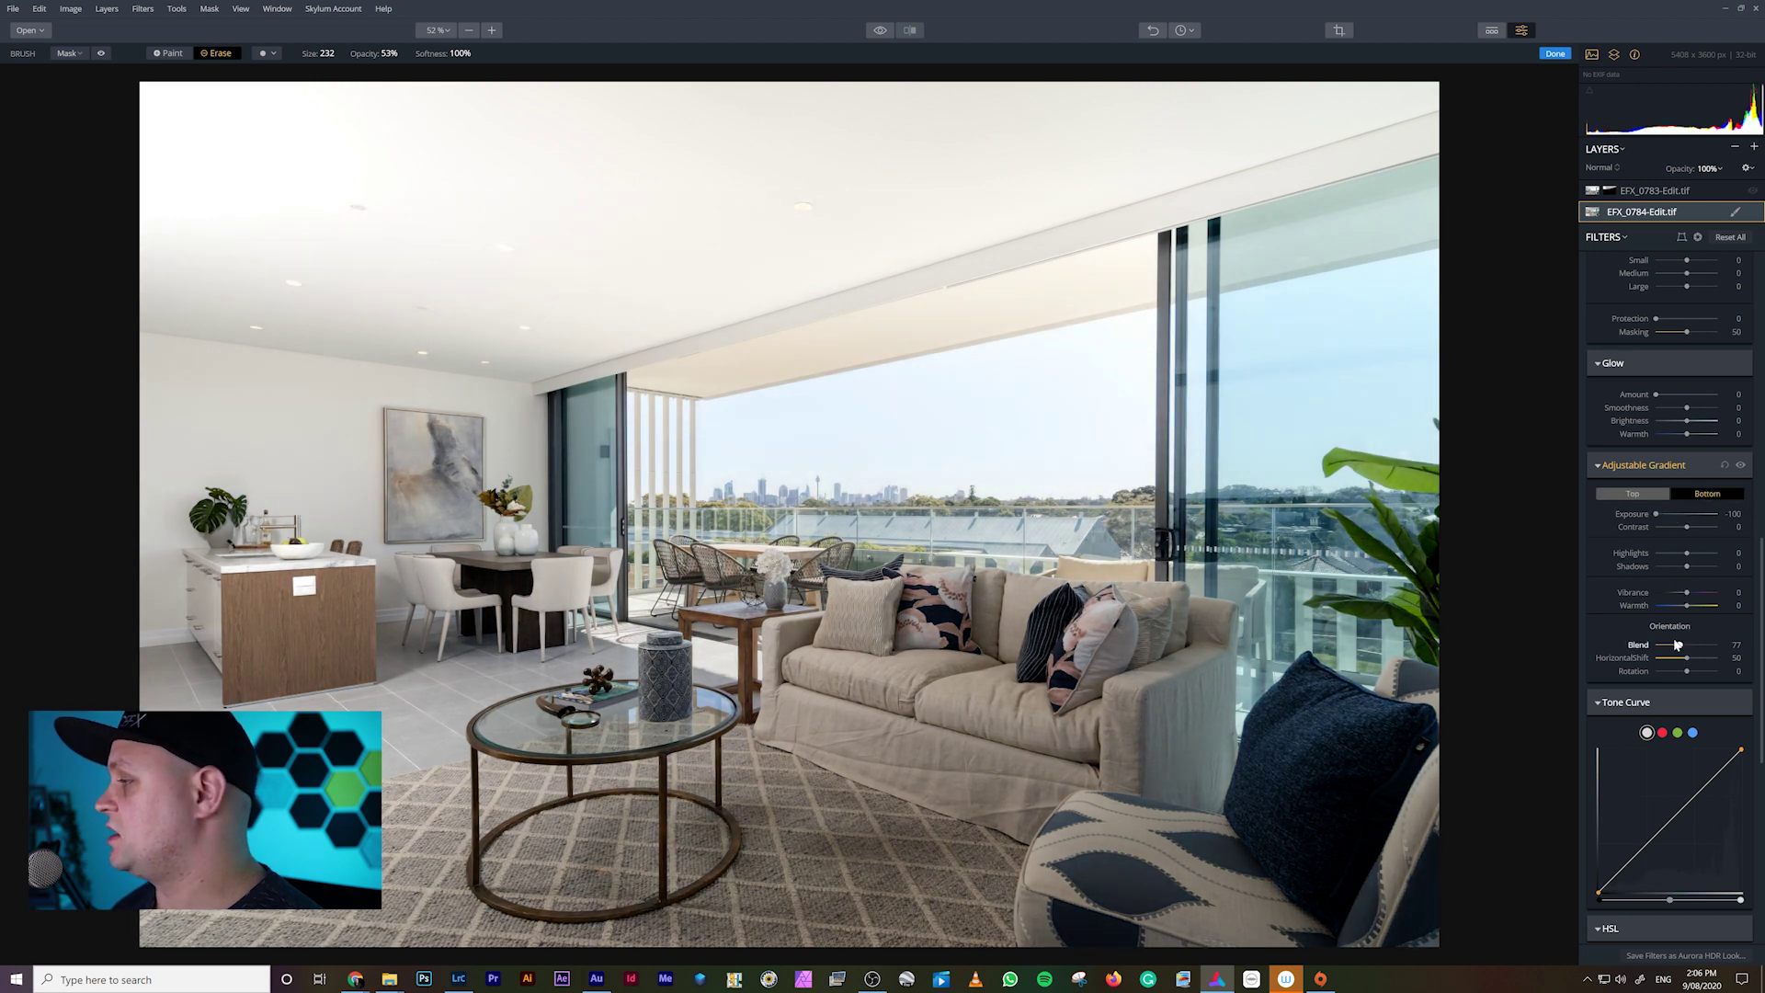
drag(1679, 646, 1662, 646)
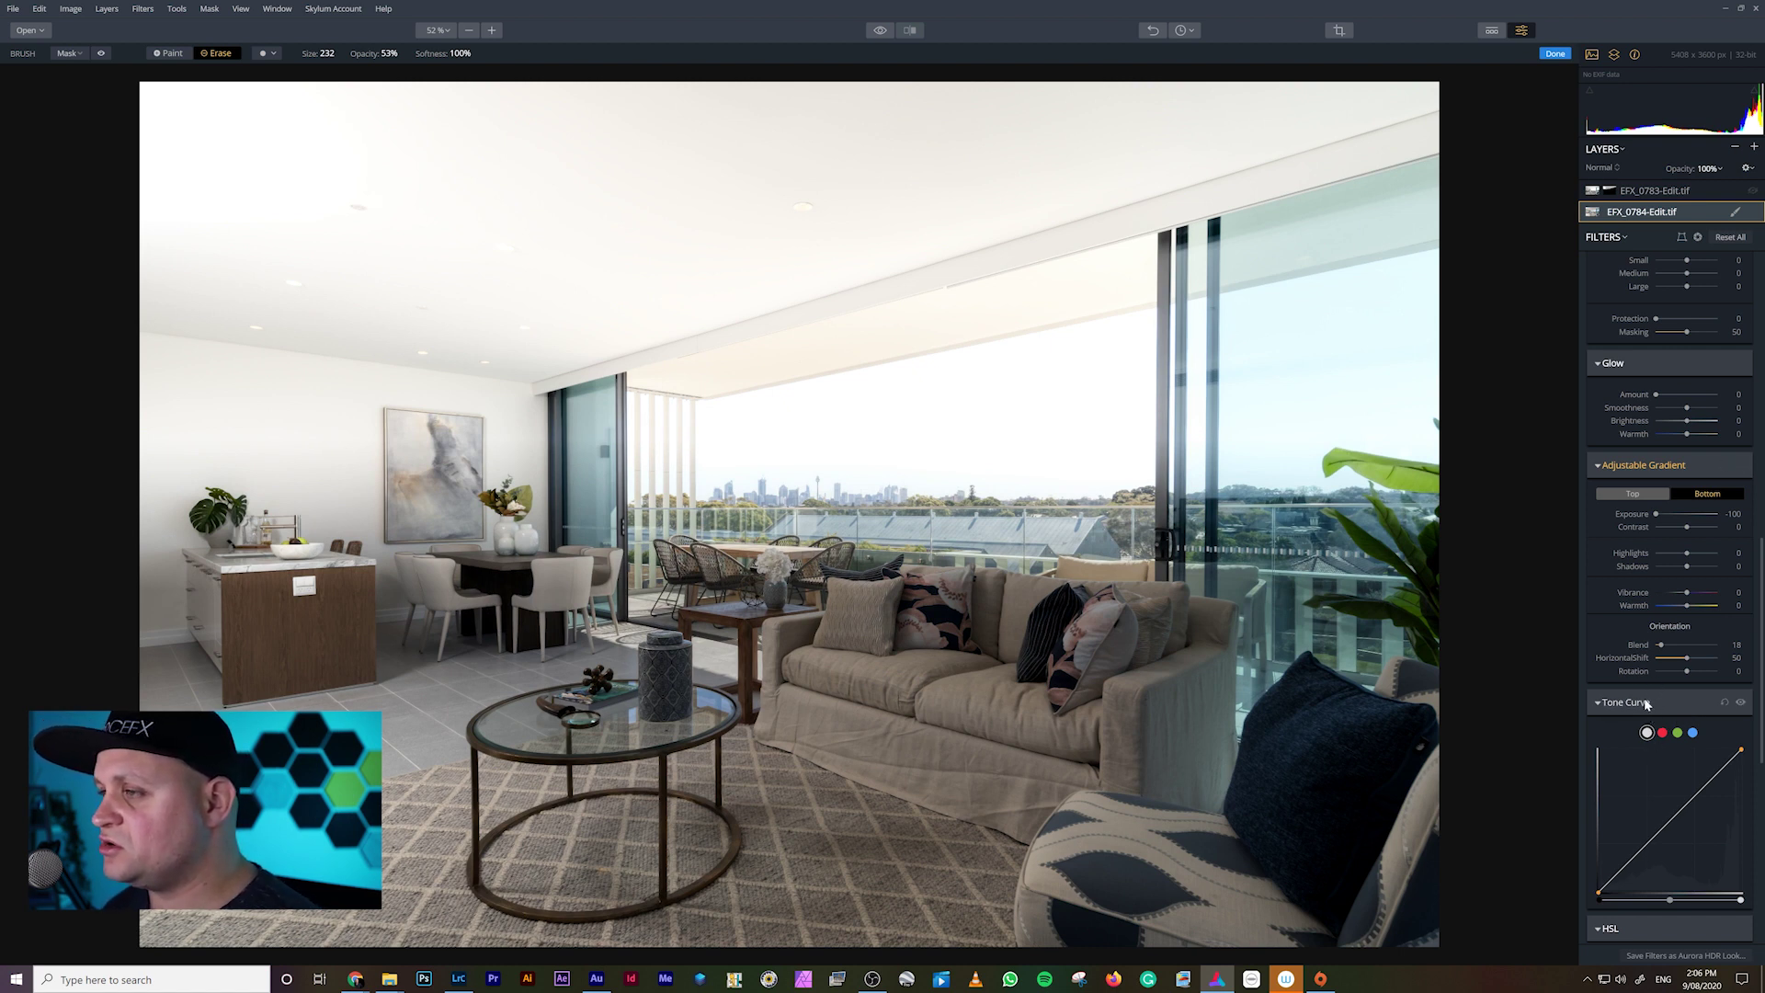
double_click(1655, 515)
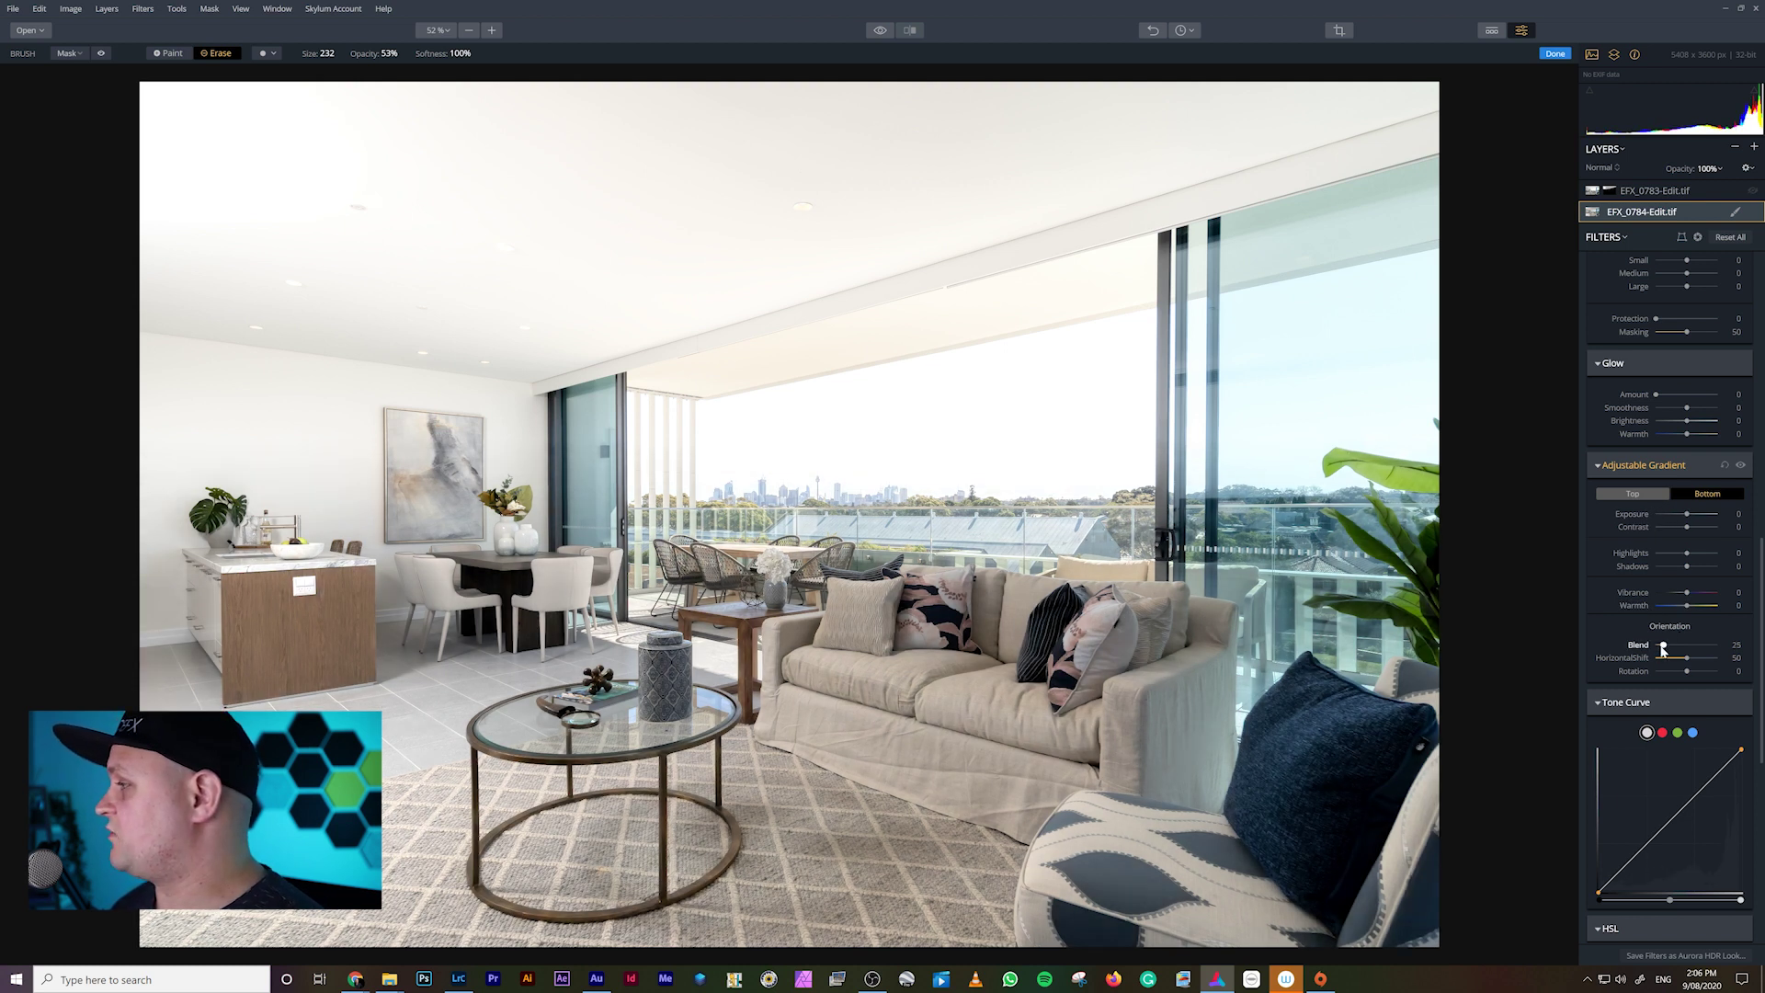
drag(1663, 650, 1688, 649)
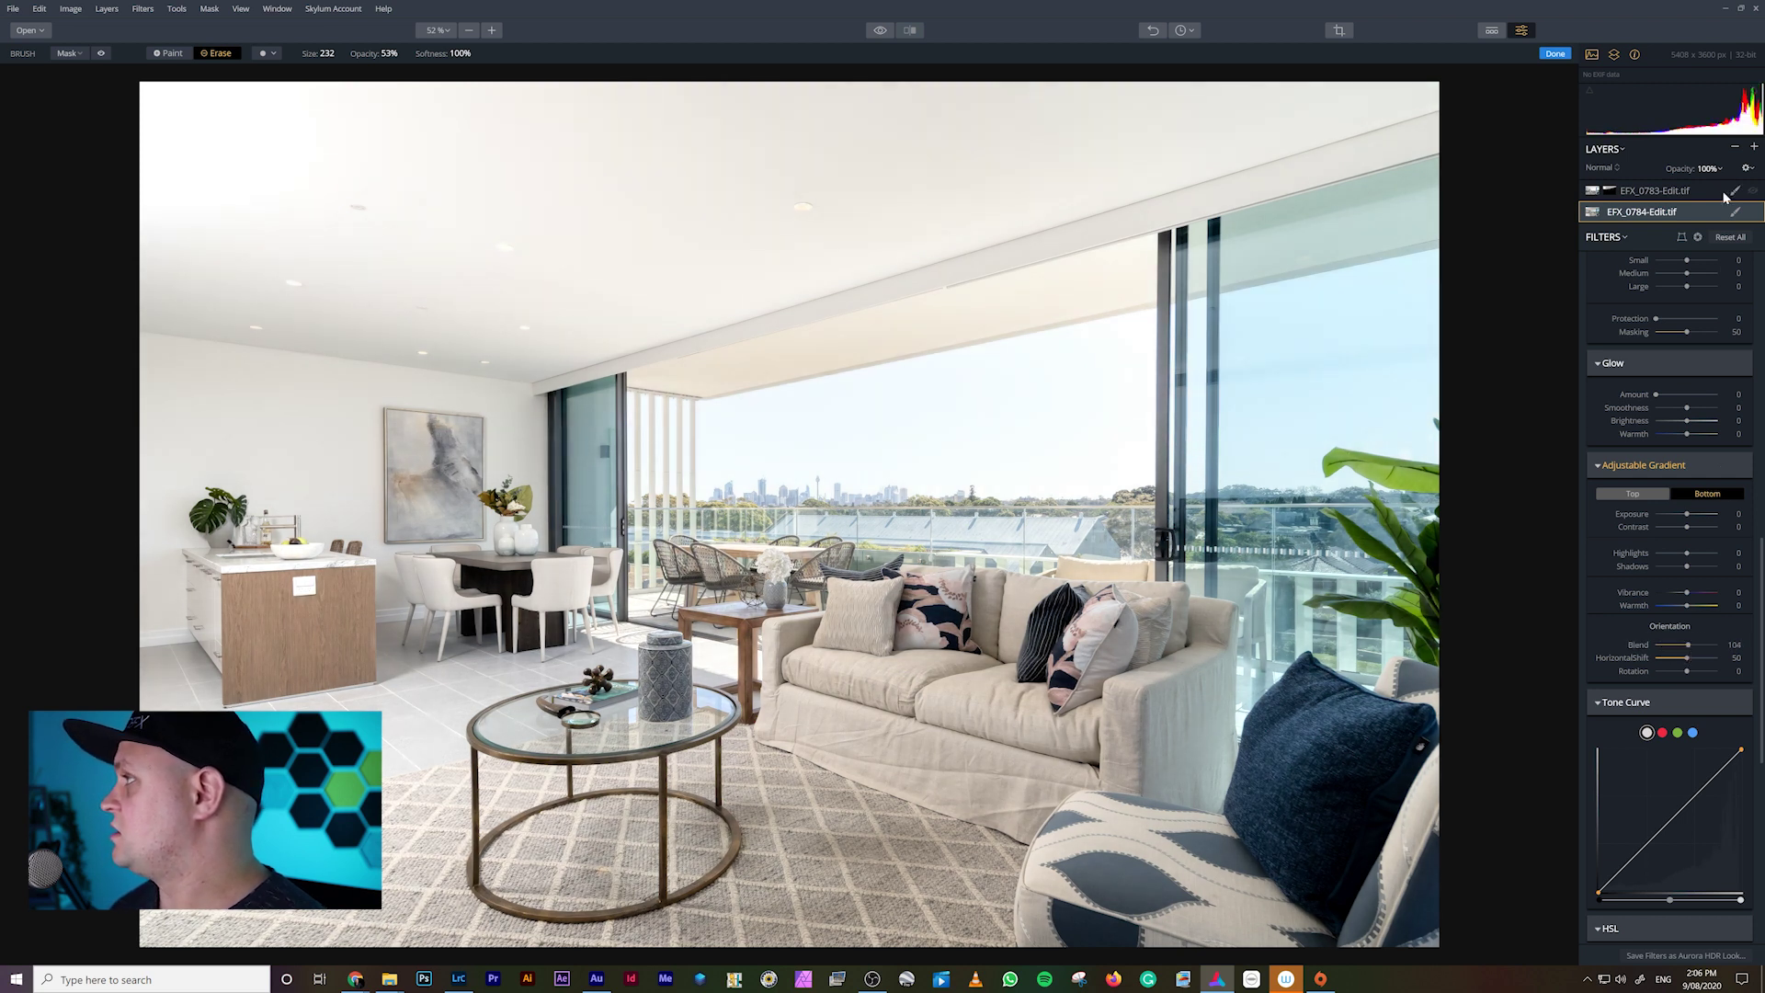
Finish the Aurora HDR edit so EFX_0784-Edit.tif returns to Lightroom's Library grid.
click(1754, 191)
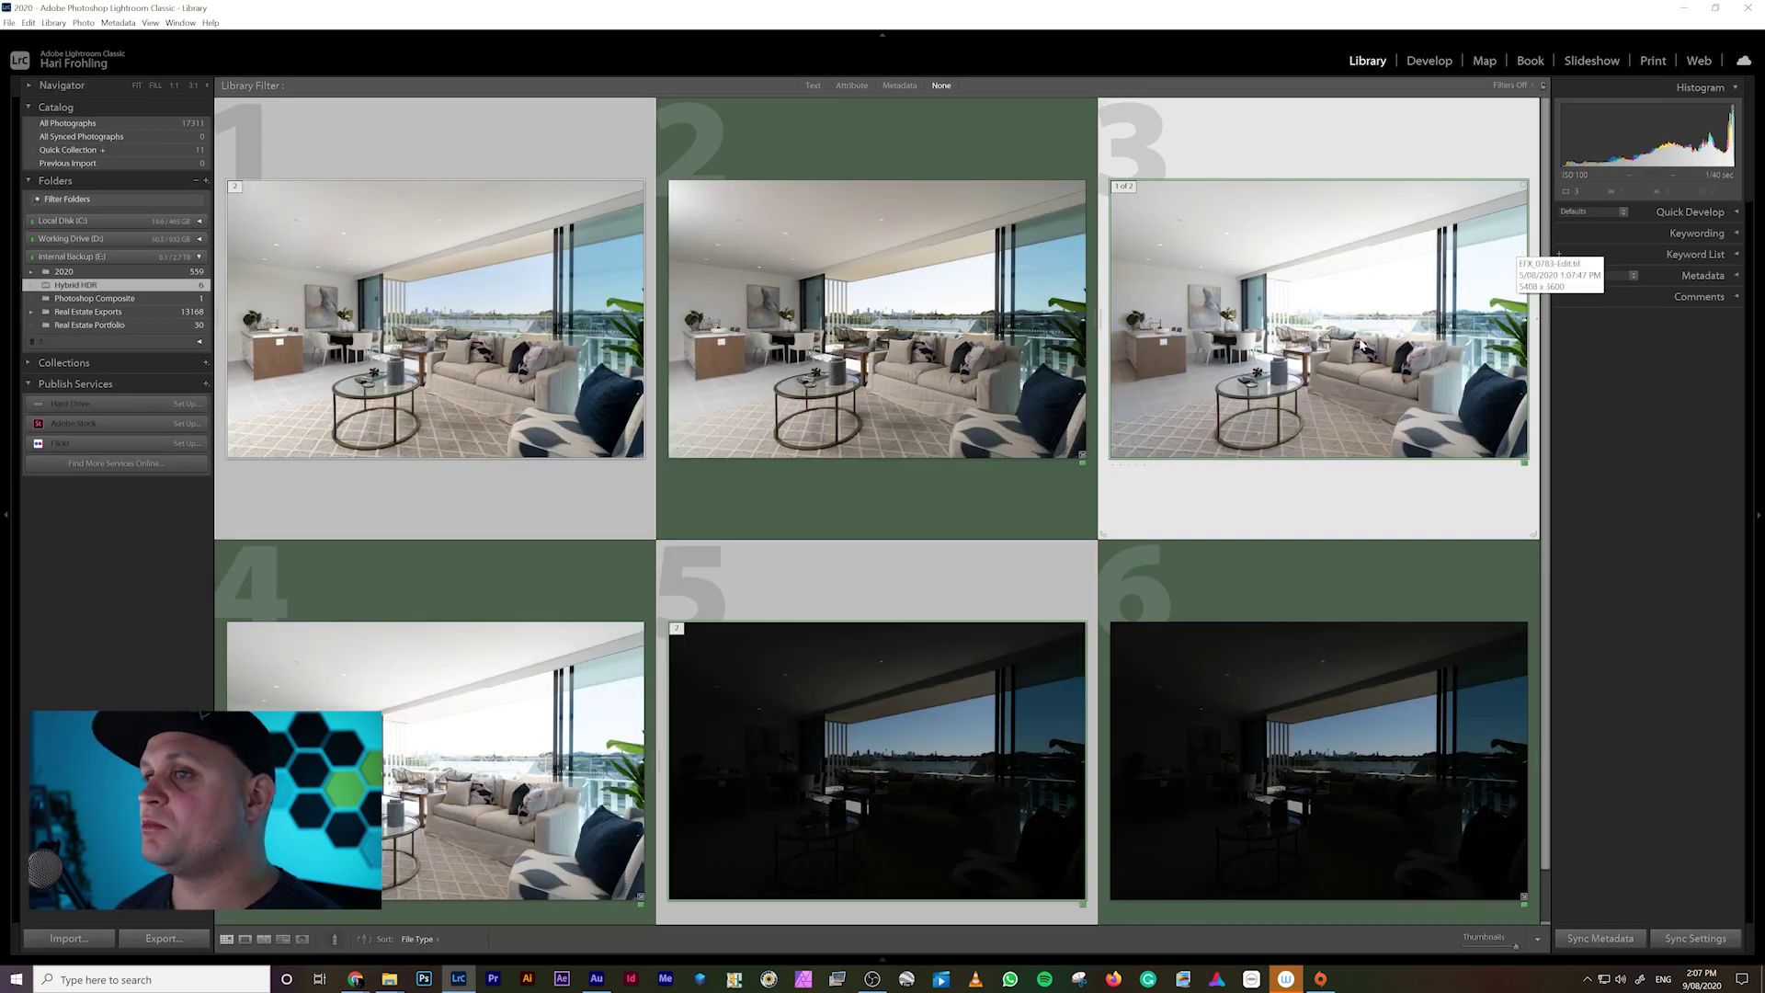
Open EFX_0784-Edit.tif in Develop and set Shadows +18, Vibrance +16, Highlights -24.
double_click(506, 306)
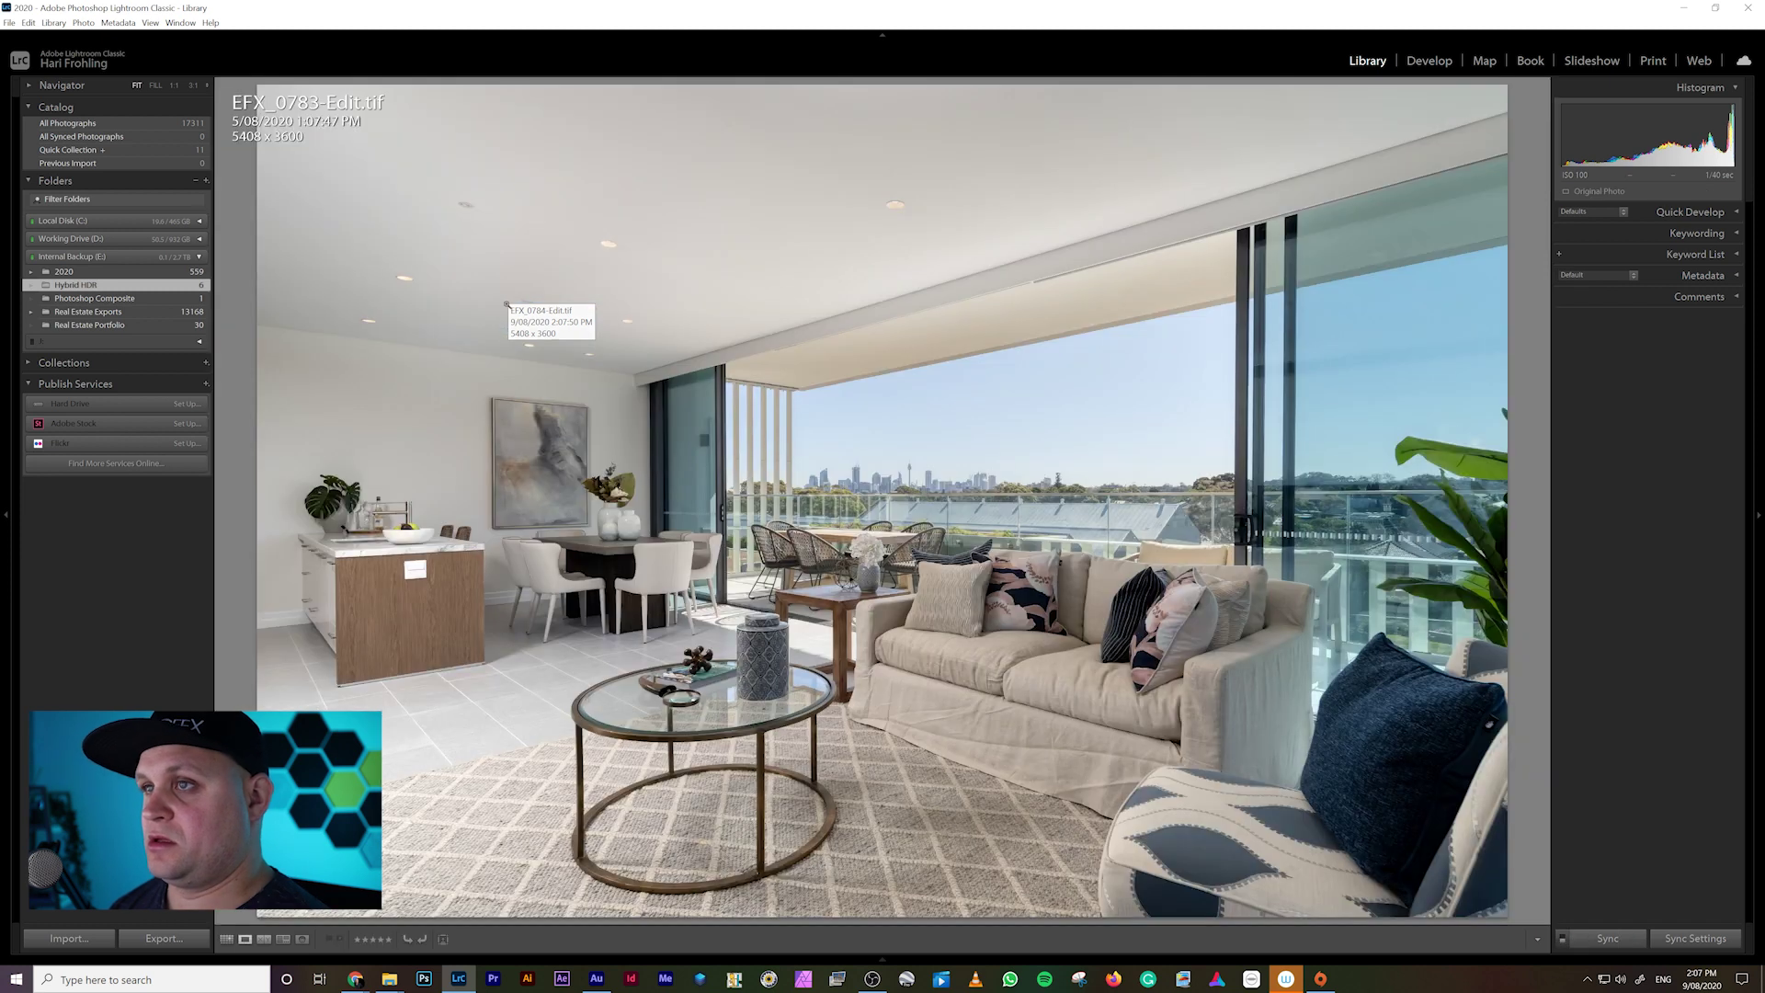
click(1440, 64)
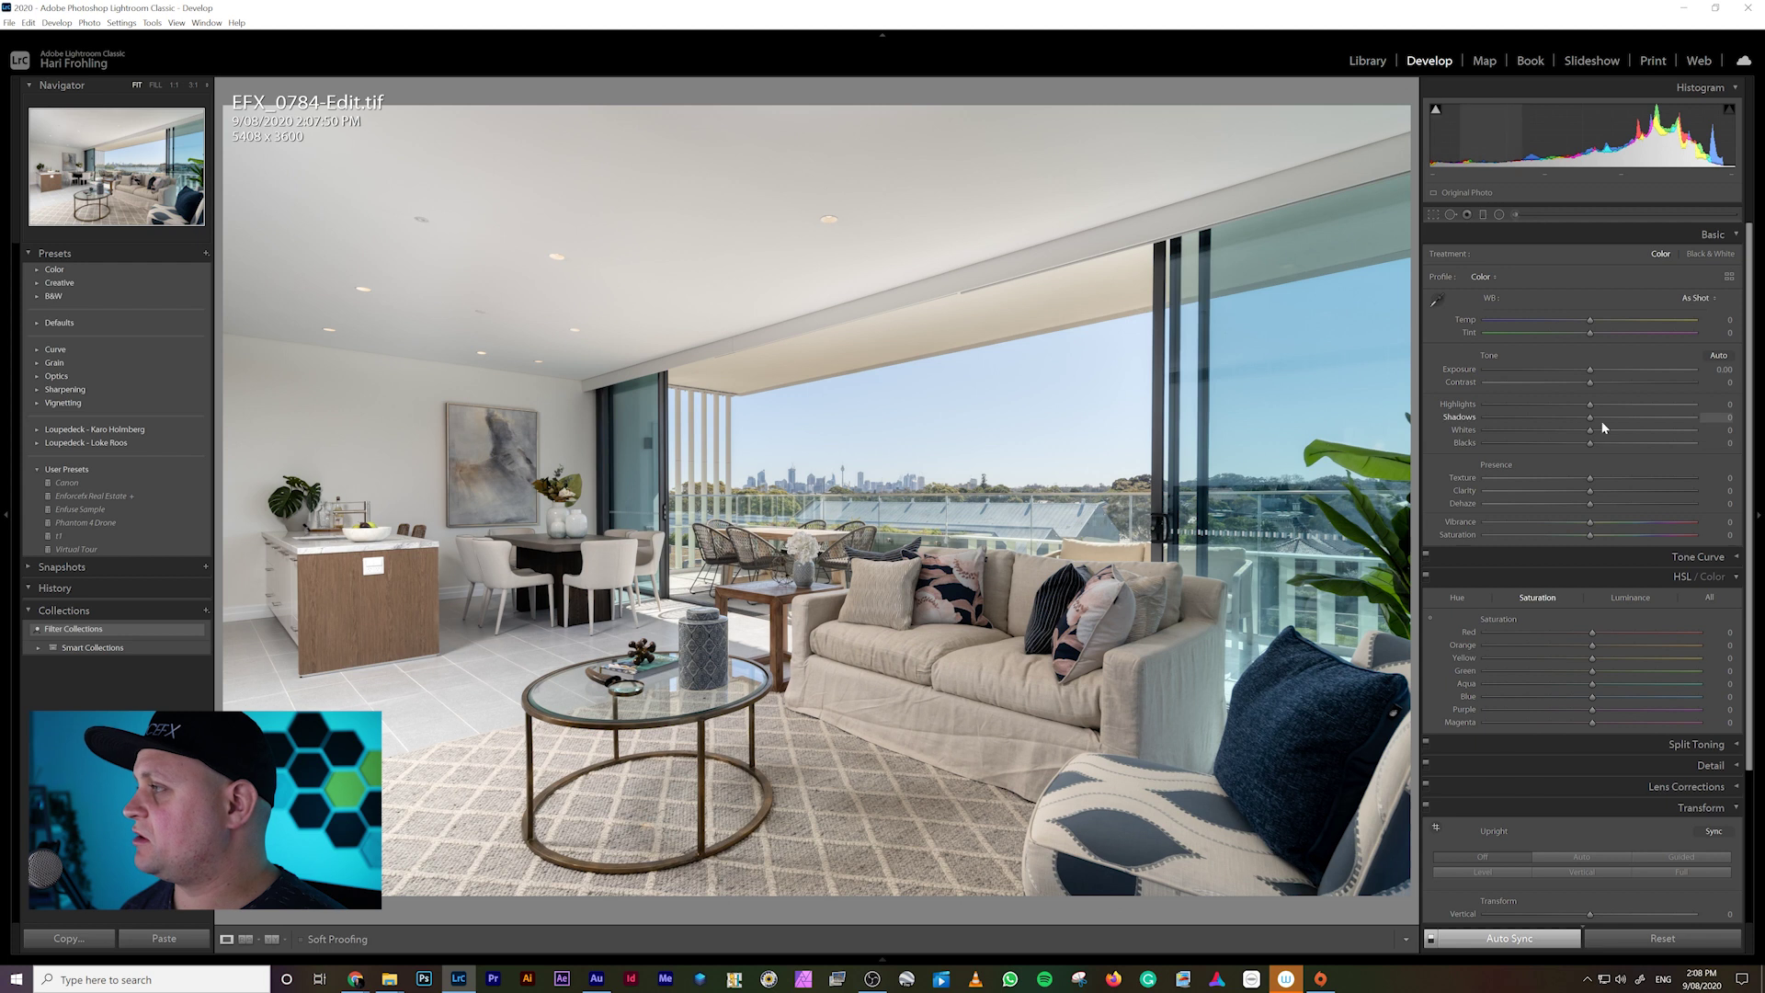
drag(1591, 418, 1609, 423)
drag(1593, 524, 1608, 526)
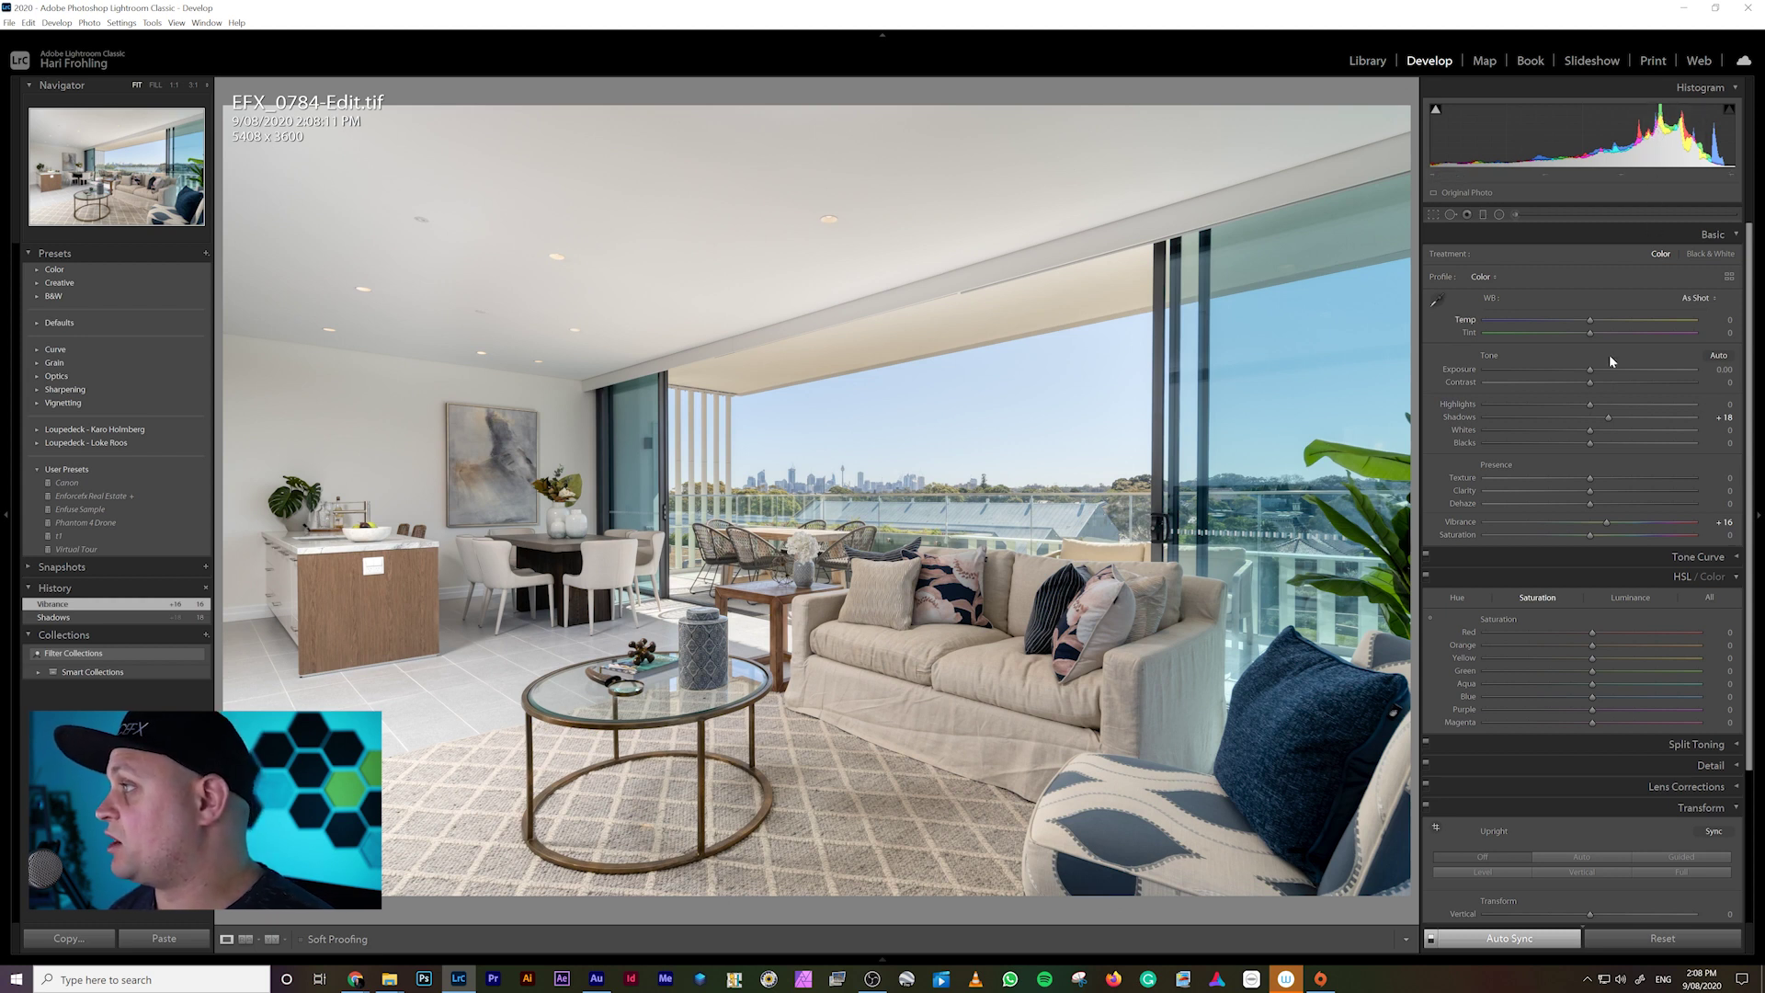
drag(1589, 404, 1565, 405)
Lower Blue luminance in HSL to deepen the sky.
click(1632, 599)
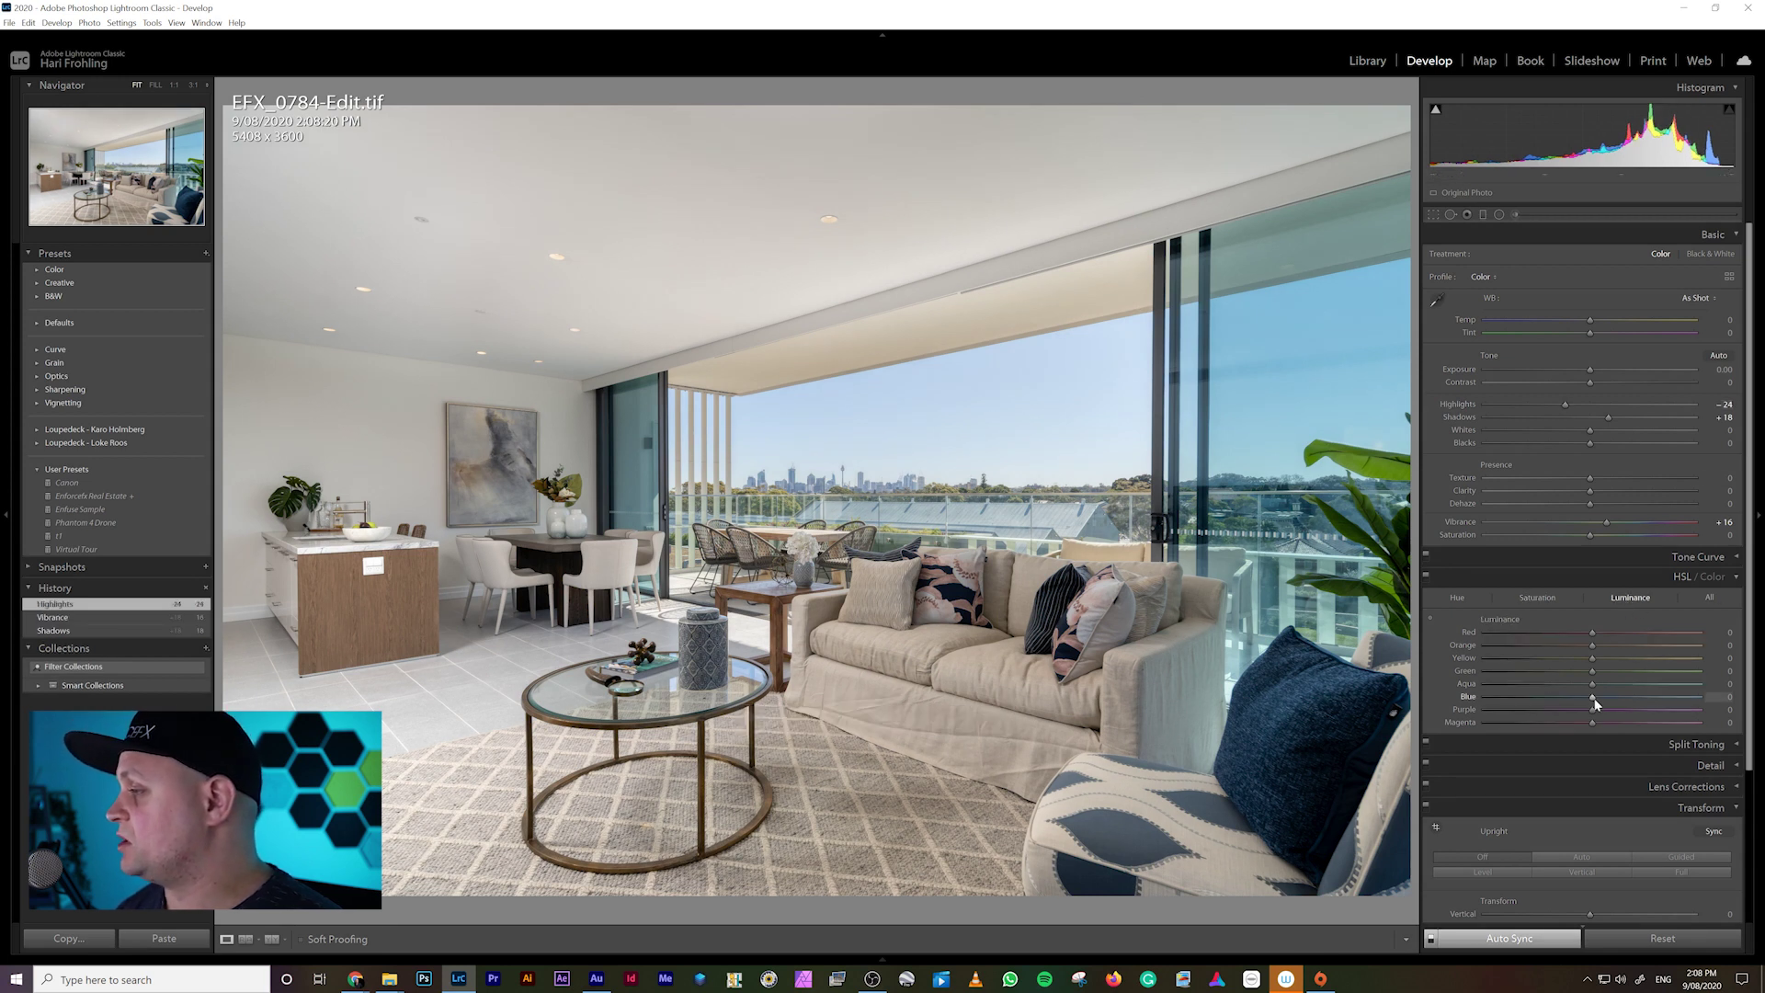
mouse_move(1594, 698)
mouse_down()
mouse_move(1554, 698)
mouse_move(1618, 699)
mouse_up()
click(1550, 603)
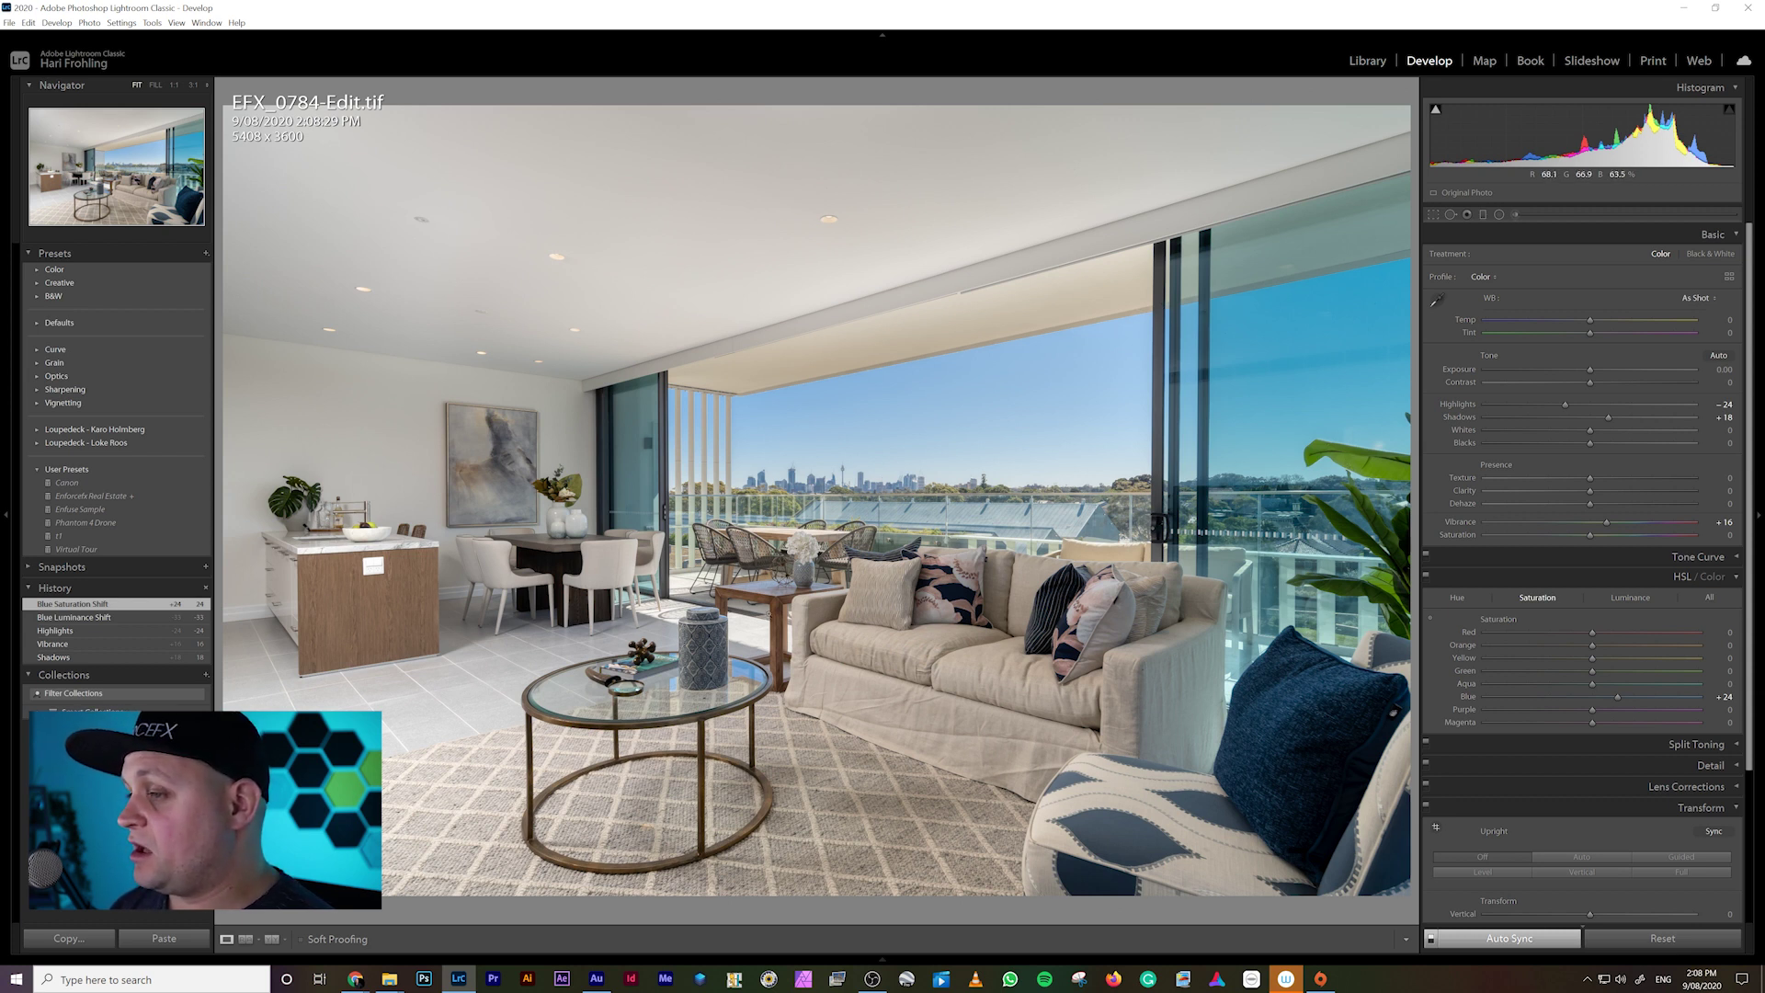
click(760, 632)
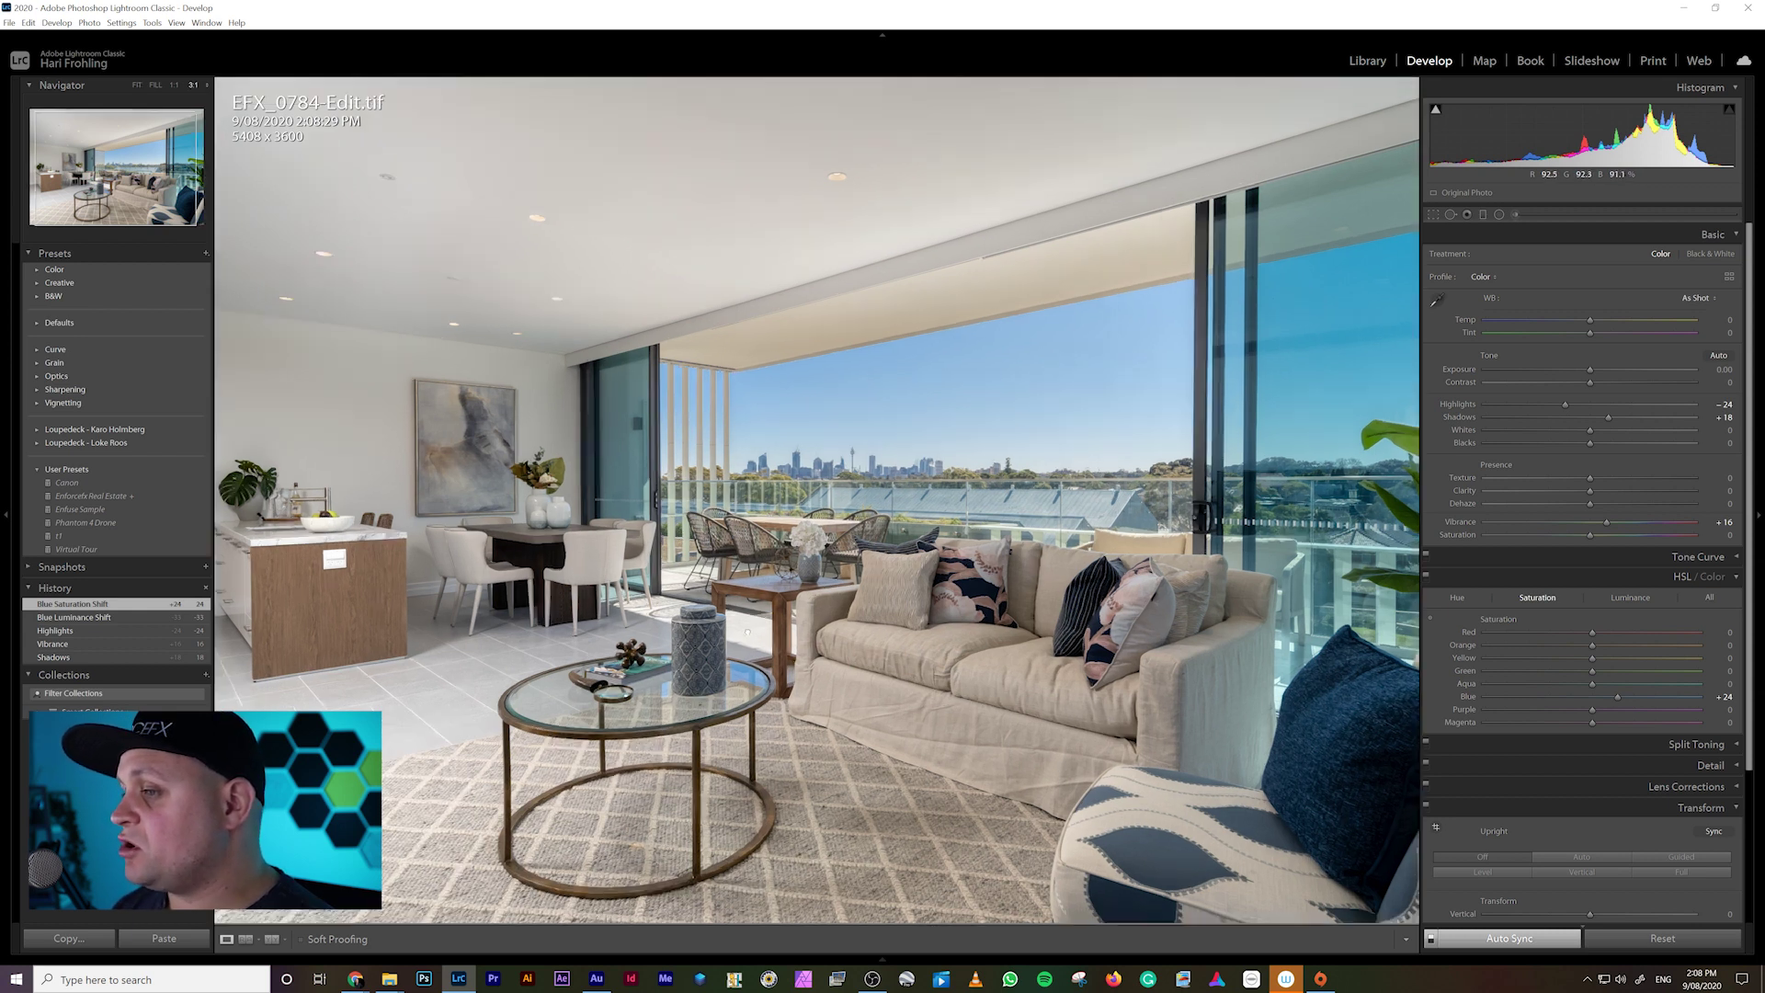
drag(804, 592, 841, 471)
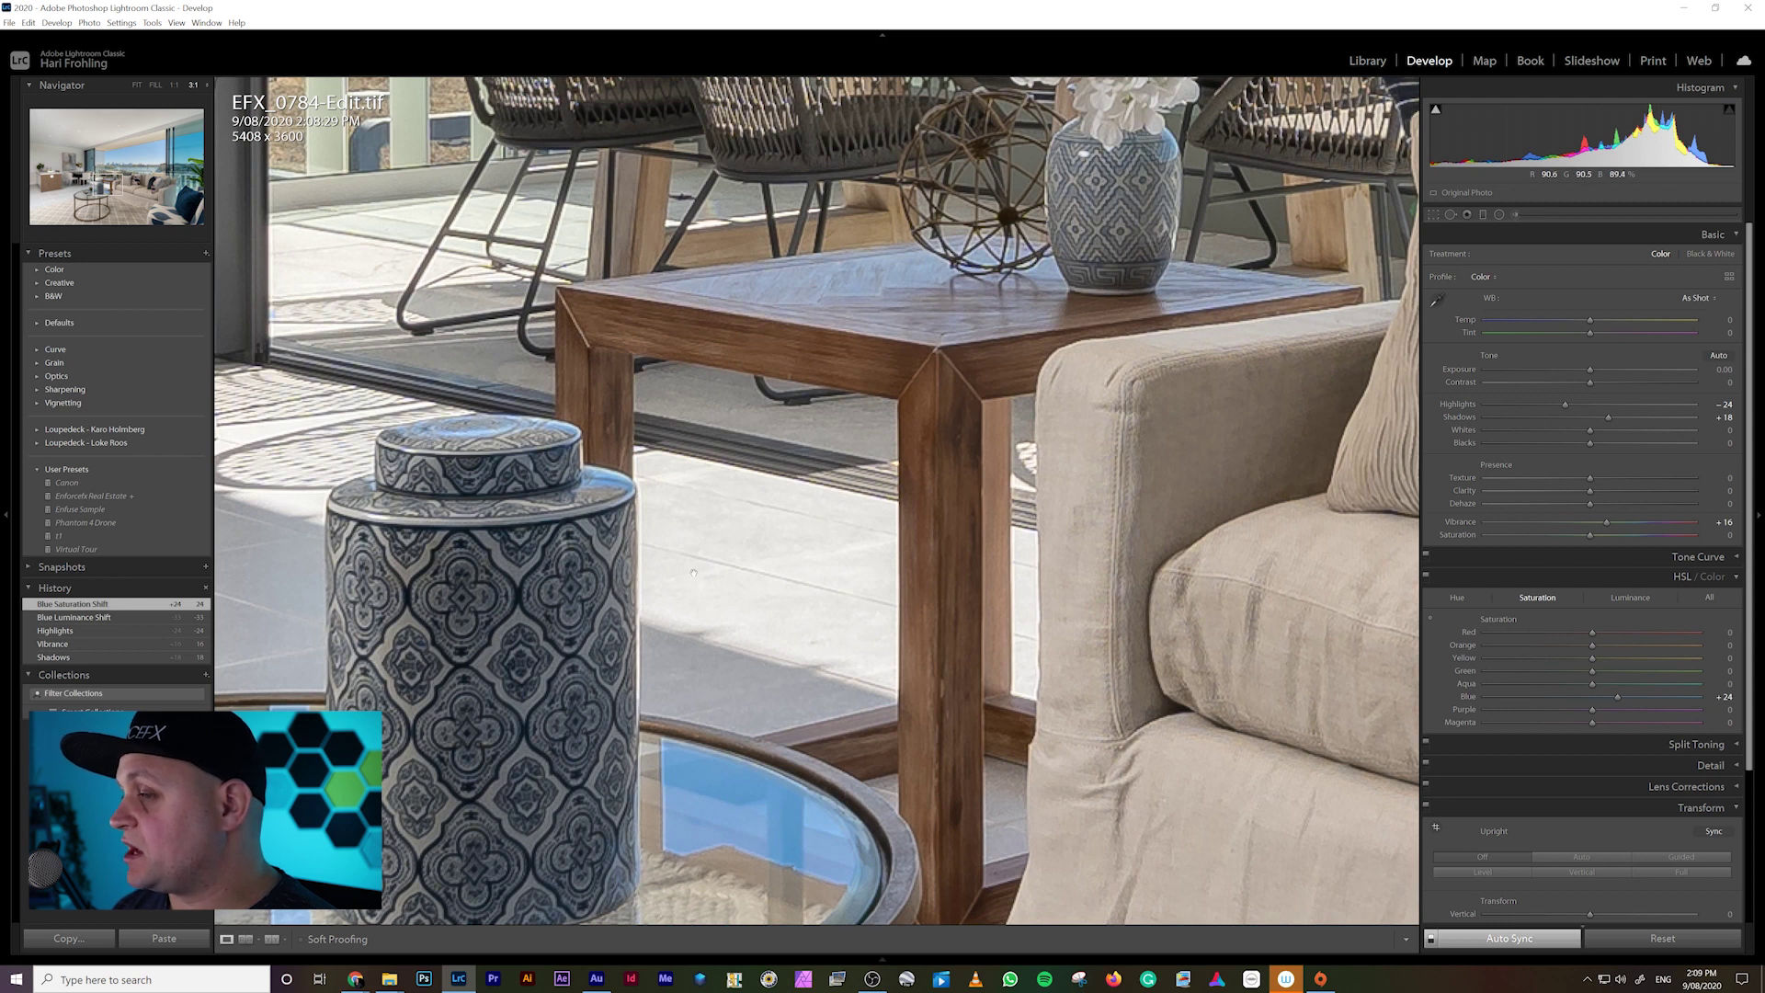
click(802, 581)
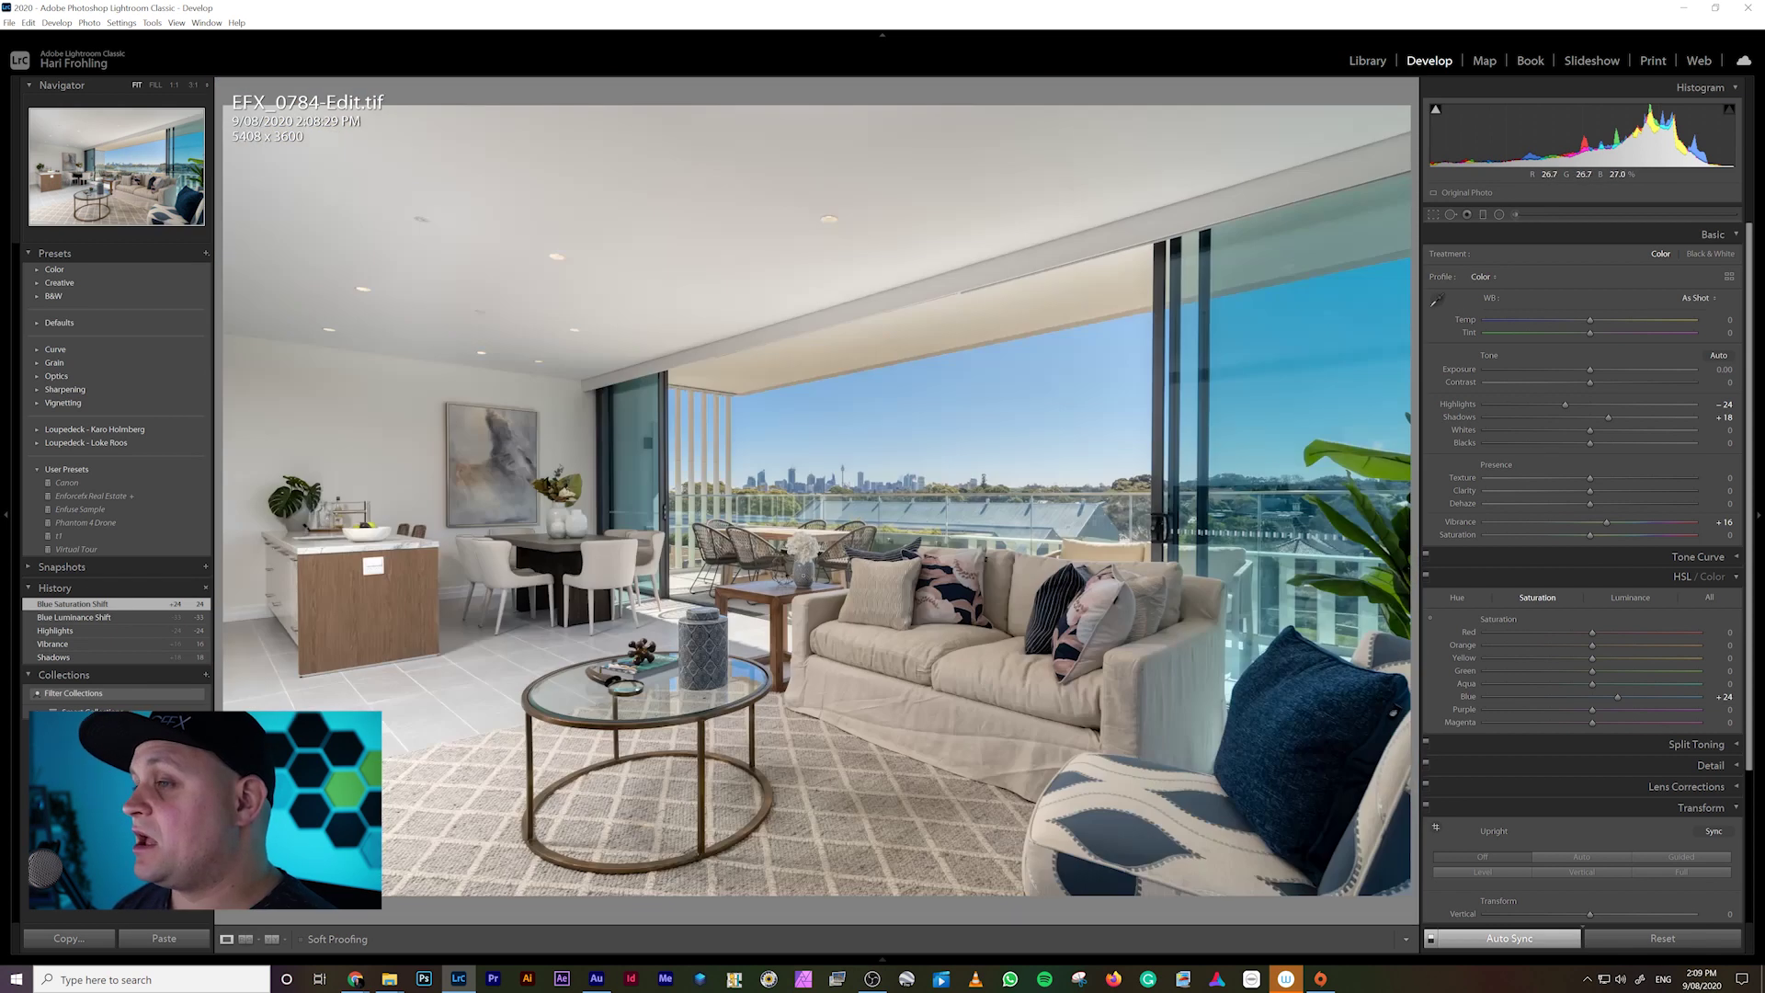